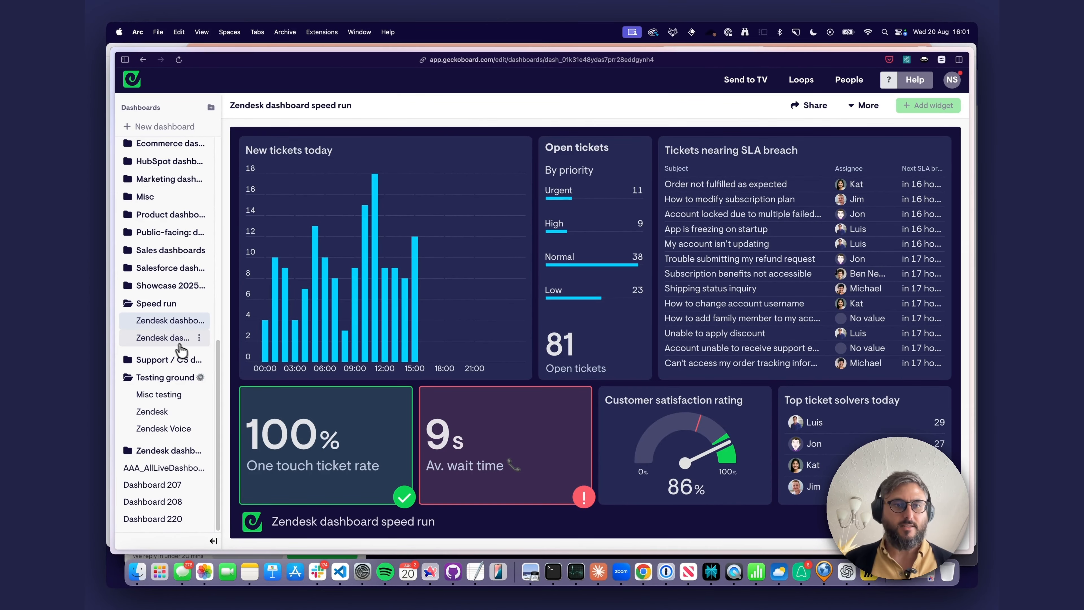
# Open the second dashboard in the Speed run folder and start building a Zendesk Support widget from scratch.
pyautogui.click(180, 341)
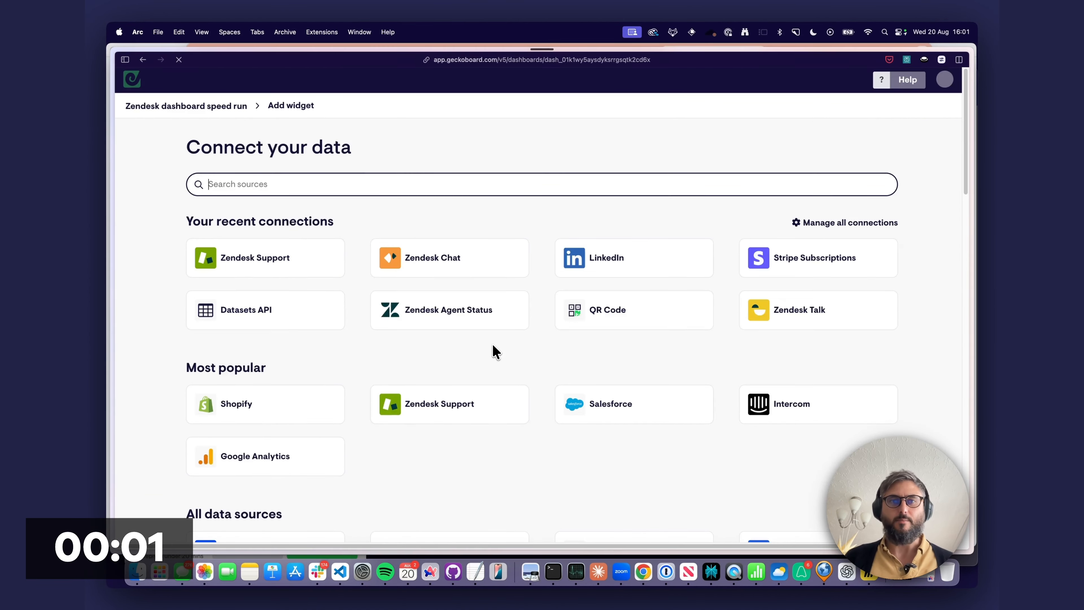
pyautogui.click(253, 259)
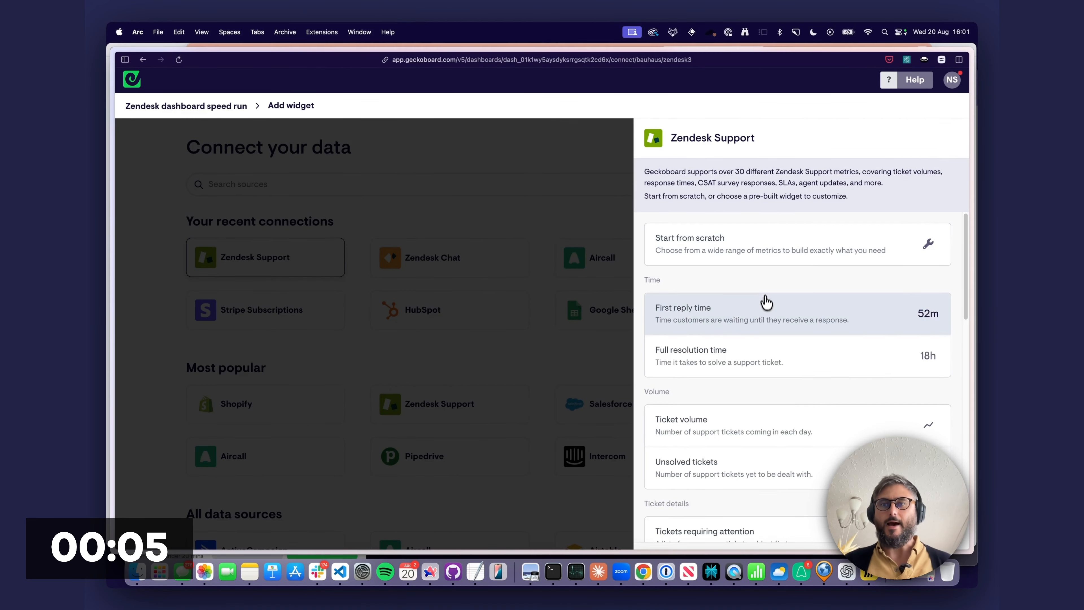
pyautogui.click(758, 246)
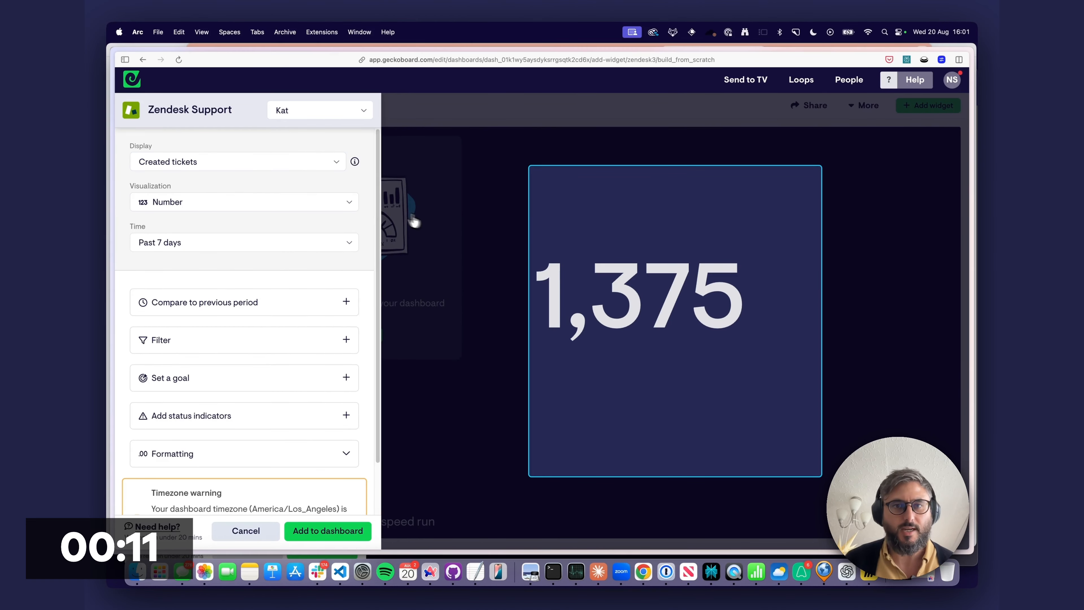
# Configure the widget as a column chart of created tickets over time, covering today.
pyautogui.click(264, 164)
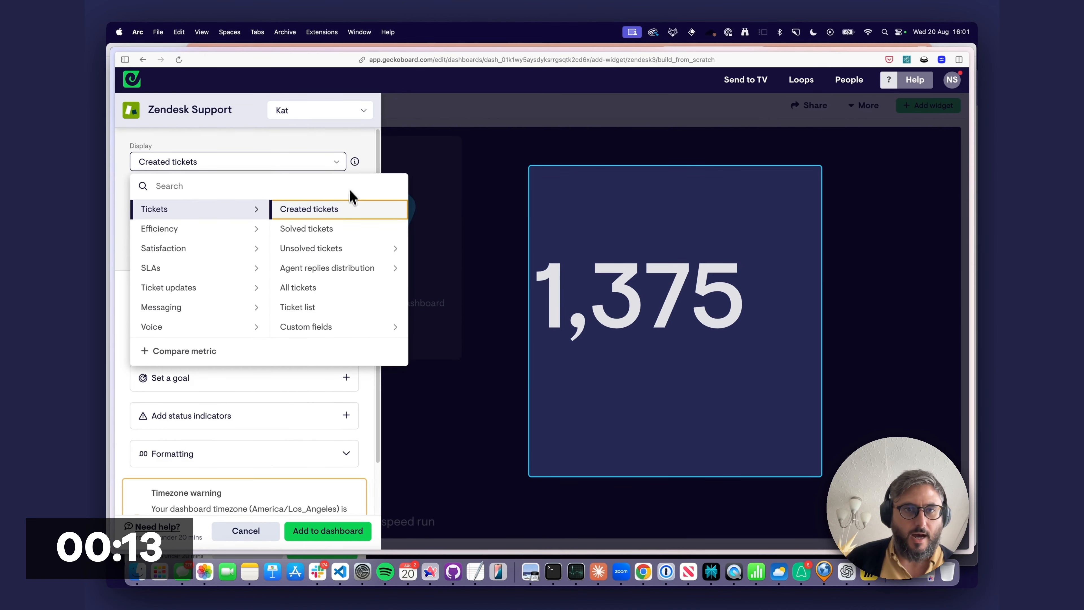
pyautogui.click(321, 213)
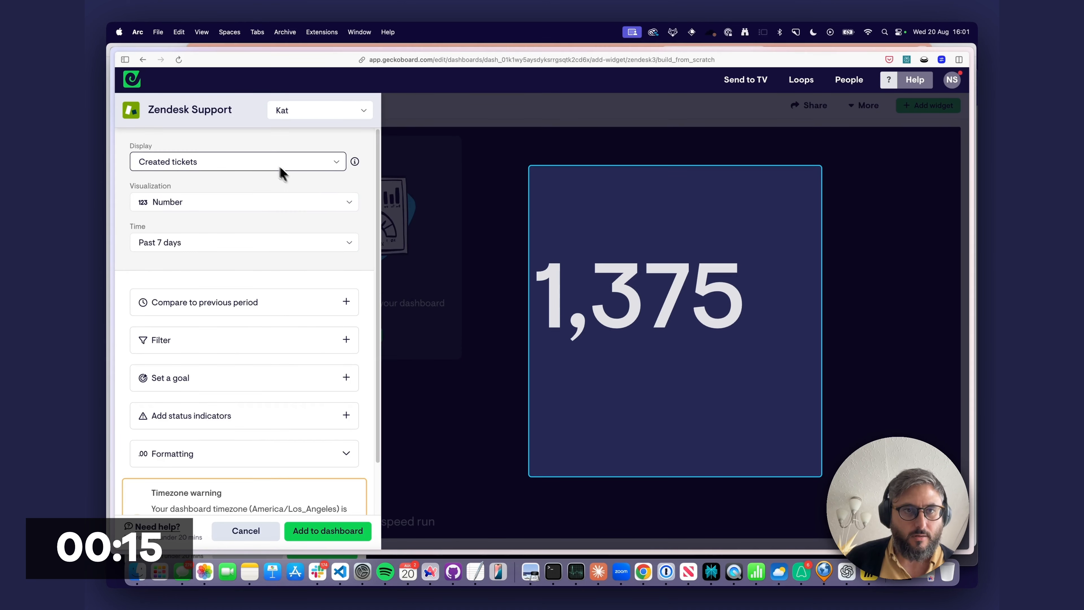
pyautogui.click(256, 208)
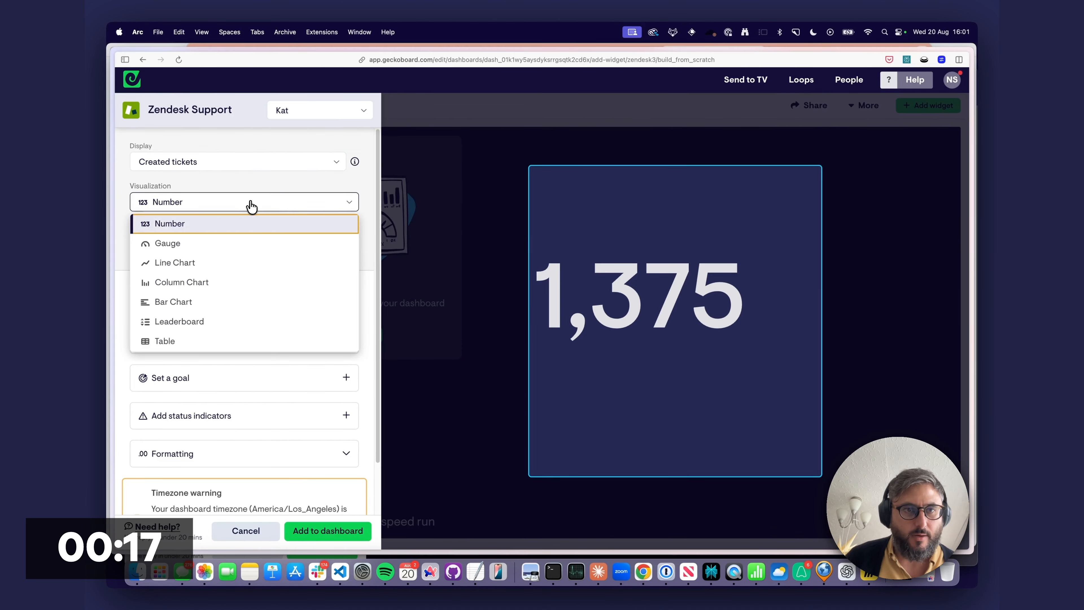
pyautogui.click(245, 282)
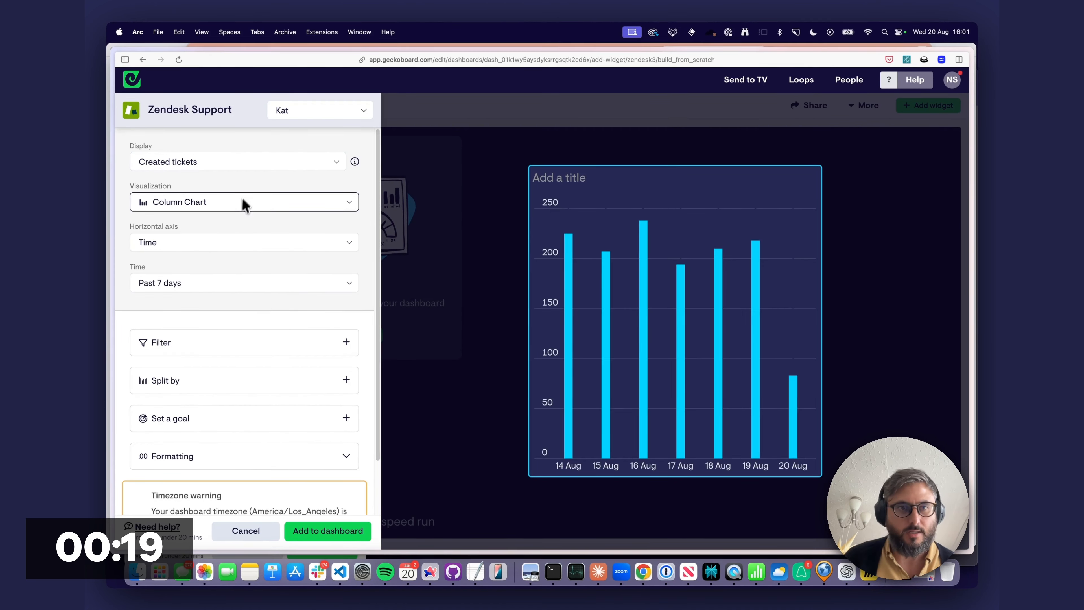
pyautogui.click(211, 294)
pyautogui.moveTo(237, 351)
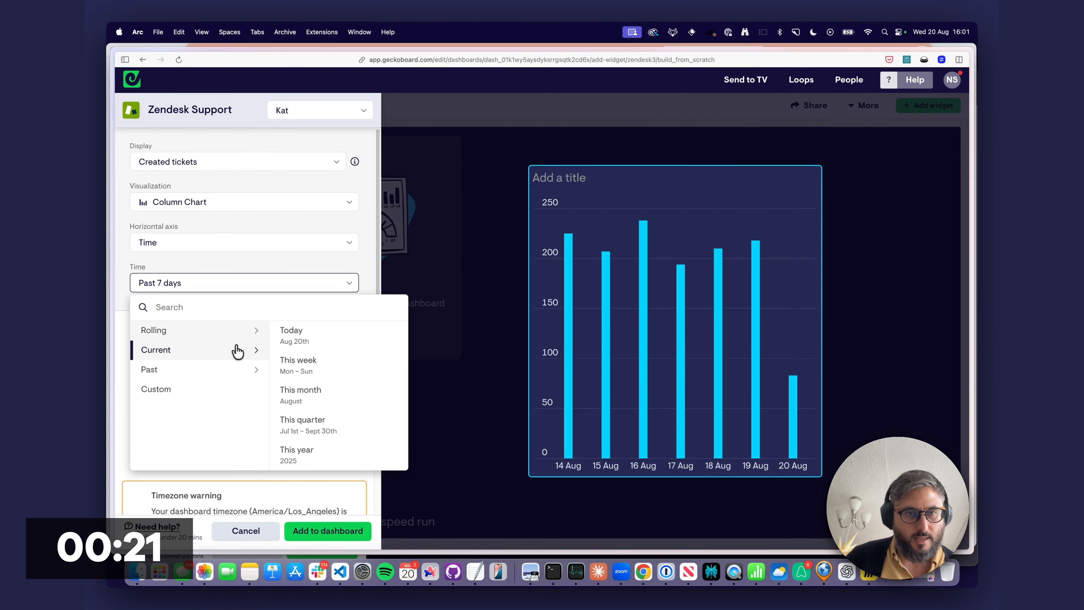
pyautogui.click(302, 342)
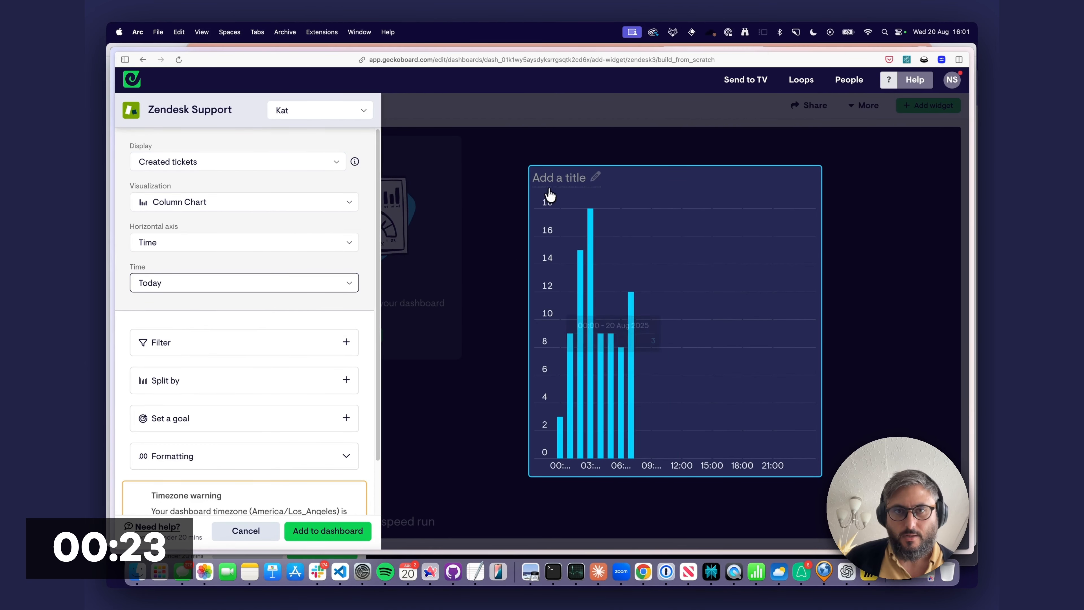
# Add the chart to the dashboard with the title "New tickets created today" and enlarge it to about twice its width and height.
pyautogui.write('Ne')
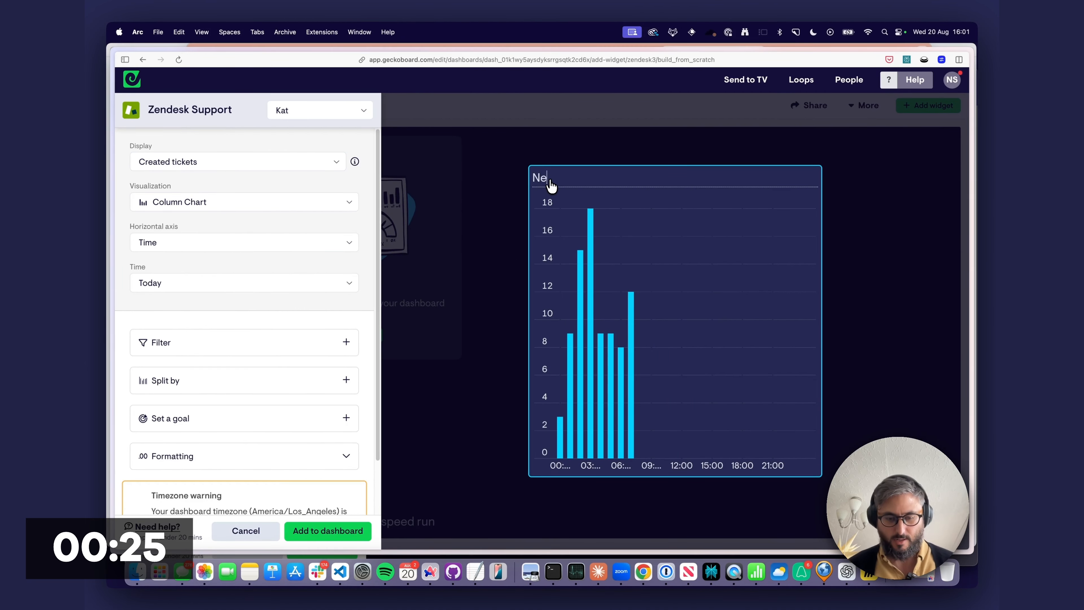
pyautogui.write('w tickets created today')
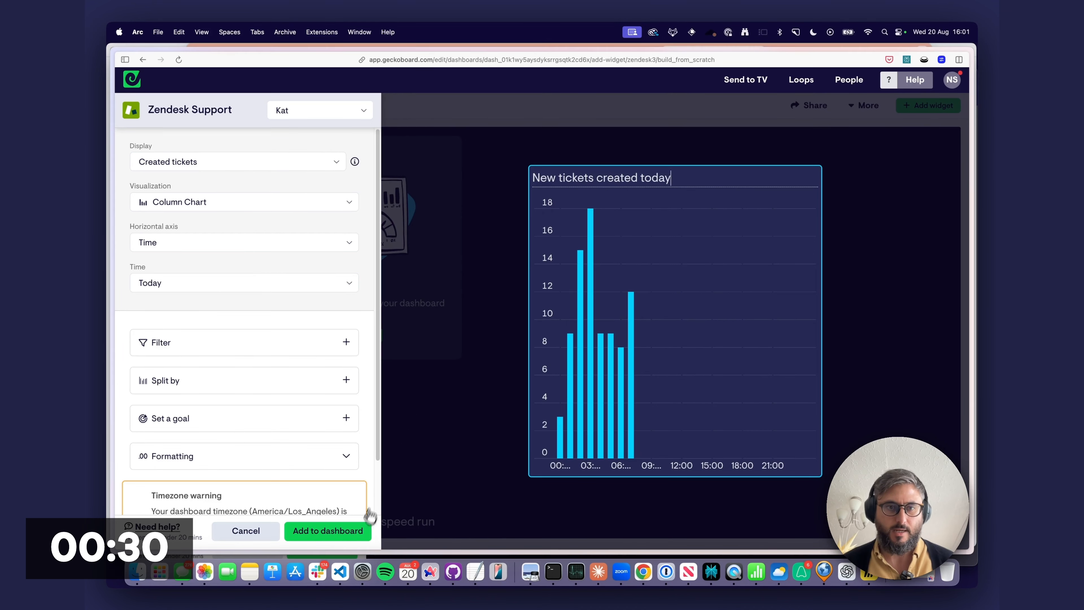
pyautogui.click(359, 530)
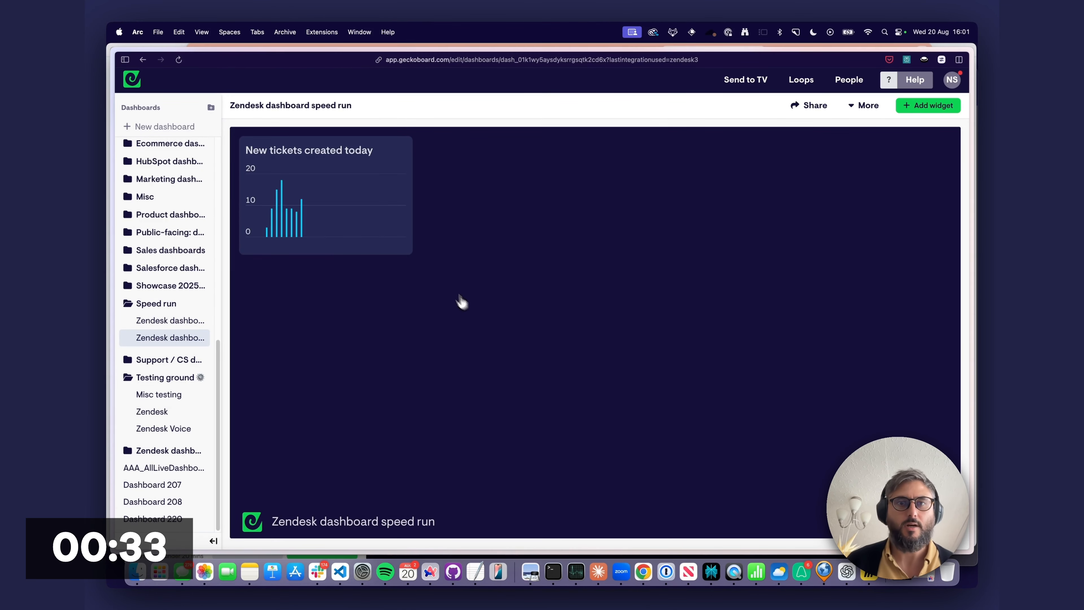
pyautogui.moveTo(413, 253); pyautogui.dragTo(610, 320)
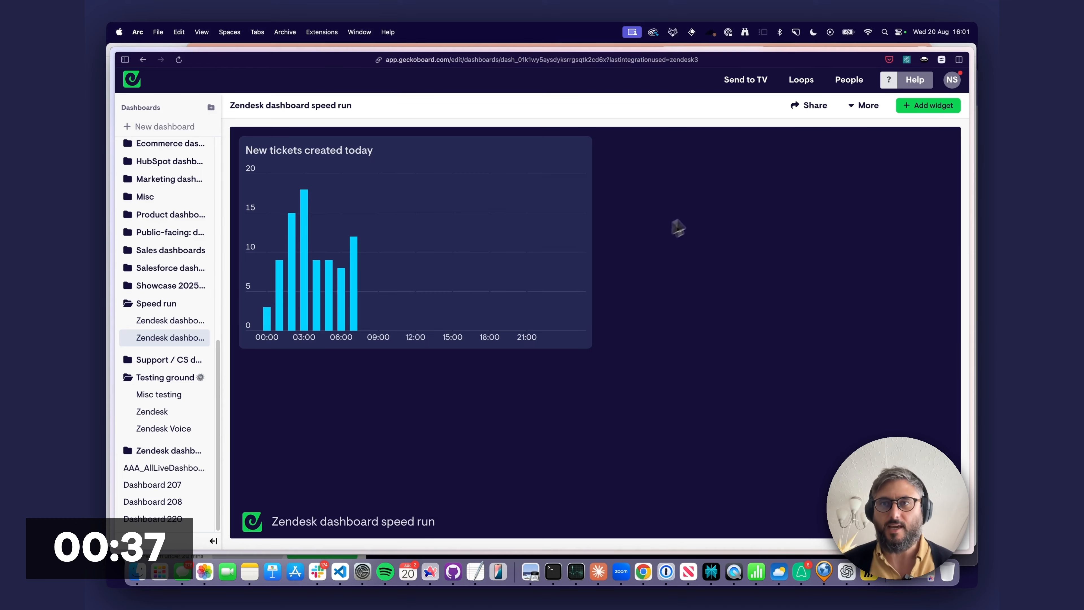
# Start another Zendesk Support widget from scratch and set its metric to Open tickets.
pyautogui.click(907, 110)
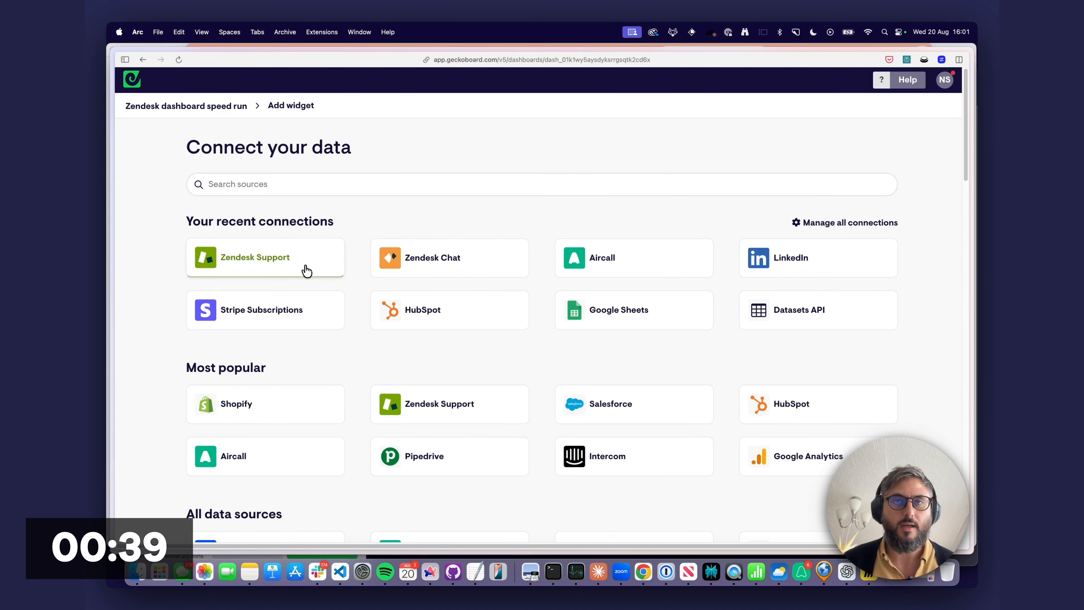
pyautogui.click(317, 267)
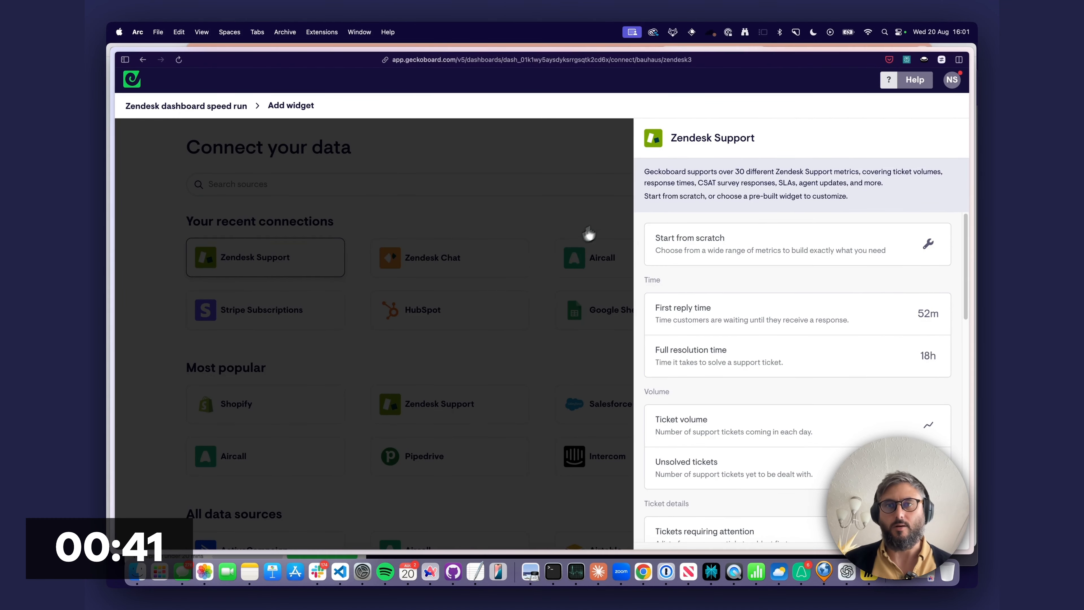
pyautogui.click(721, 247)
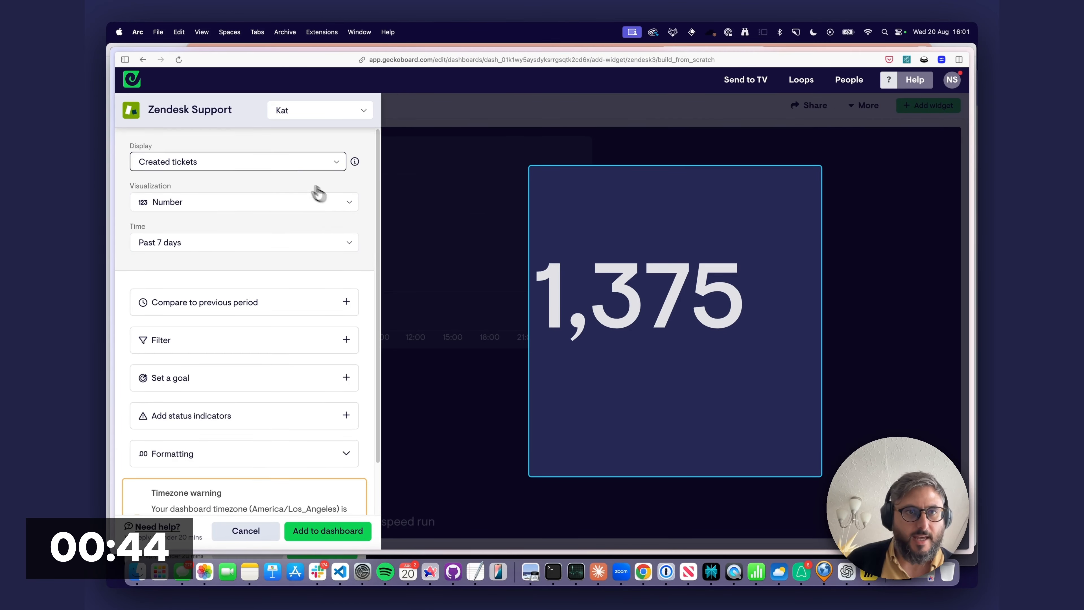
pyautogui.click(269, 164)
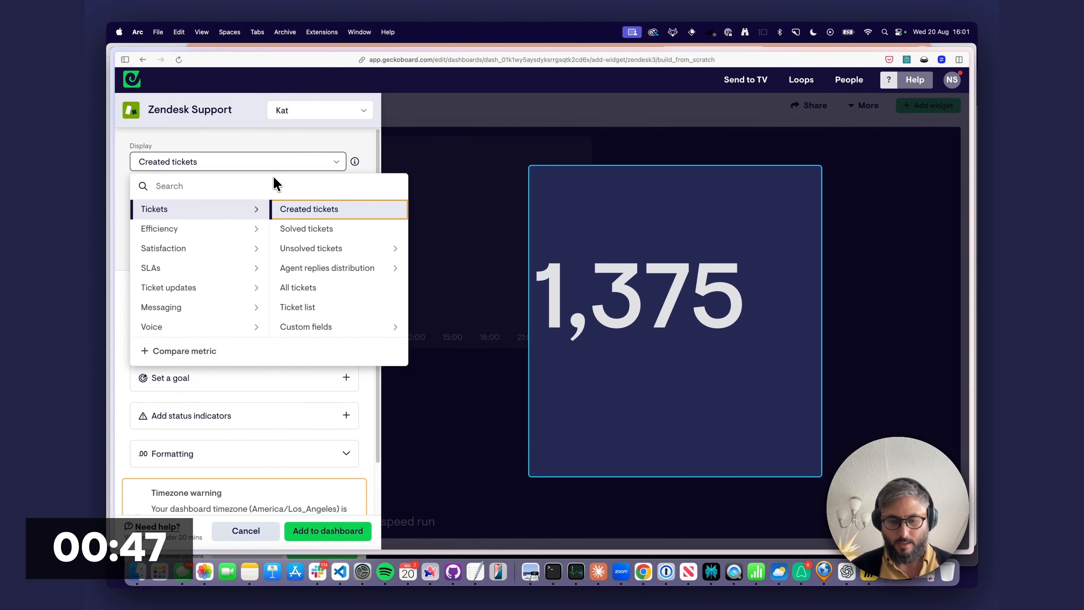
pyautogui.write('open')
pyautogui.click(267, 218)
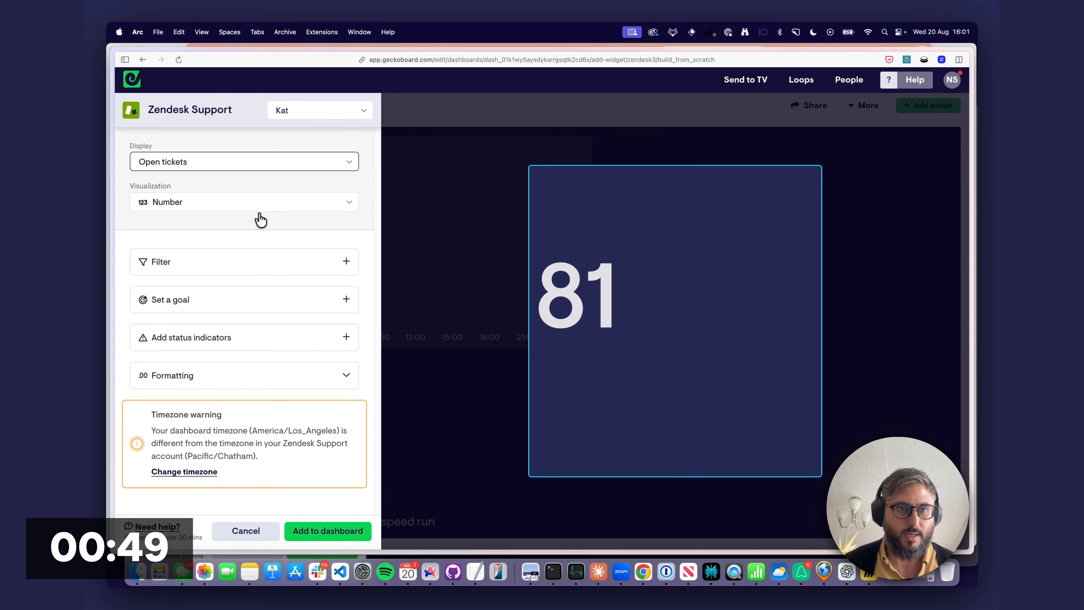
# Label the number "Open tickets" and add the widget to the dashboard.
pyautogui.click(609, 378)
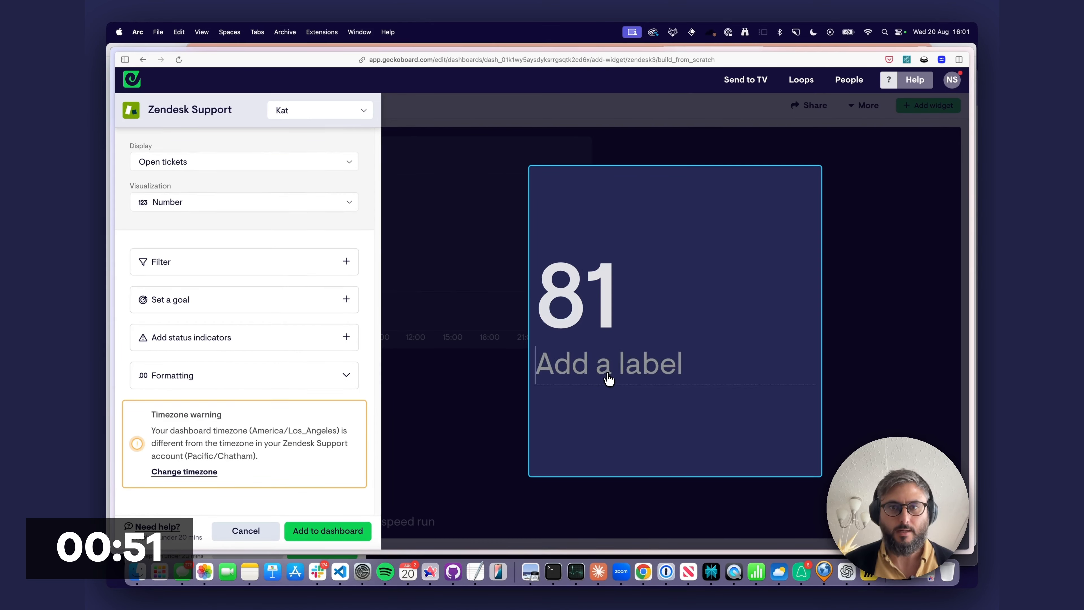
pyautogui.write('Open t')
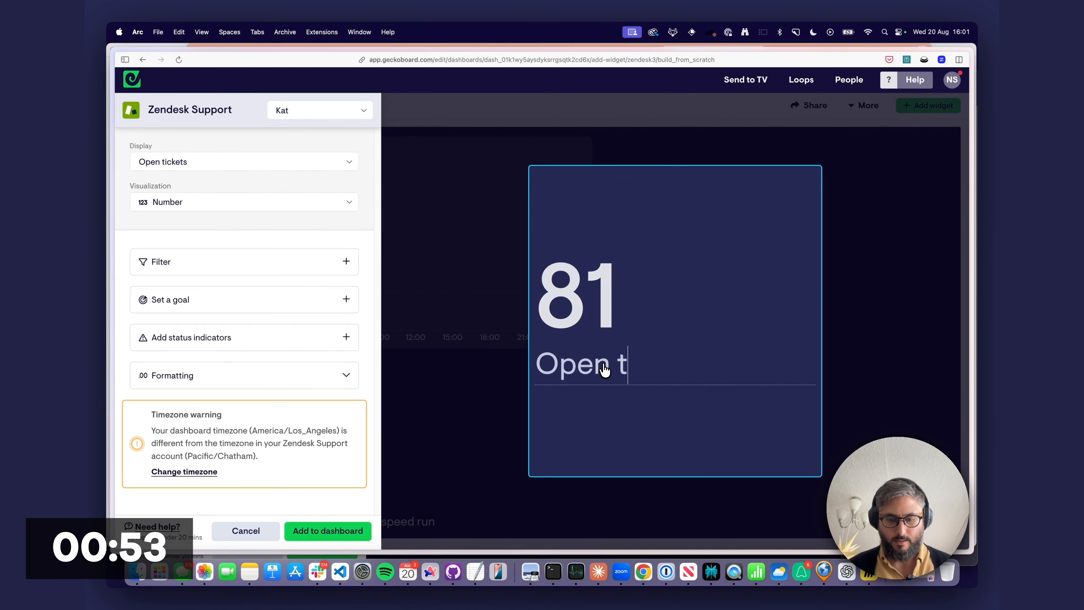
pyautogui.write('ickets')
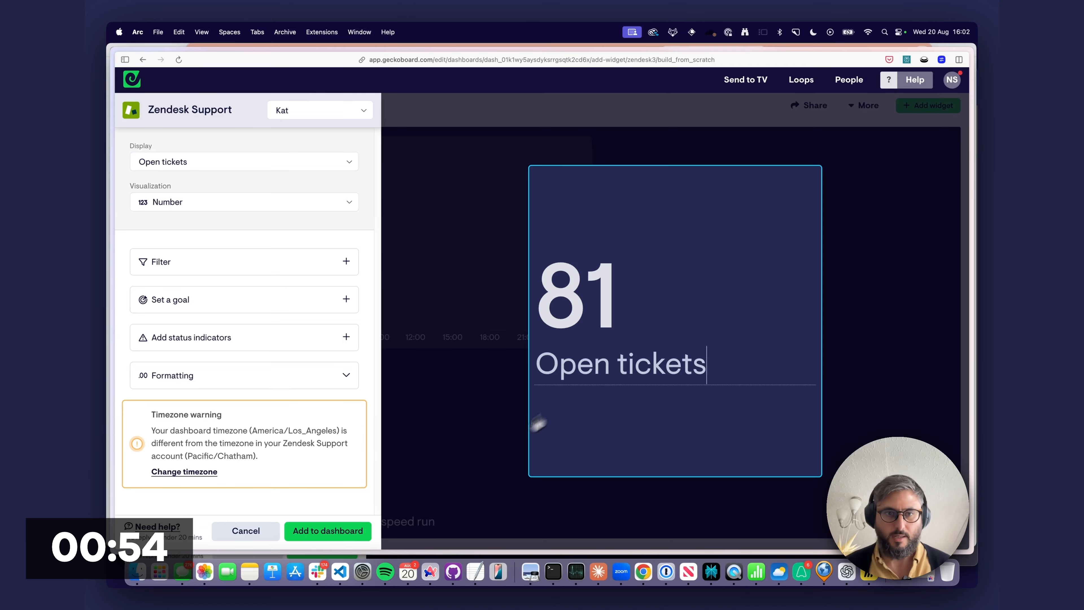
pyautogui.click(339, 531)
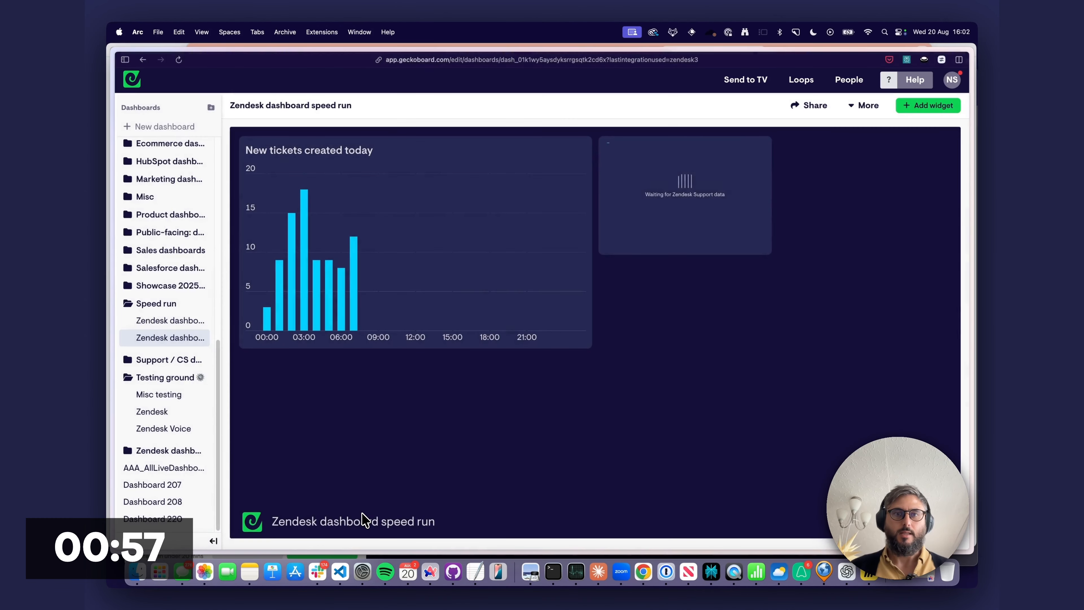
# Duplicate the open tickets number widget and open the copy for editing.
pyautogui.click(759, 150)
pyautogui.click(803, 229)
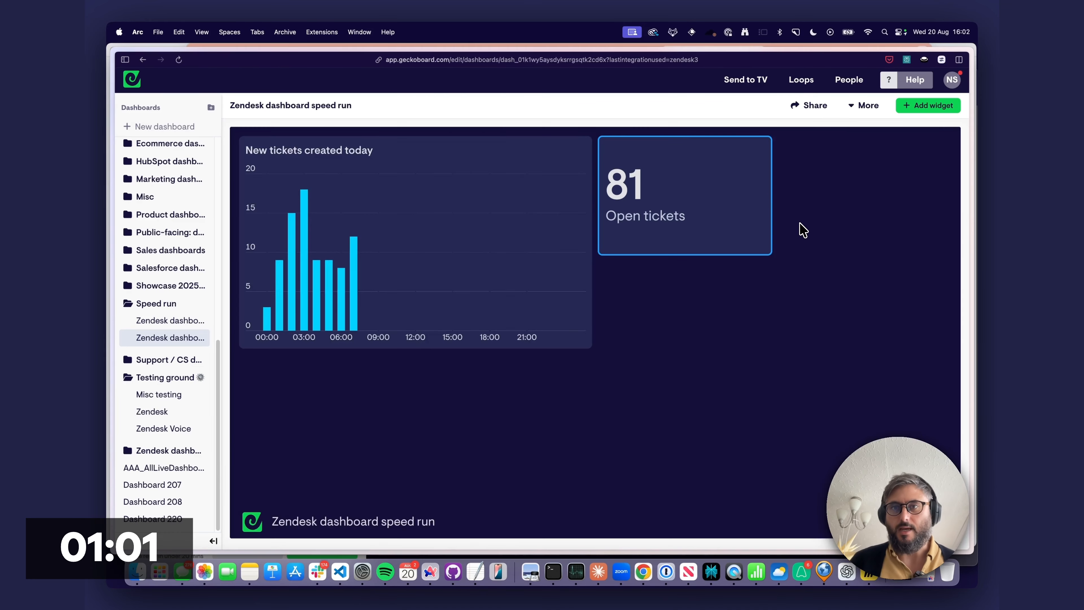
pyautogui.click(938, 150)
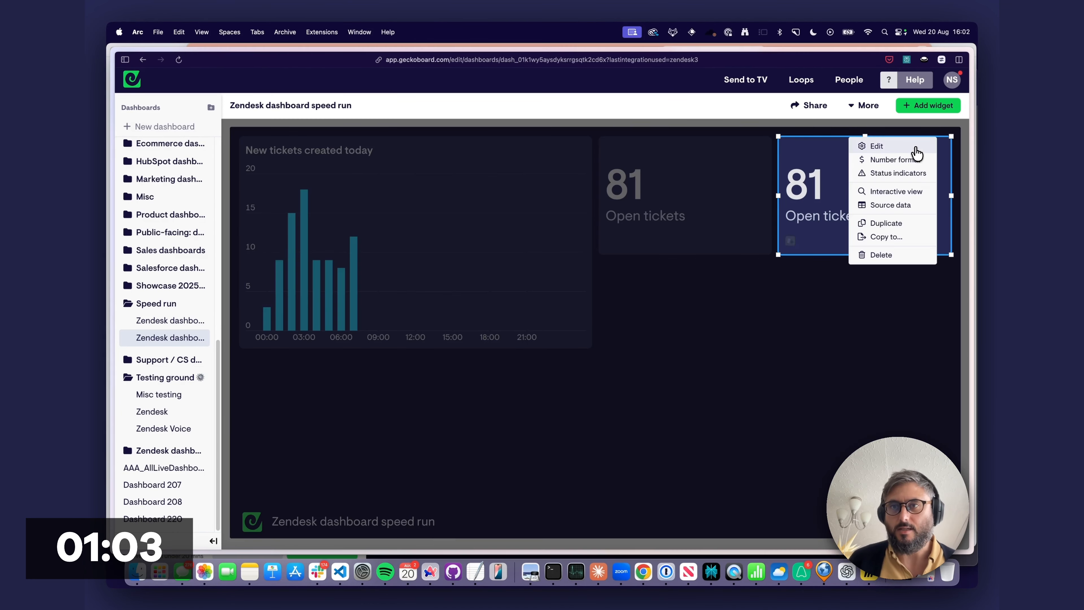
pyautogui.click(917, 148)
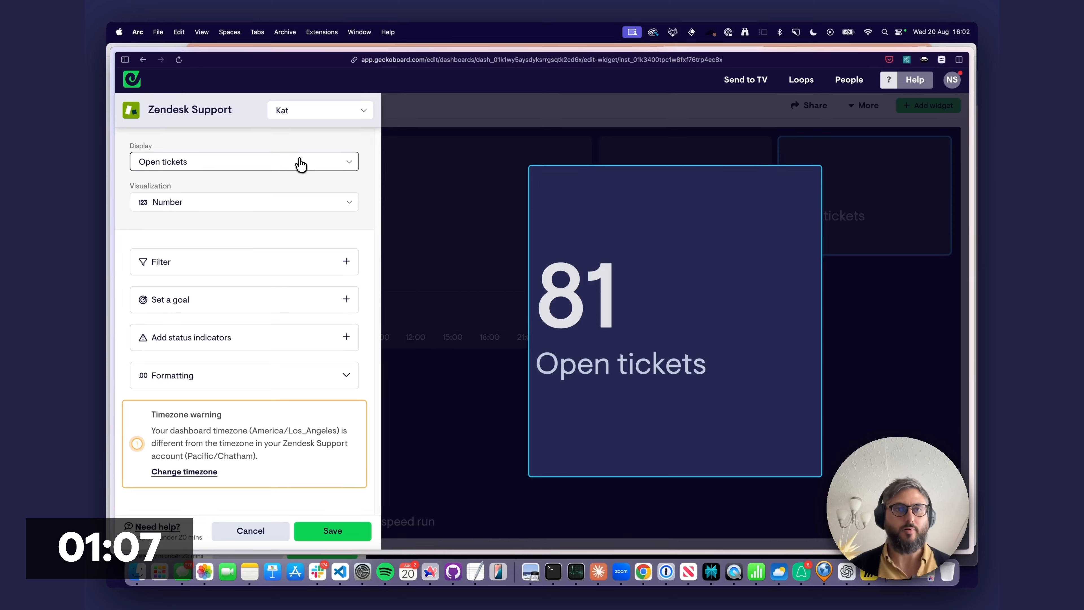
# Change the copied widget to a bar chart labelled by Priority and save it.
pyautogui.click(278, 209)
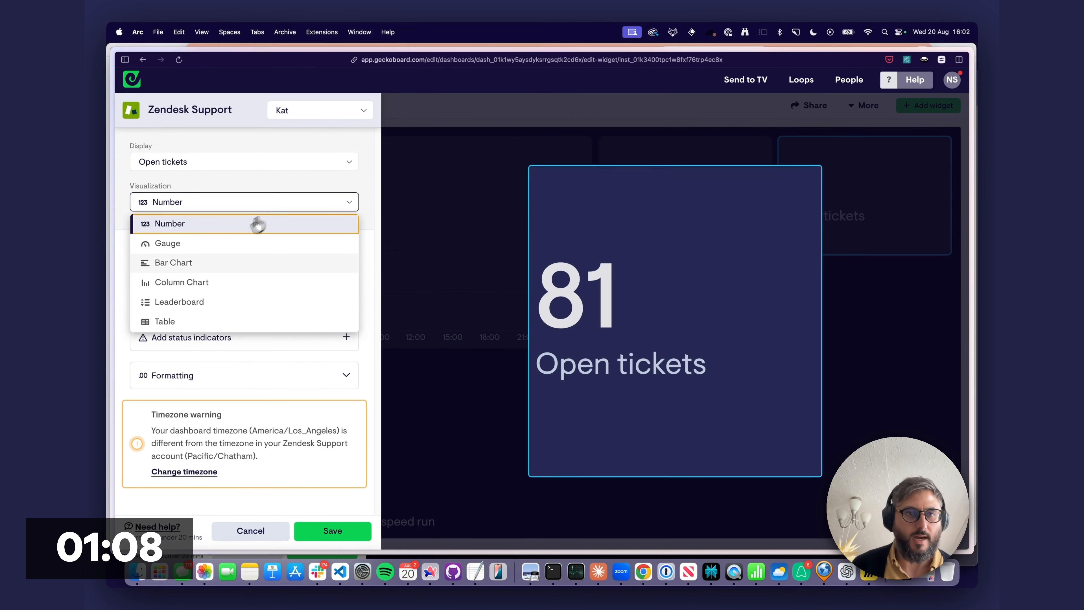
pyautogui.click(199, 269)
pyautogui.click(195, 242)
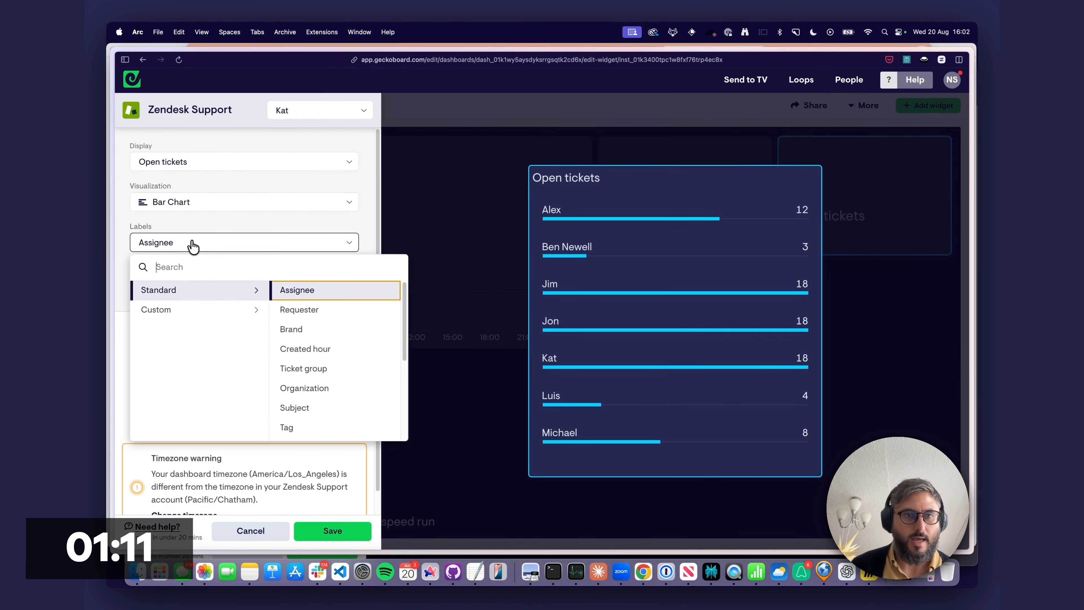
pyautogui.write('prio')
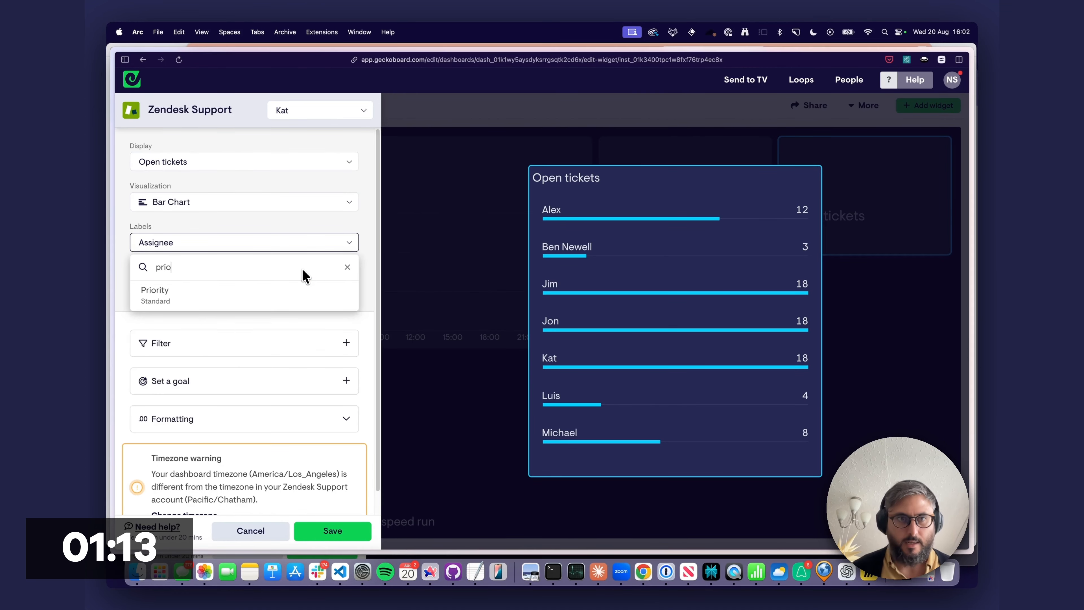
pyautogui.click(281, 295)
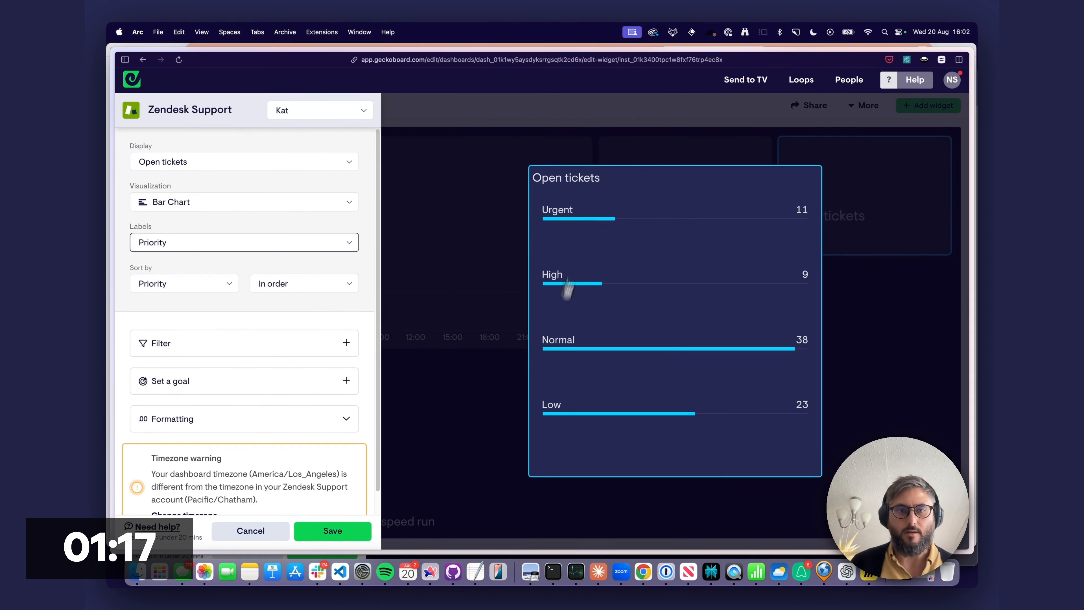
pyautogui.click(361, 531)
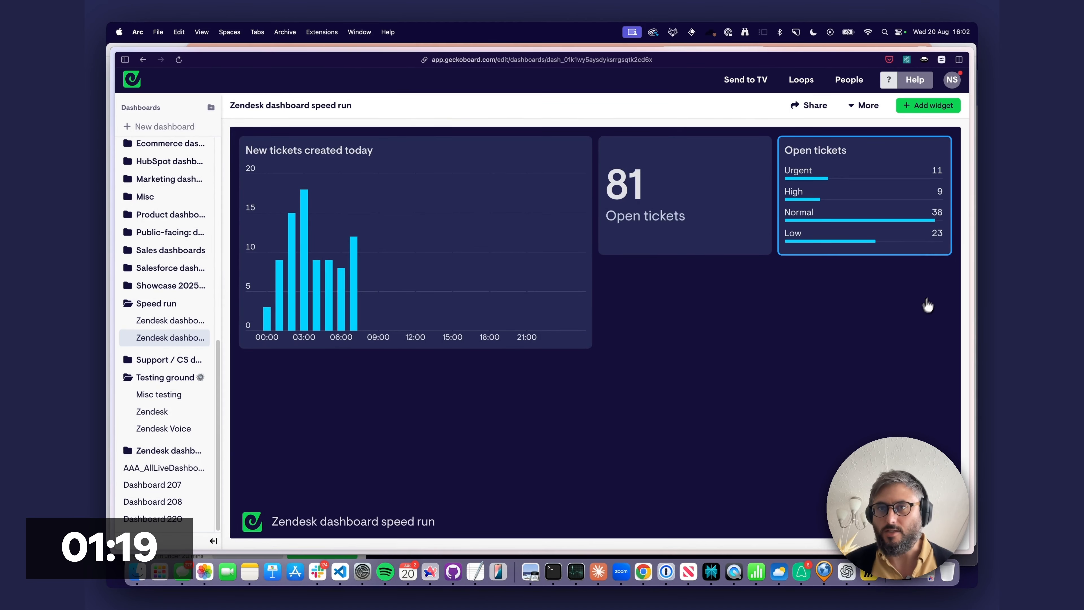
# Combine the two open tickets widgets into one taller group with the priority bar chart above the number.
pyautogui.moveTo(896, 197); pyautogui.dragTo(758, 268)
pyautogui.moveTo(686, 256); pyautogui.dragTo(688, 380)
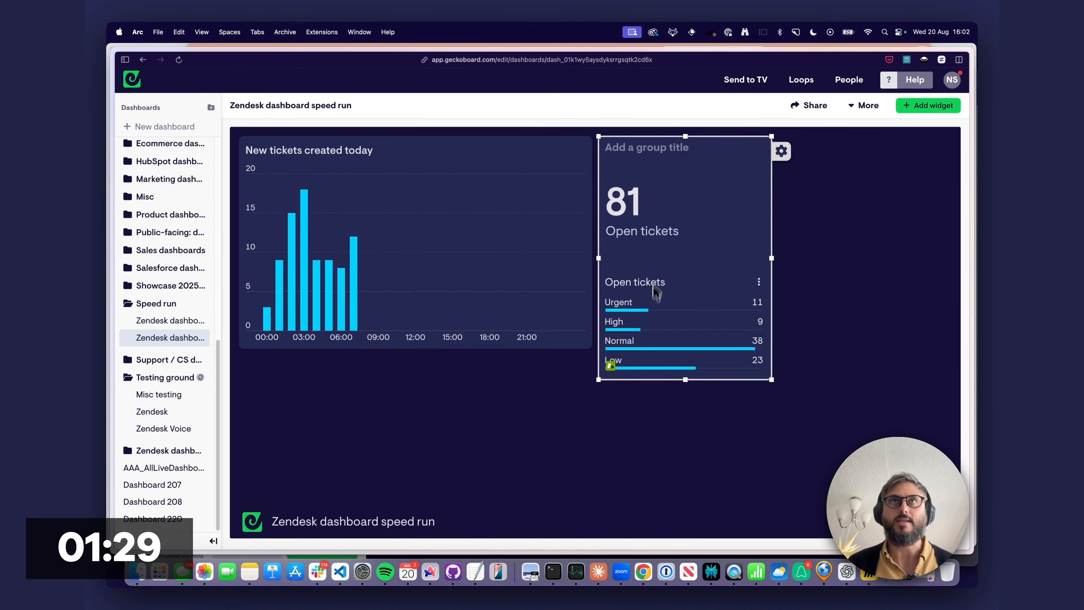
pyautogui.moveTo(654, 235); pyautogui.dragTo(667, 310)
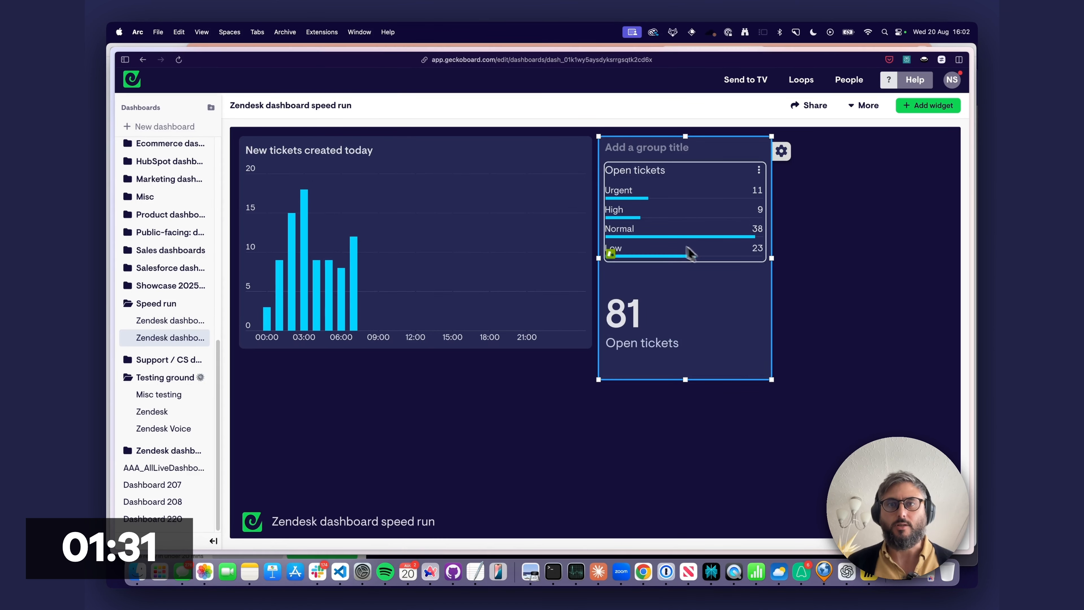
# Narrow the new tickets column chart and move the open tickets group directly beside it.
pyautogui.moveTo(572, 246); pyautogui.dragTo(533, 246)
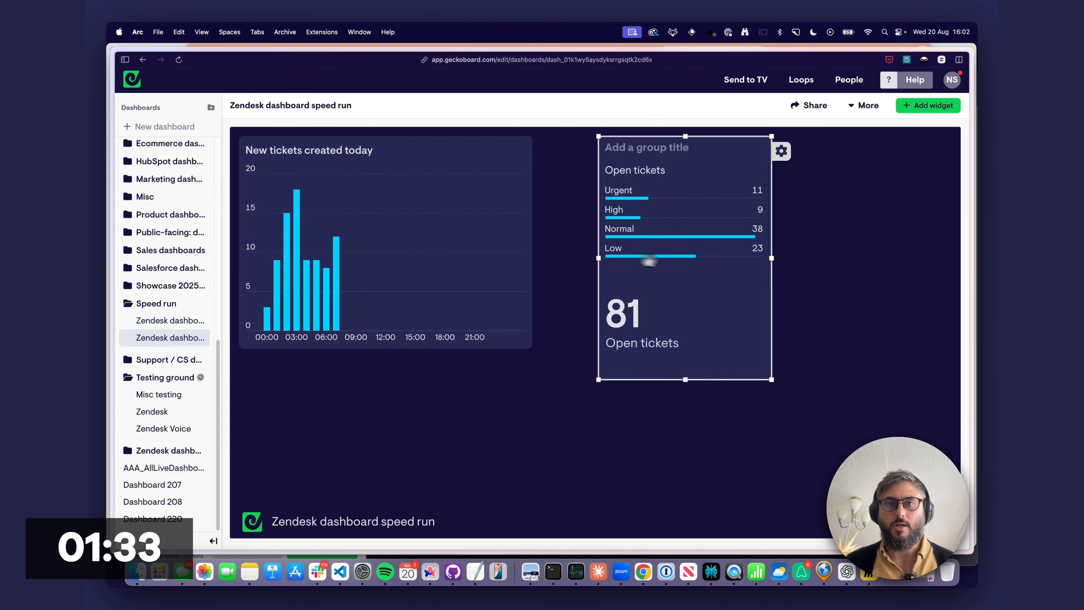
# Title the group "Open tickets" and rename its bar chart "By priority".
pyautogui.click(595, 149)
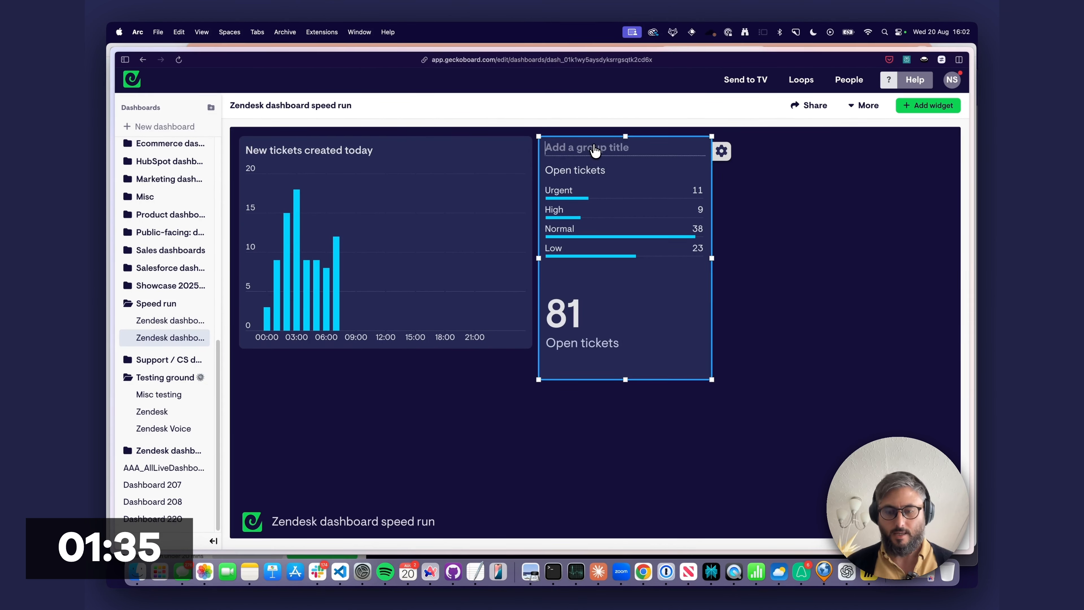
pyautogui.write('Open tickets')
pyautogui.click(572, 170)
pyautogui.write('By priority')
pyautogui.click(754, 238)
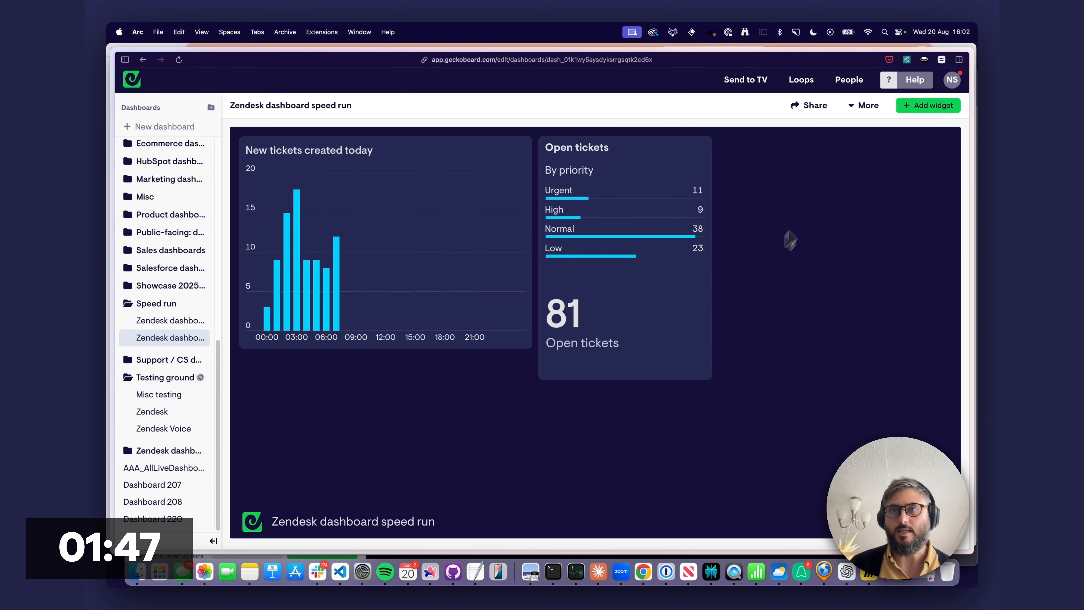
# Start a Zendesk Support widget from the pre-built "Tickets nearing SLA breach" list and remove its ID column.
pyautogui.click(906, 110)
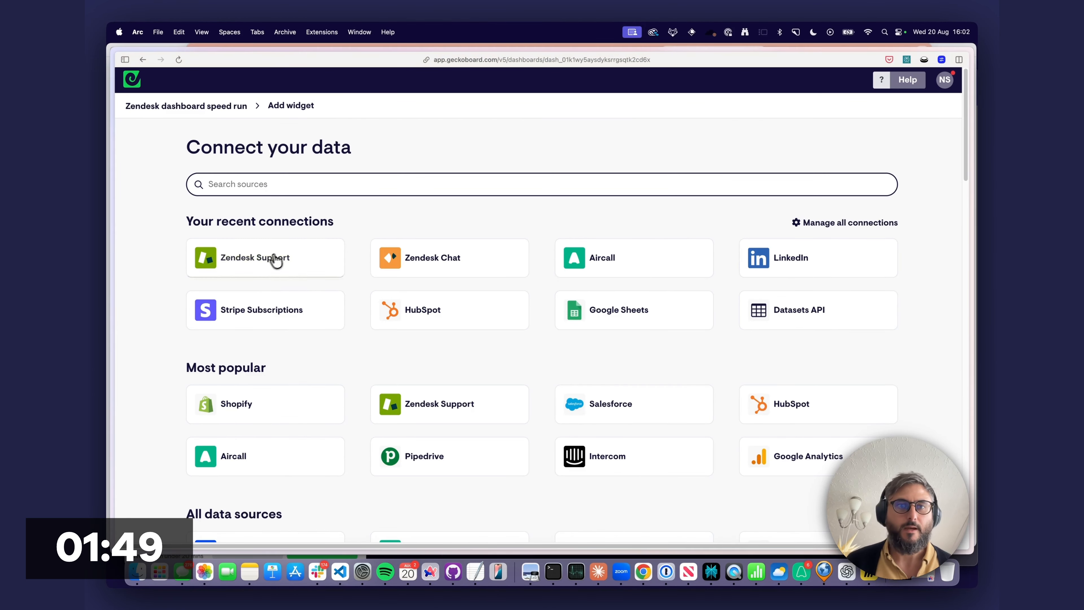
pyautogui.click(274, 256)
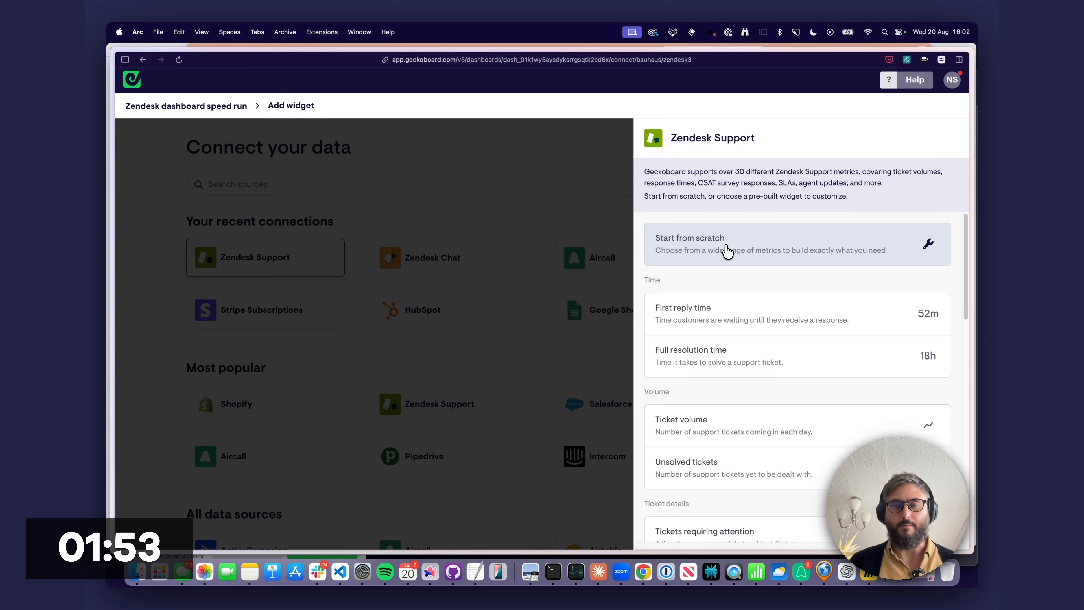
pyautogui.scroll(-5, 736, 255)
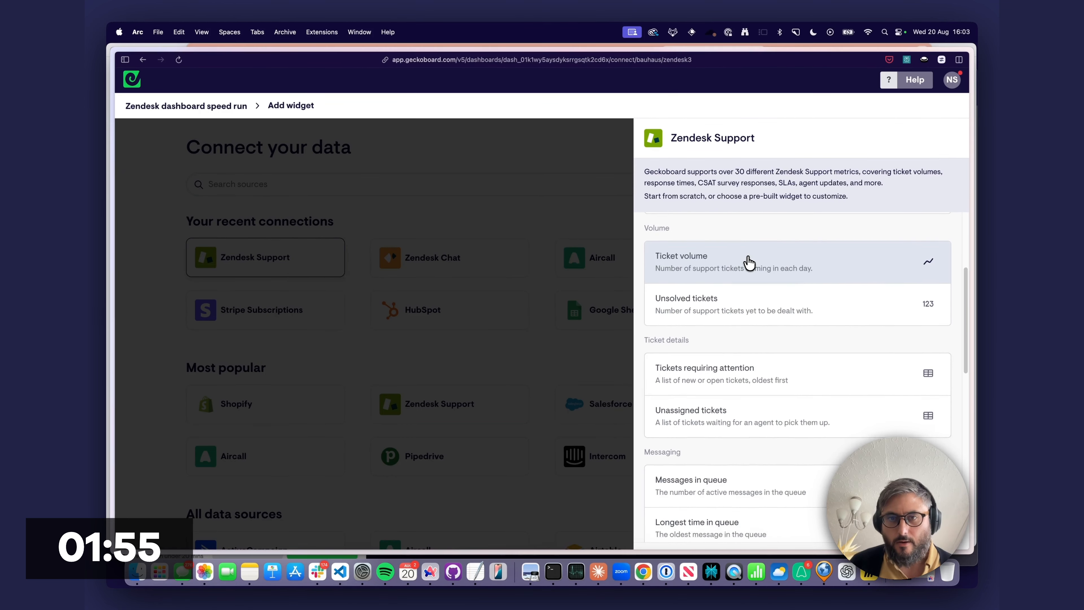
pyautogui.scroll(-10, 751, 267)
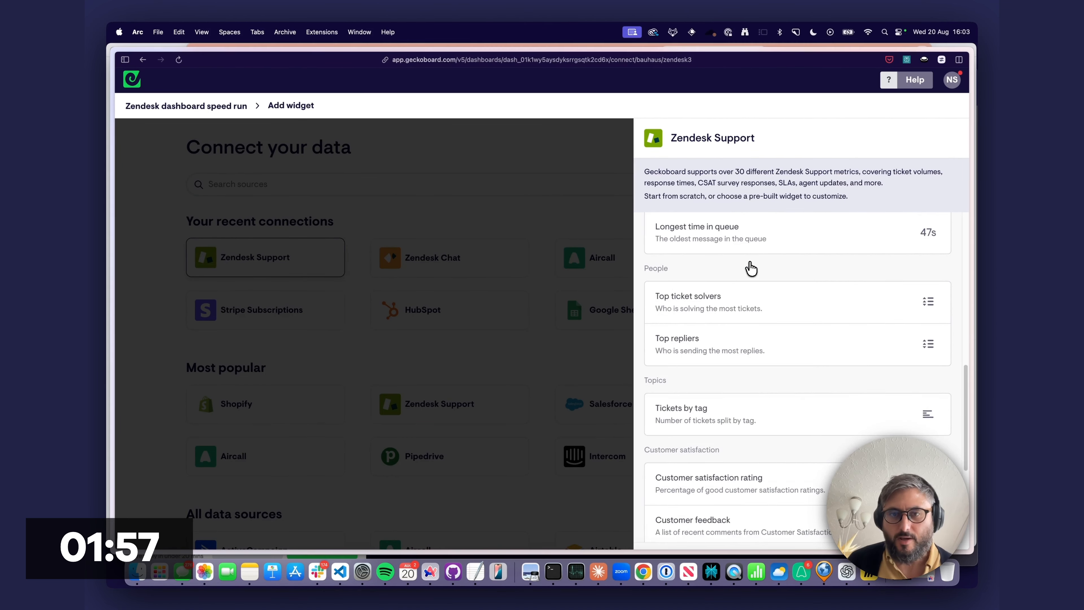
pyautogui.scroll(-6, 751, 268)
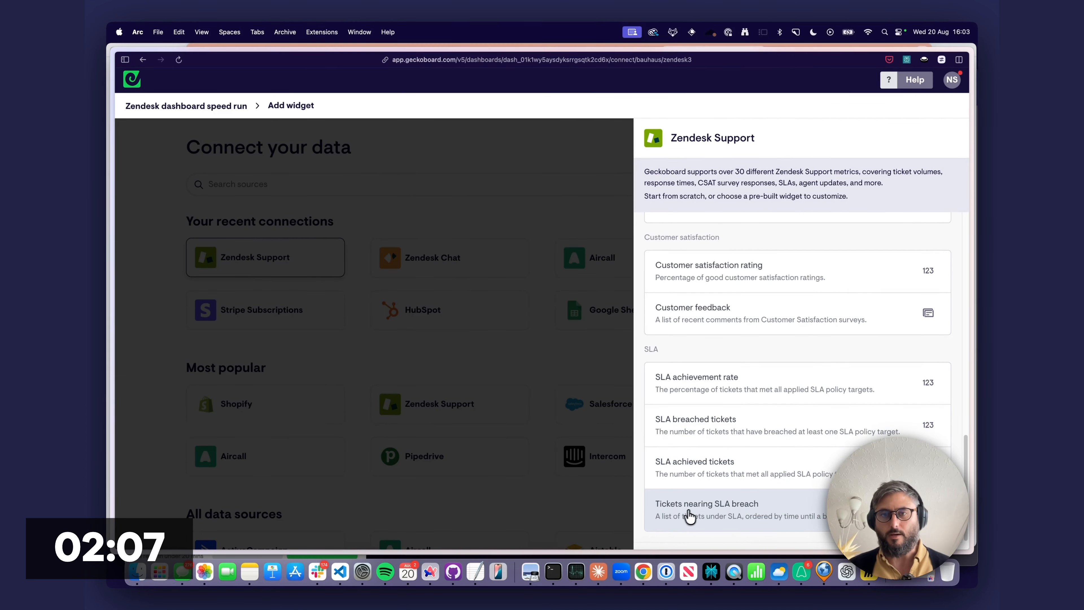
pyautogui.click(703, 512)
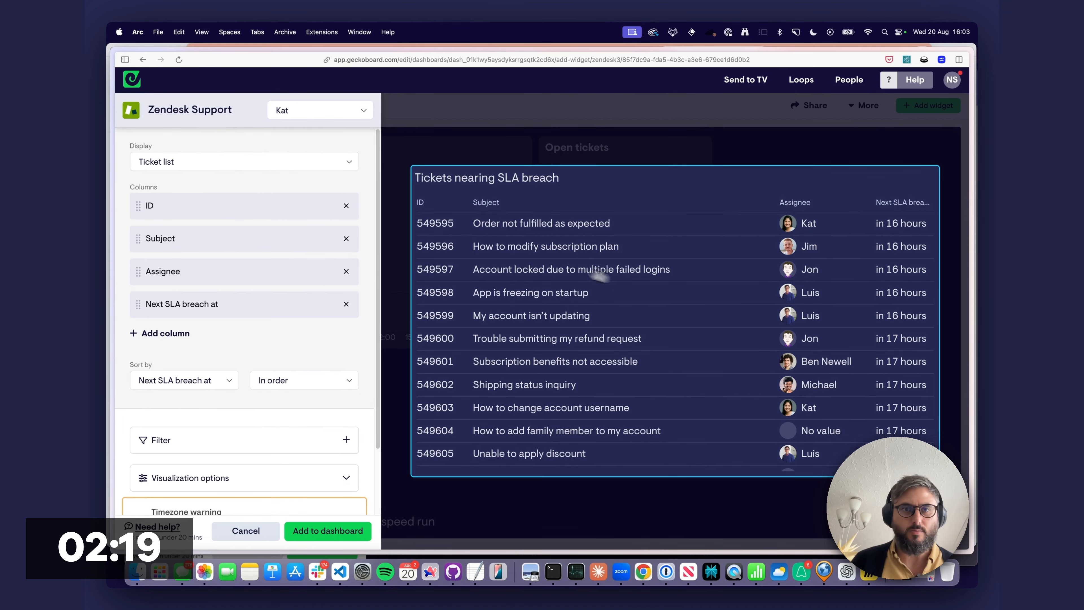
pyautogui.click(346, 206)
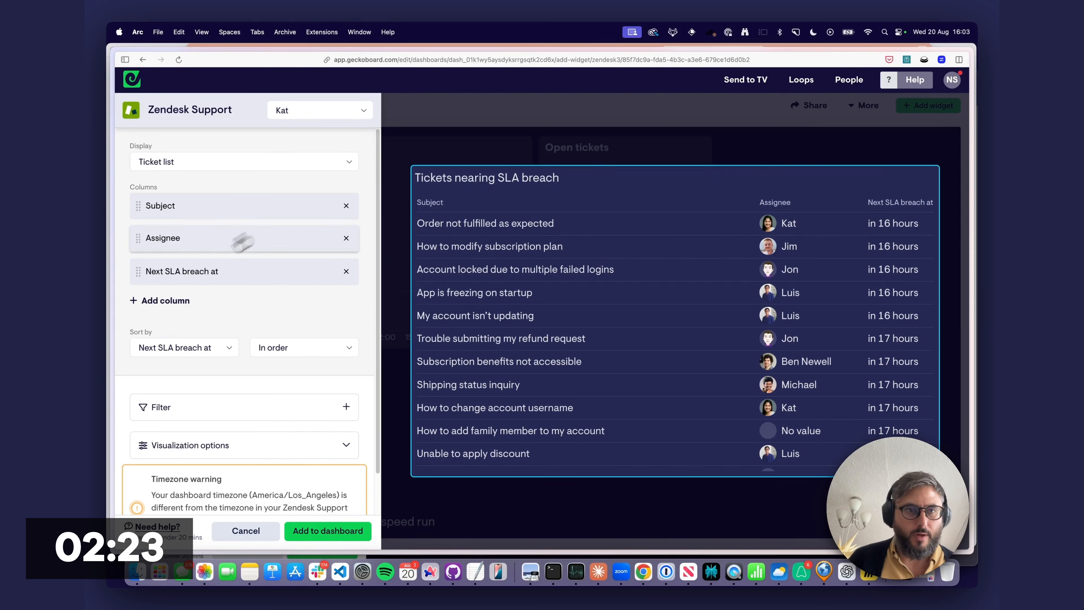
# Try out a Priority column in the SLA breach ticket list and remove it again.
pyautogui.click(177, 301)
pyautogui.click(188, 349)
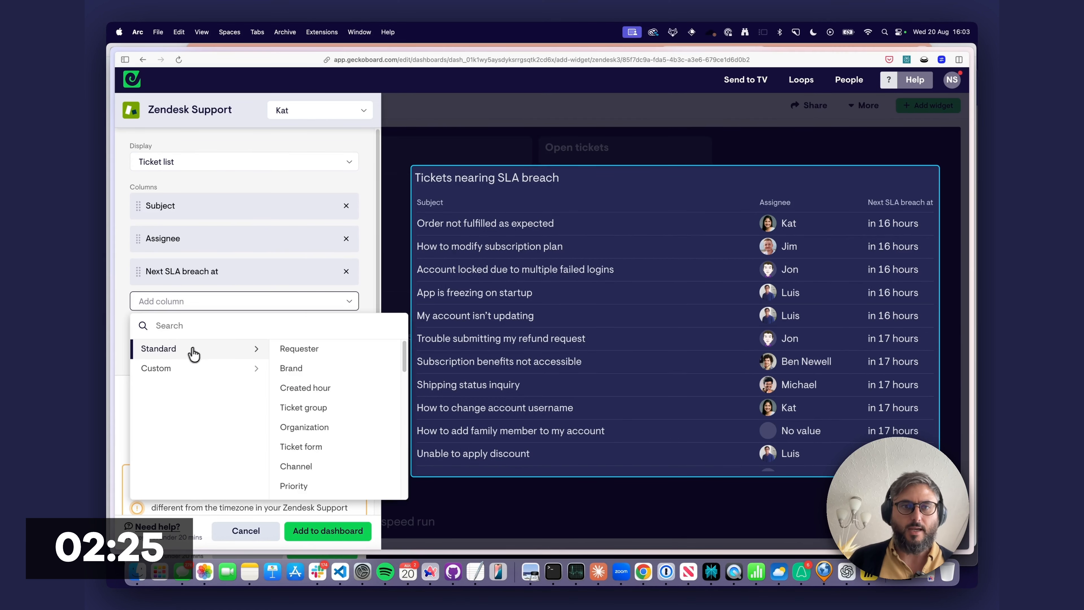
pyautogui.scroll(-3, 325, 425)
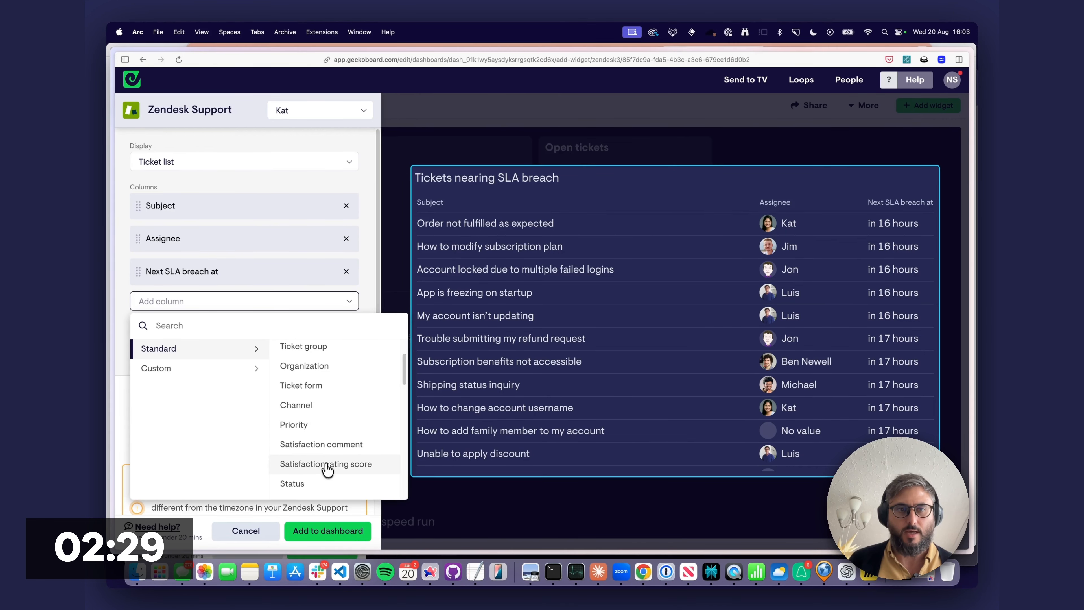
pyautogui.click(320, 426)
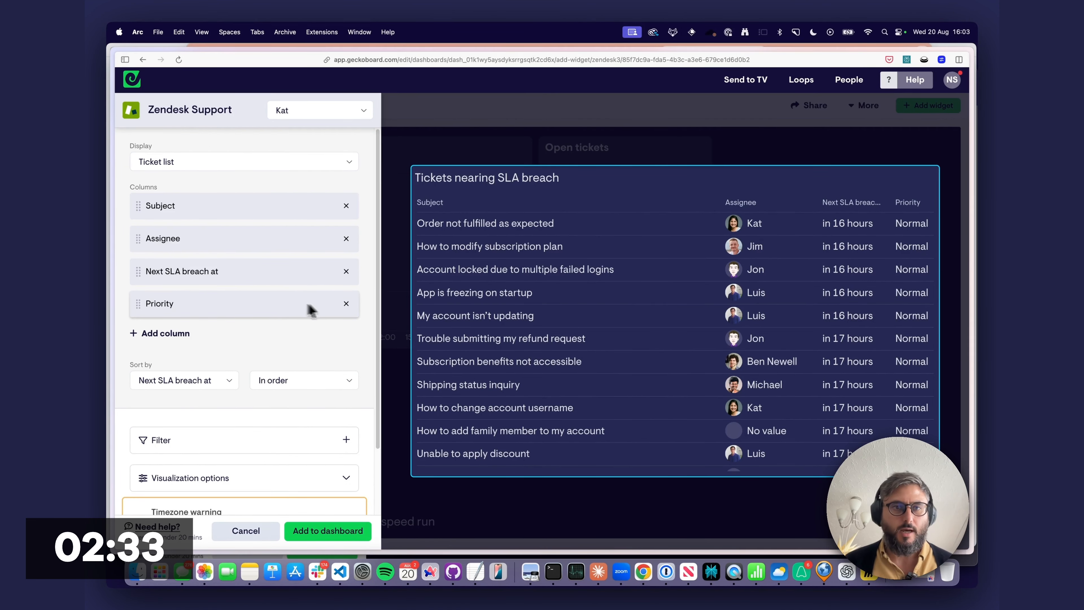
pyautogui.click(347, 304)
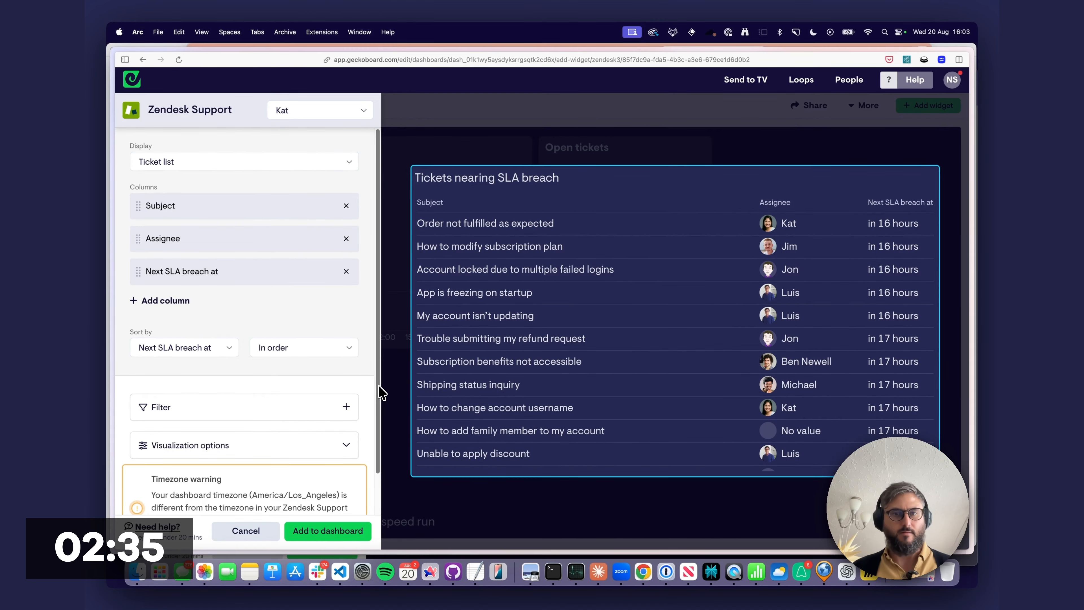
# Add the SLA breach list to the dashboard, widening it to the dashboard's edge and making it taller beside the open tickets group.
pyautogui.click(348, 531)
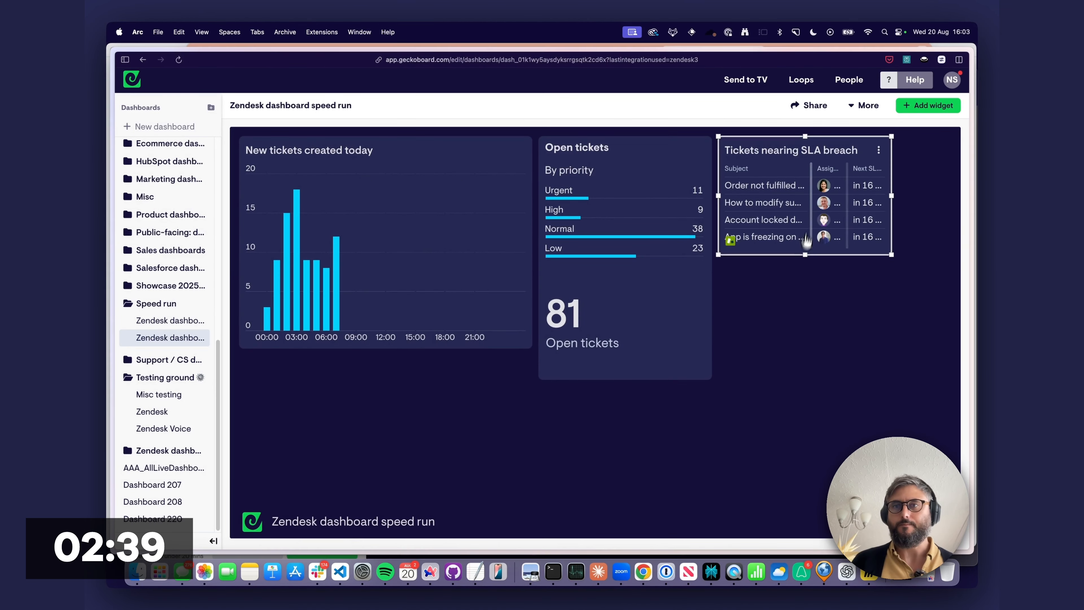
pyautogui.moveTo(889, 196); pyautogui.dragTo(951, 206)
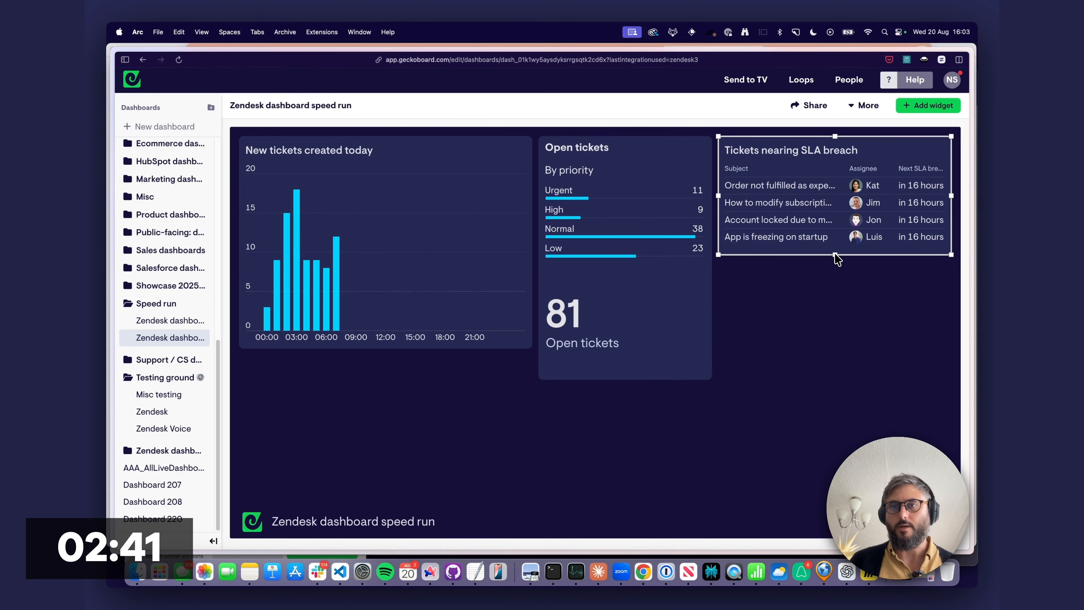
pyautogui.moveTo(837, 255); pyautogui.dragTo(829, 345)
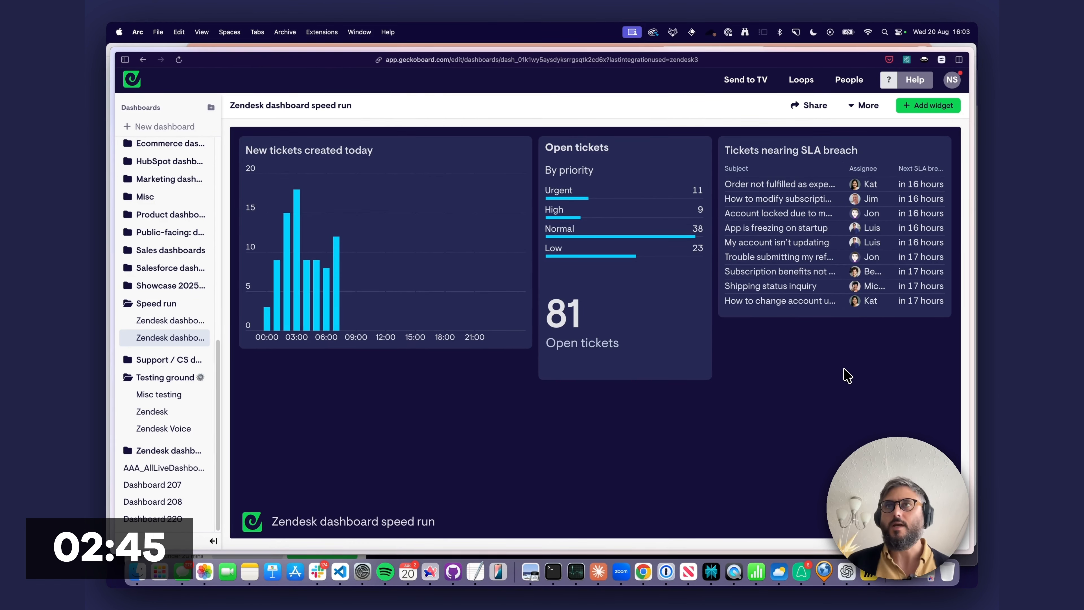
# Start a Zendesk Support widget from the pre-built "Top ticket solvers" leaderboard and set its time period to Today.
pyautogui.click(929, 105)
pyautogui.click(291, 259)
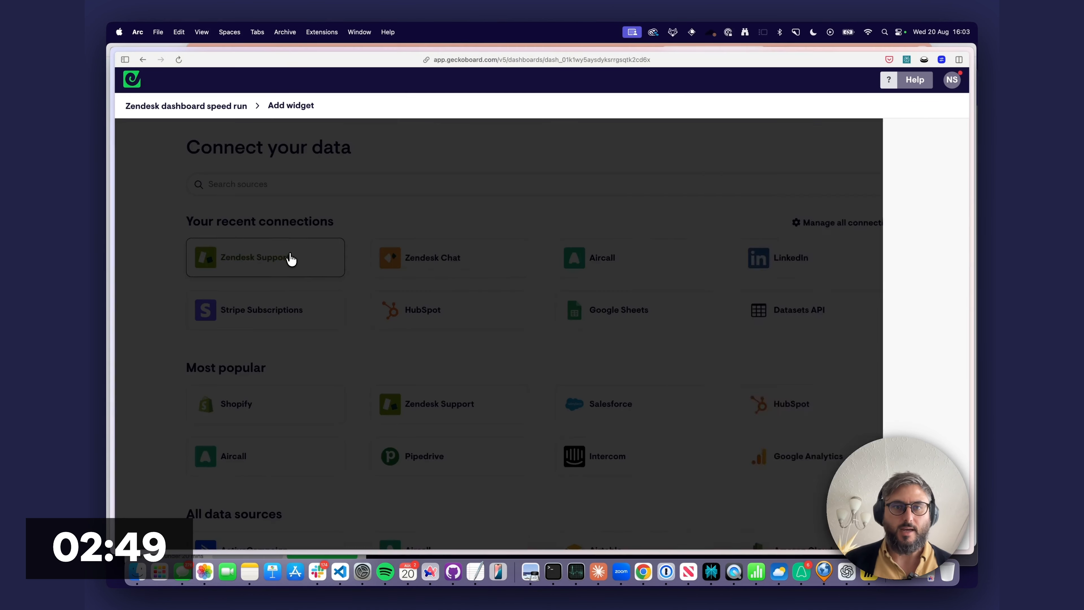
pyautogui.scroll(-10, 745, 299)
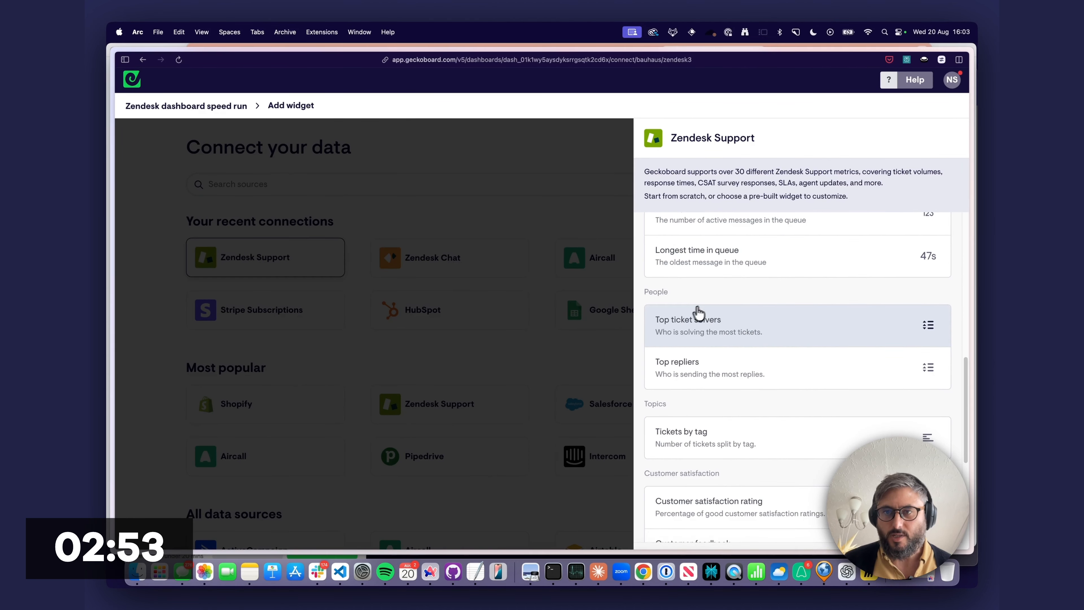
pyautogui.click(894, 332)
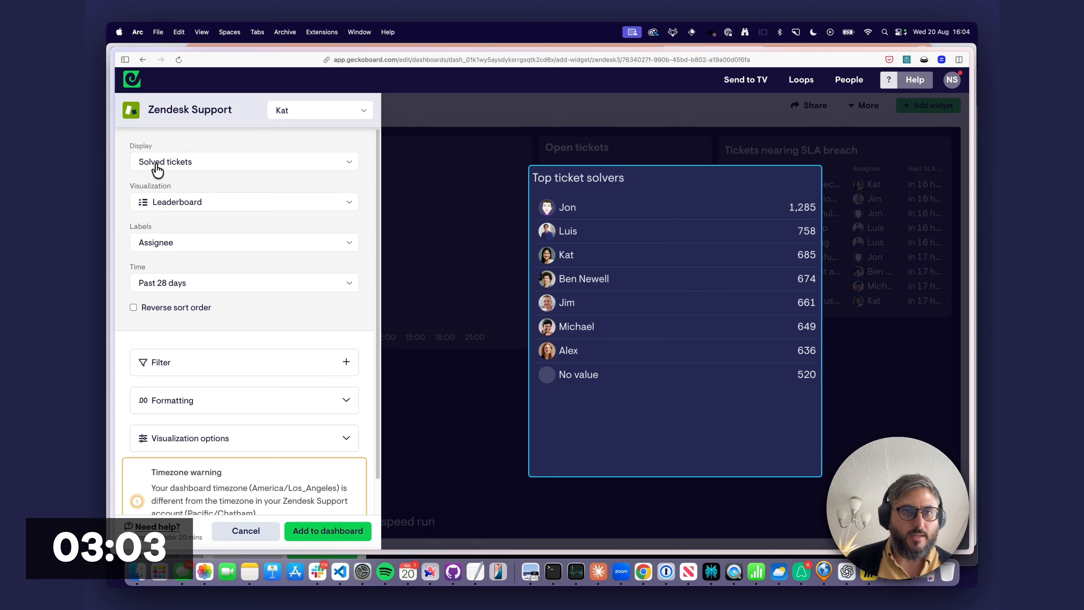
pyautogui.click(181, 283)
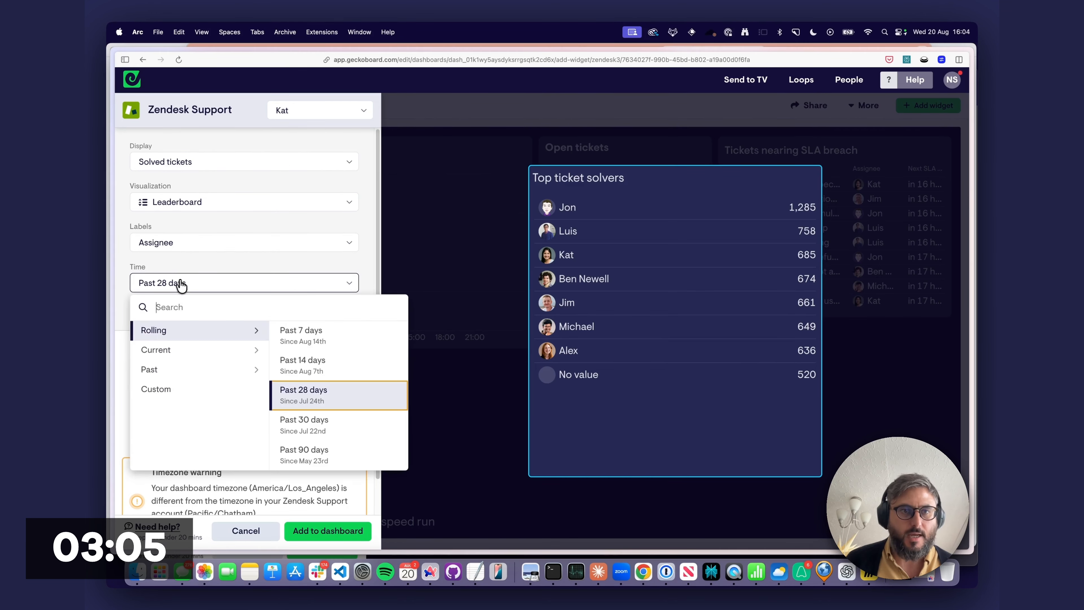
pyautogui.moveTo(222, 354)
pyautogui.click(285, 337)
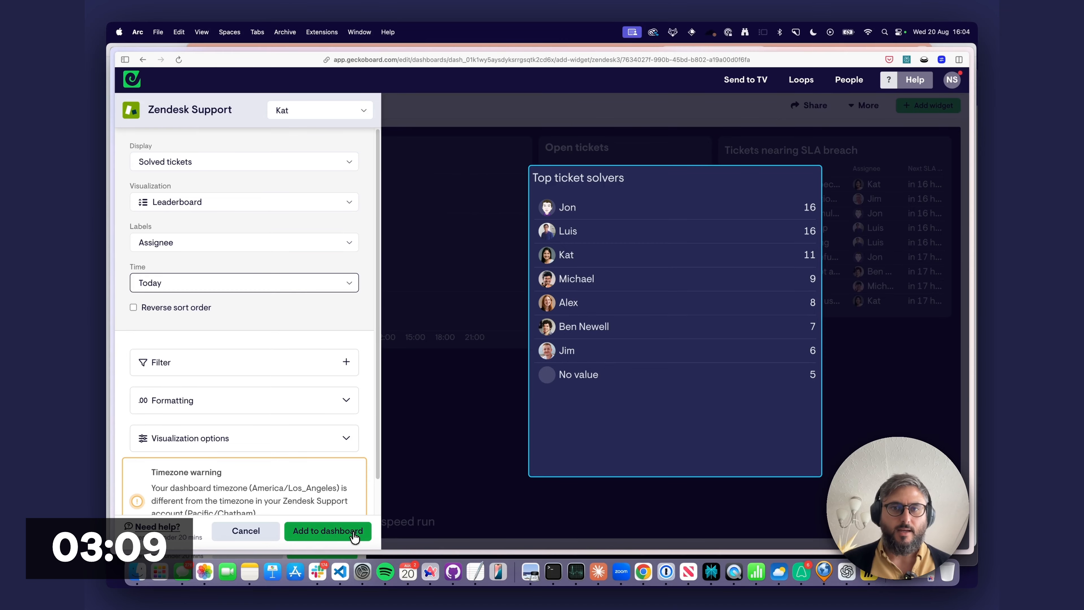
# Add the solvers leaderboard to the dashboard, made taller and right-aligned beneath the SLA breach list.
pyautogui.click(323, 530)
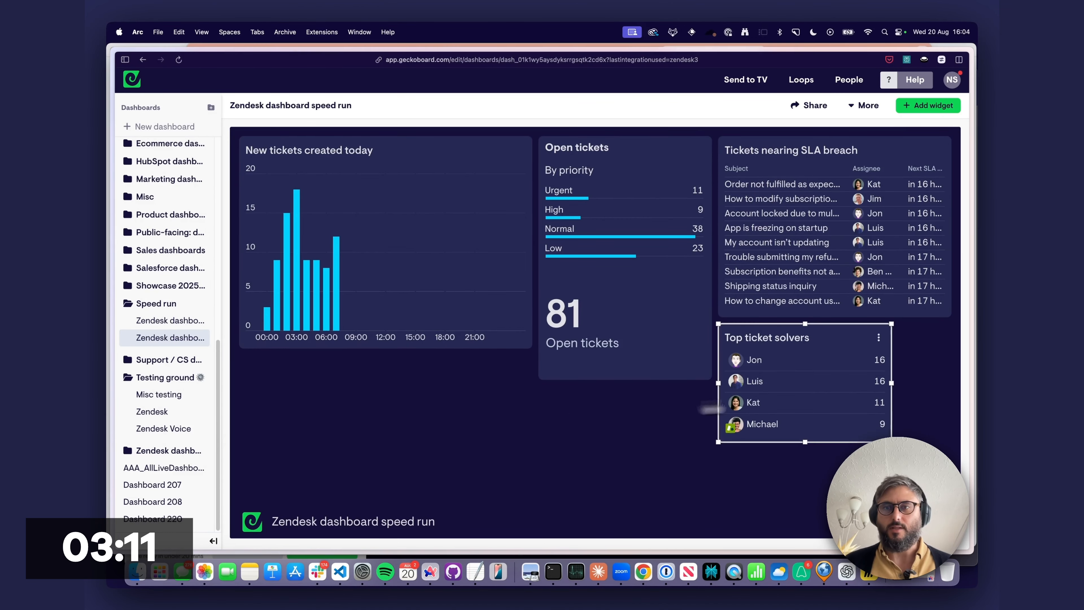
pyautogui.moveTo(805, 443); pyautogui.dragTo(811, 487)
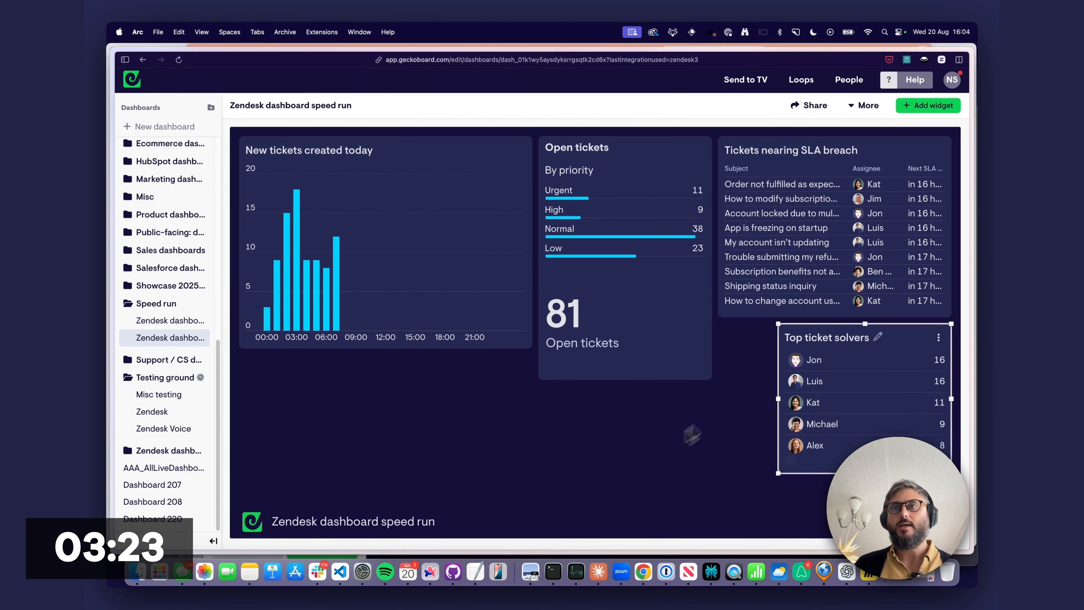
# Start building another Zendesk Support widget from scratch.
pyautogui.click(905, 109)
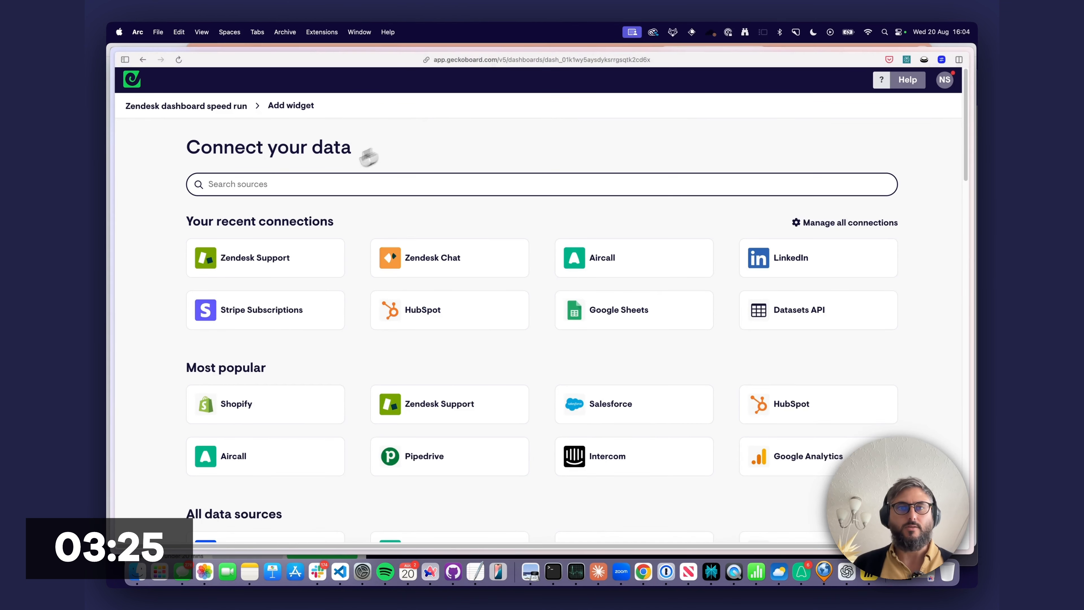
pyautogui.click(259, 256)
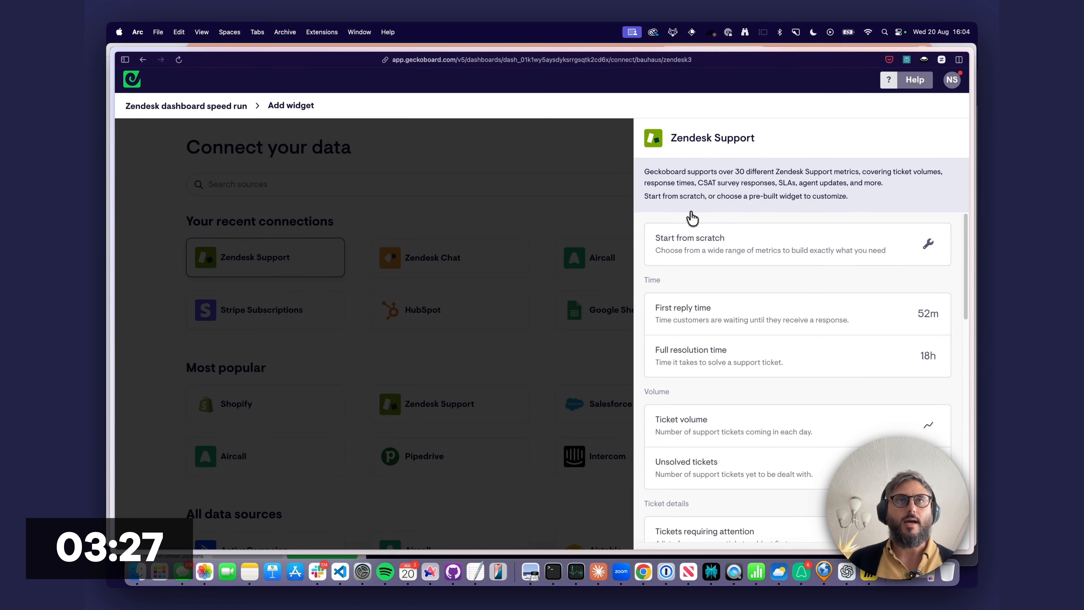
pyautogui.click(696, 237)
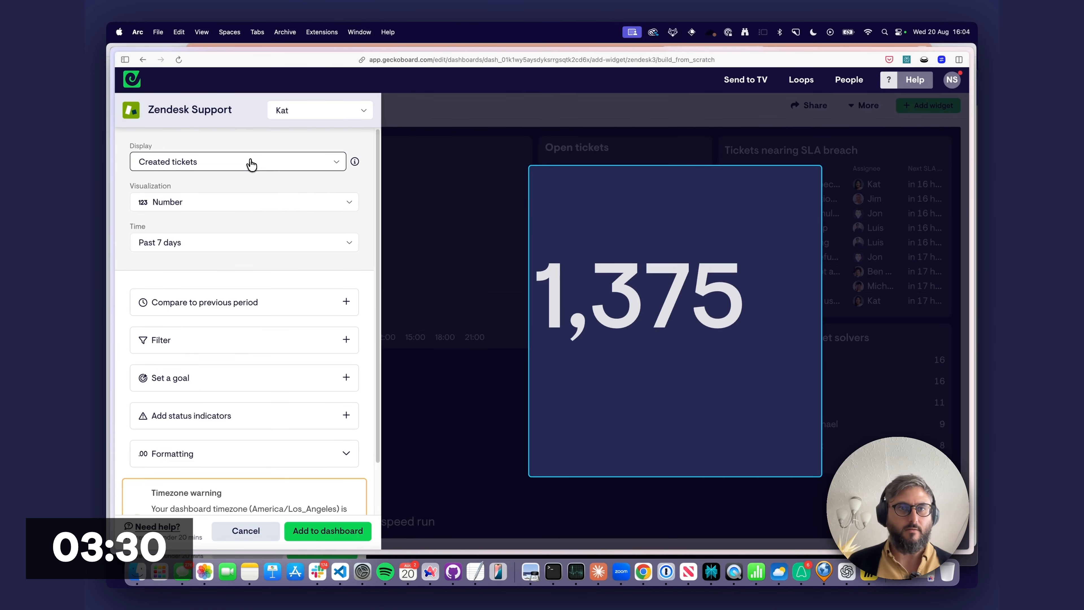
# Look through the available display metrics for efficiency, satisfaction, SLAs, ticket updates, messaging and voice.
pyautogui.click(251, 164)
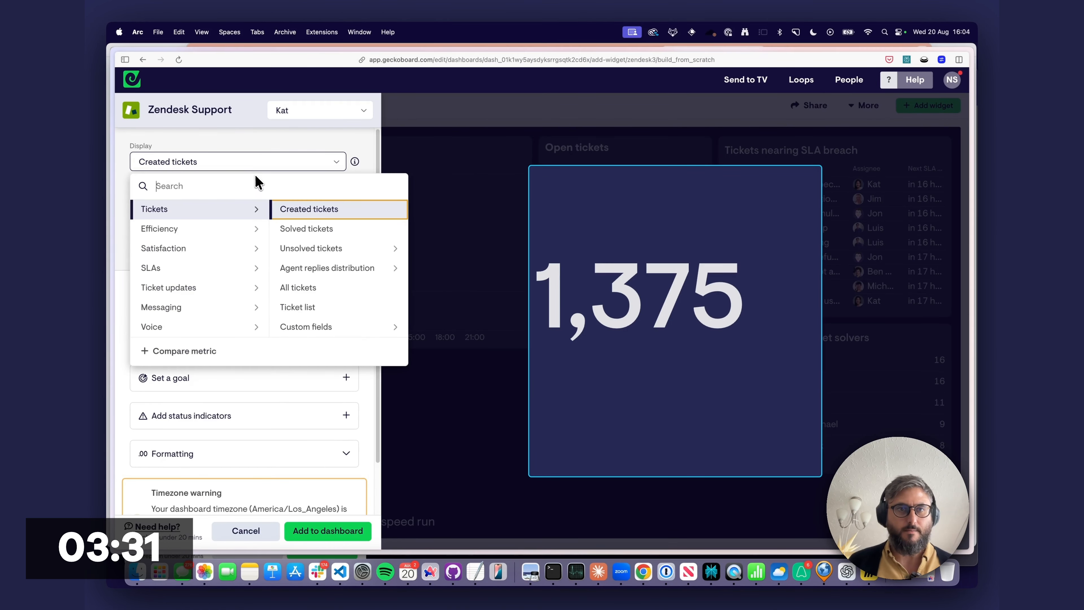
pyautogui.click(225, 293)
pyautogui.click(205, 212)
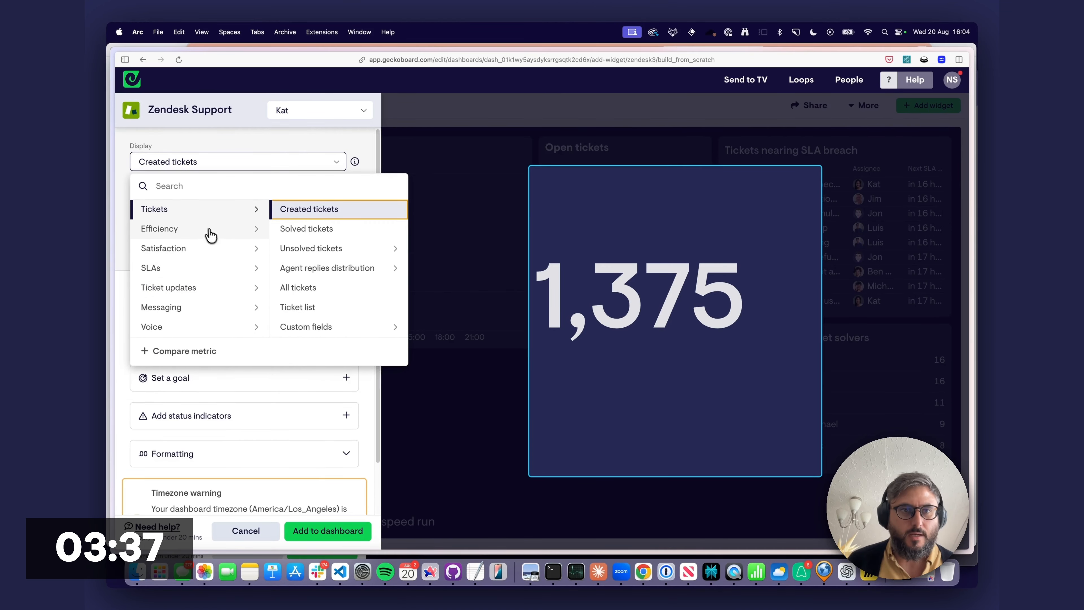
pyautogui.click(257, 229)
pyautogui.click(213, 250)
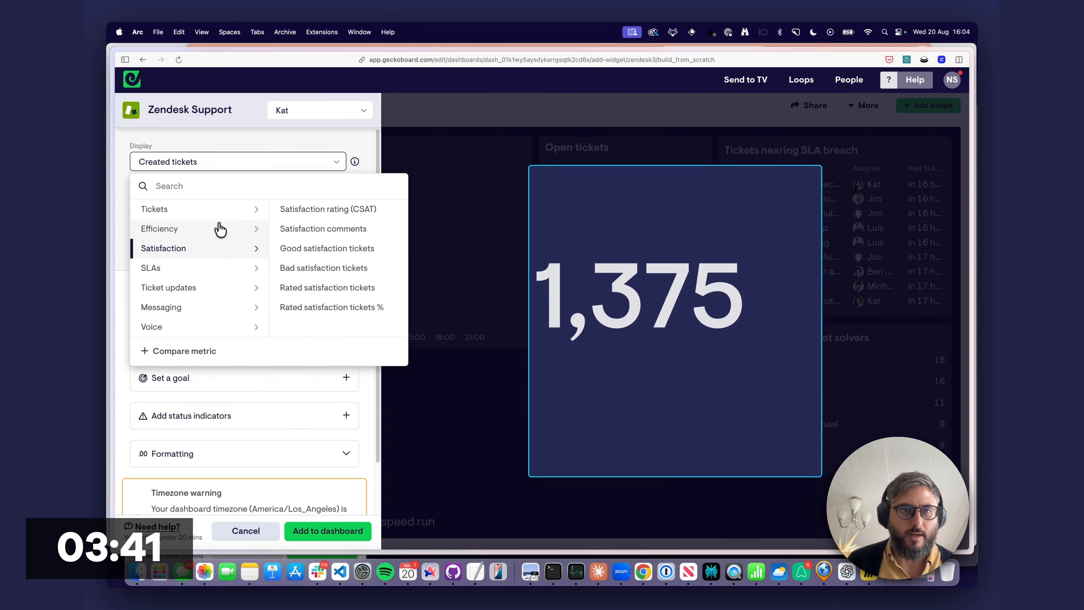
pyautogui.click(224, 270)
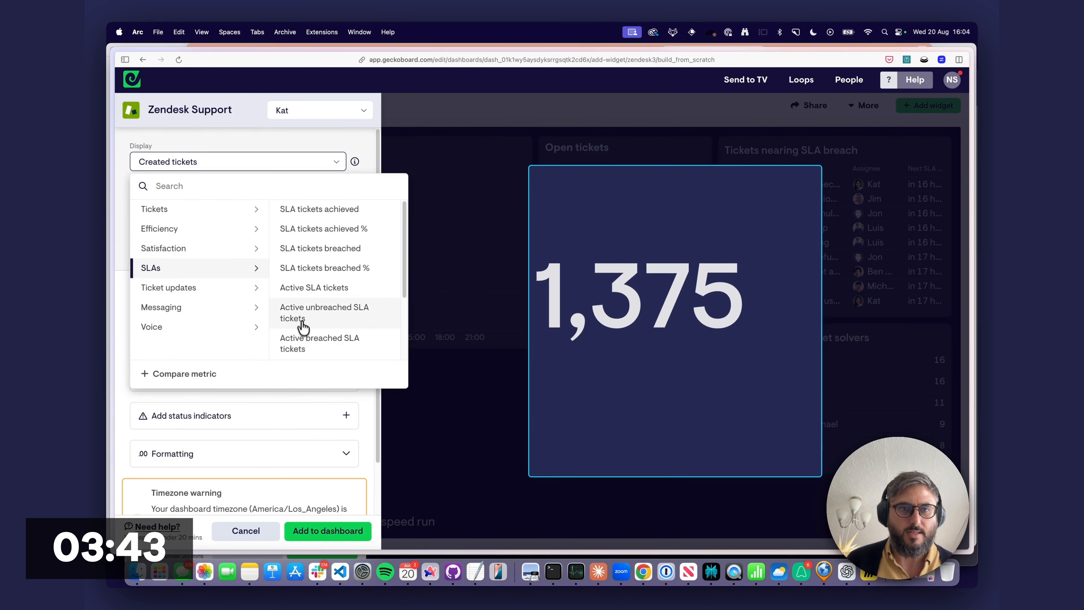
pyautogui.scroll(-3, 305, 326)
pyautogui.click(225, 289)
pyautogui.scroll(-1, 286, 259)
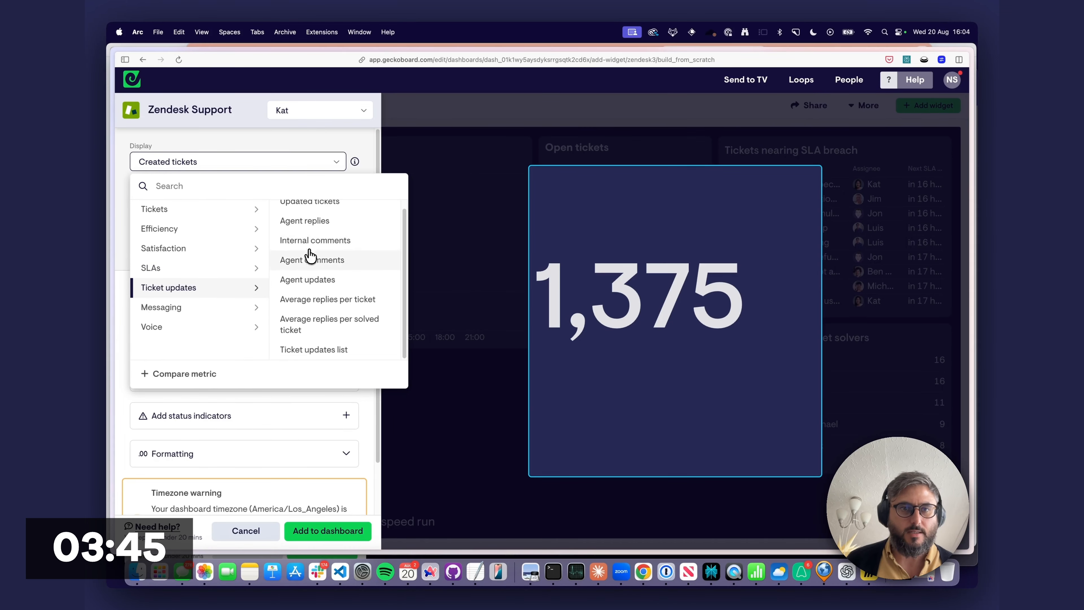
pyautogui.click(255, 309)
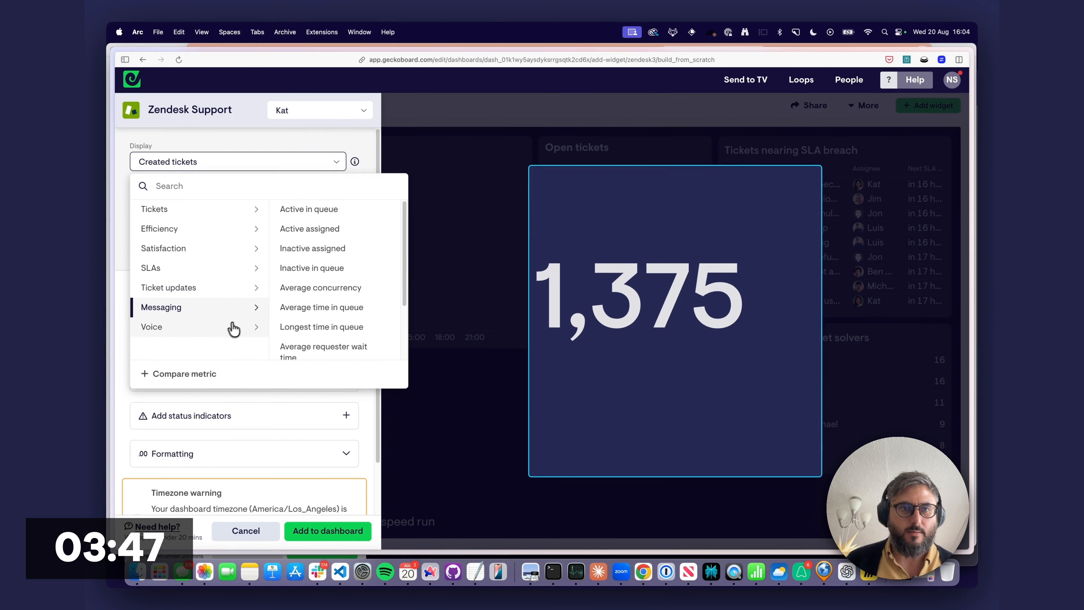
pyautogui.click(260, 327)
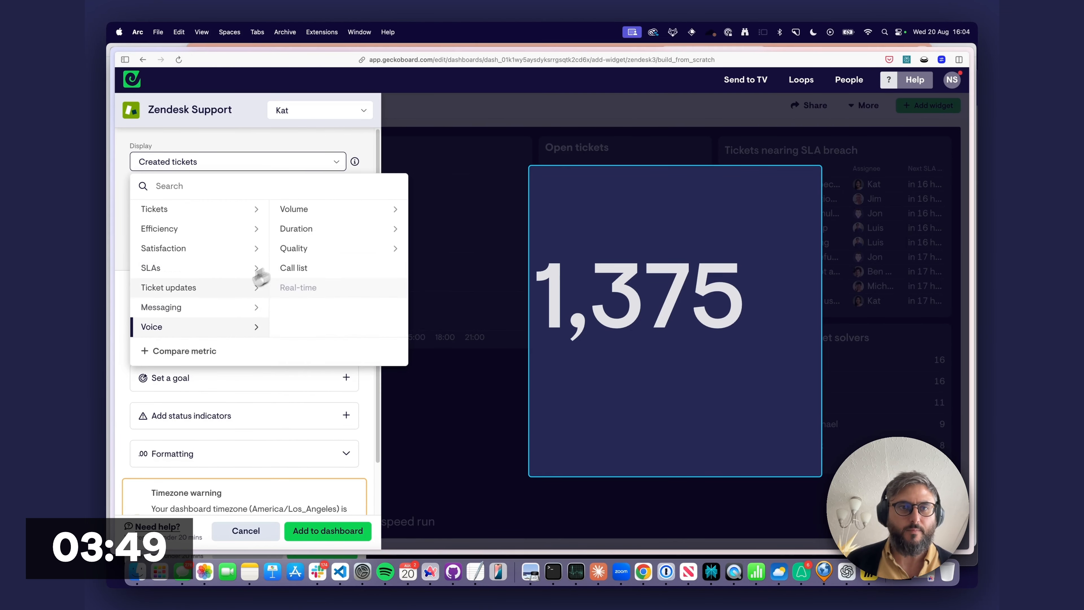
pyautogui.click(201, 314)
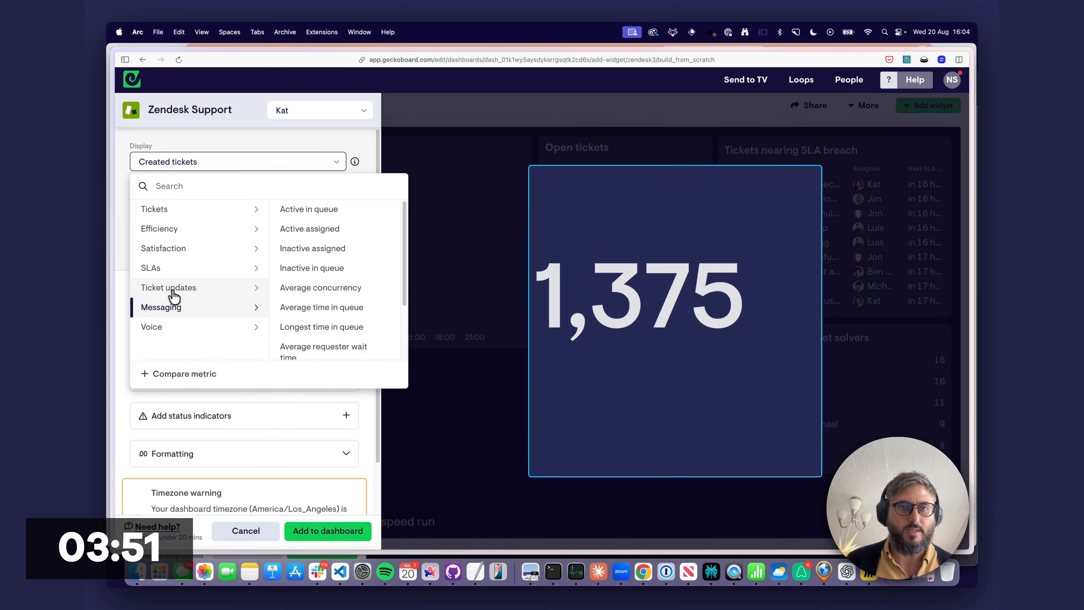
pyautogui.click(188, 292)
# Search the display metrics for "one" and set the new widget to show One-touch tickets %.
pyautogui.click(225, 188)
pyautogui.write('one')
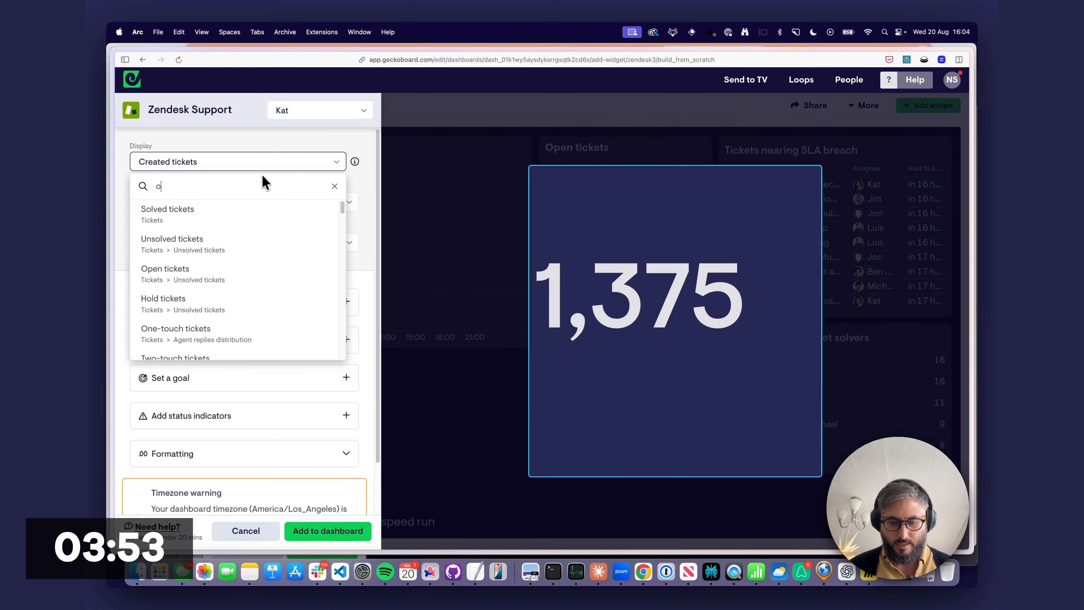
pyautogui.press('BackSpace')
pyautogui.press('BackSpace')
pyautogui.press('BackSpace')
pyautogui.press('BackSpace')
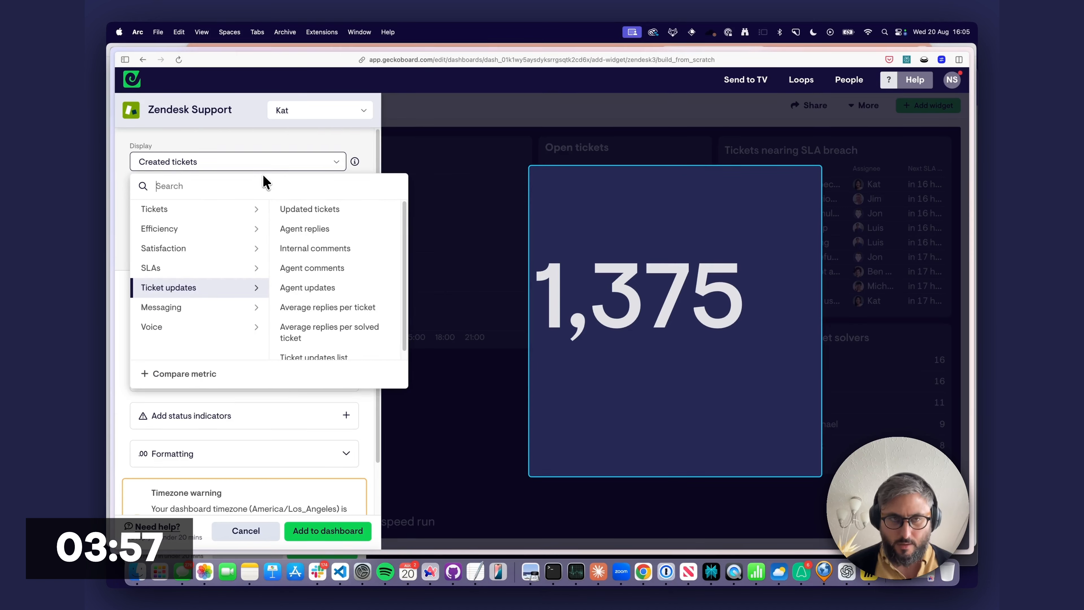
pyautogui.write('one')
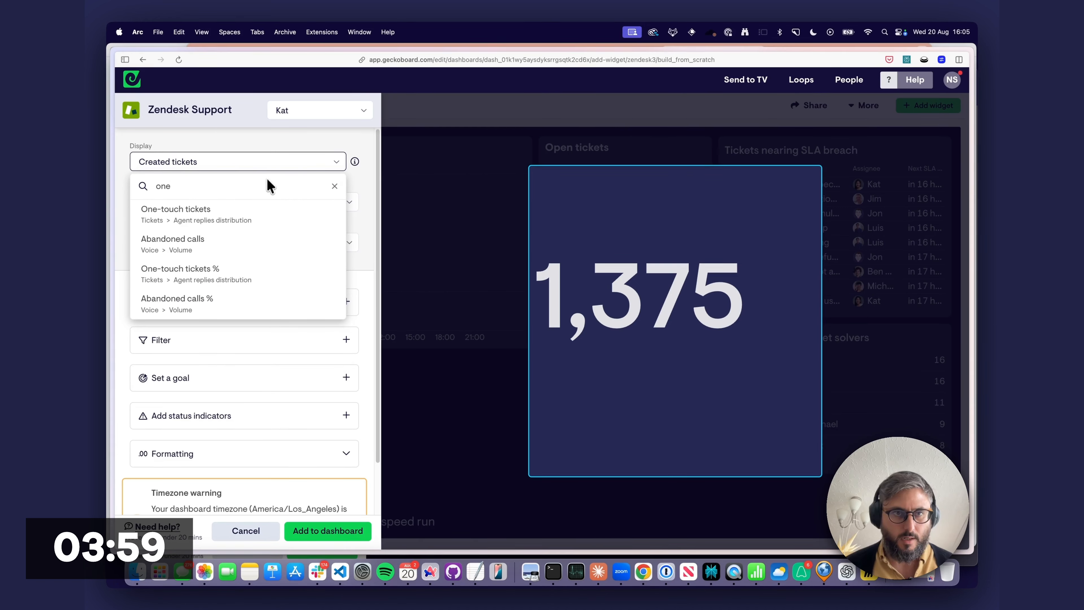
pyautogui.click(211, 276)
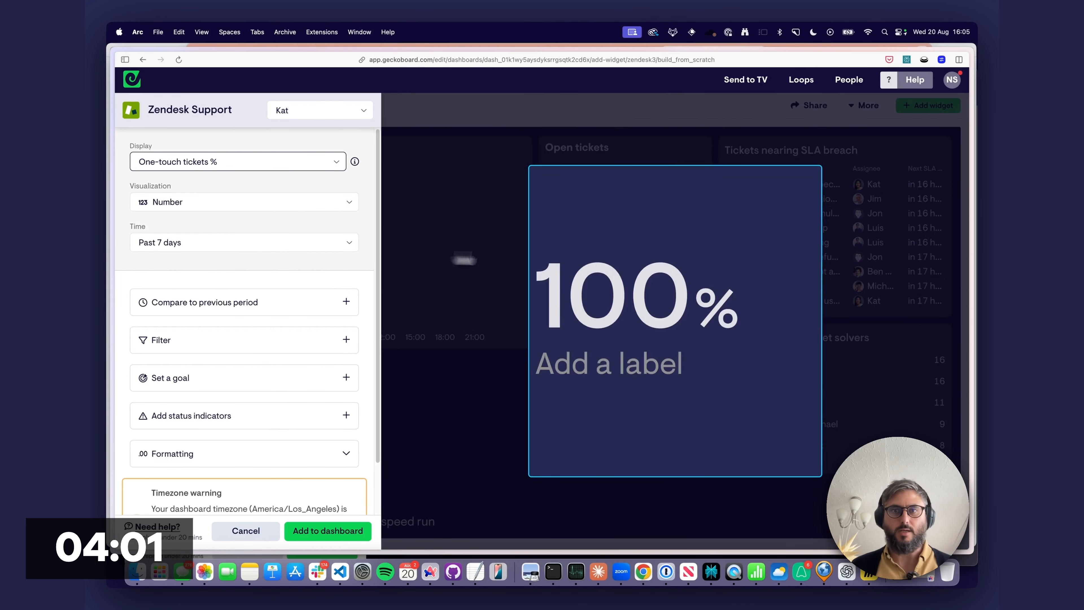
# Label the widget "One touch ticket rate" and add it to the dashboard beneath the new tickets chart.
pyautogui.click(340, 534)
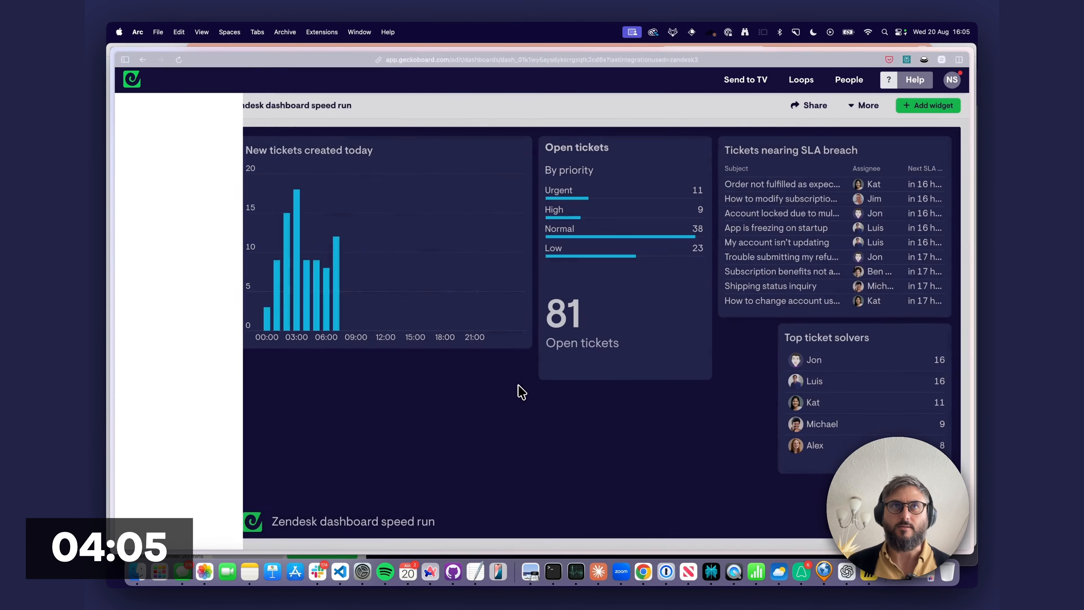
pyautogui.write('One touch ticket rate')
pyautogui.click(507, 459)
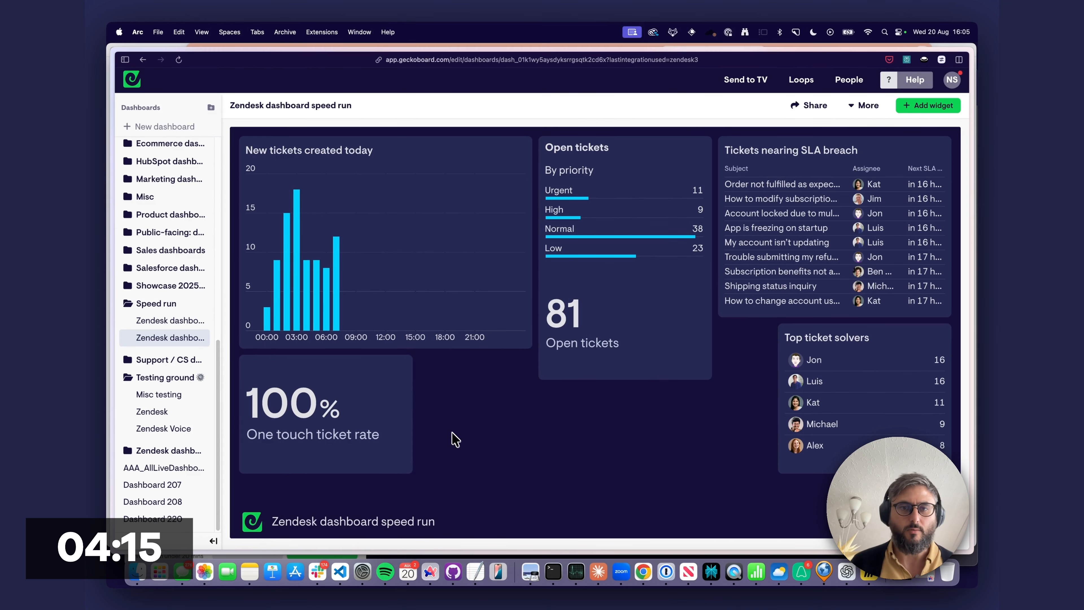
# Add a Success status indicator to the one touch ticket rate widget for values of 80 and above.
pyautogui.rightClick(404, 376)
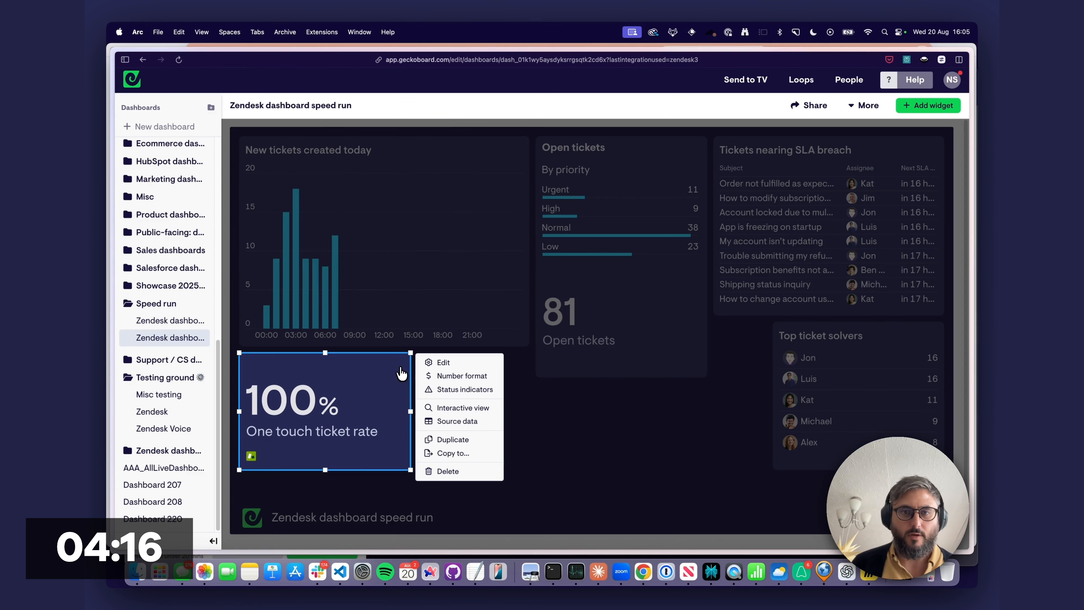
pyautogui.click(485, 389)
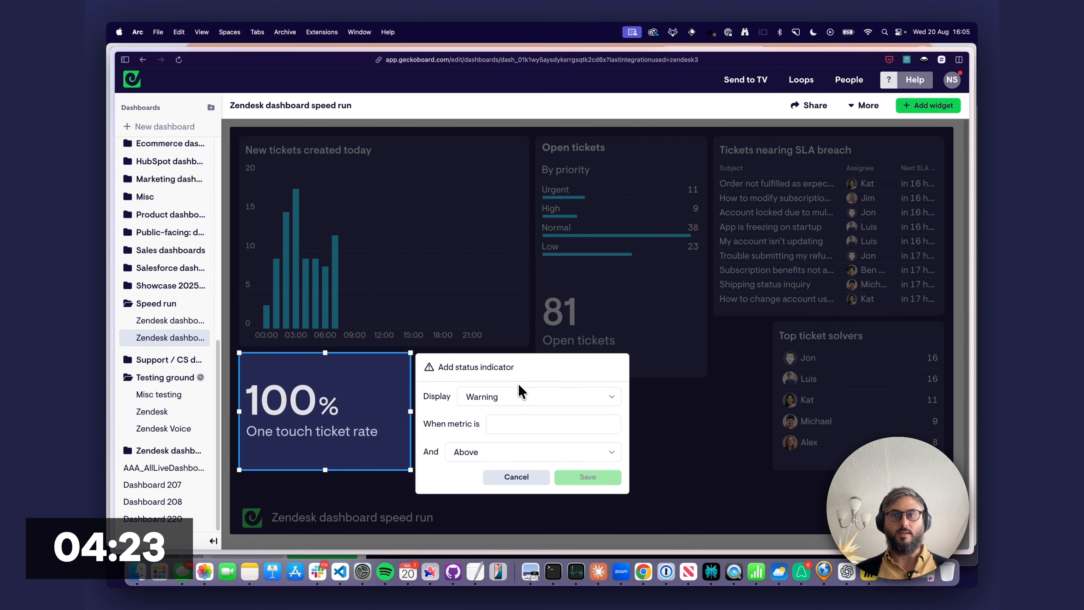
pyautogui.click(514, 395)
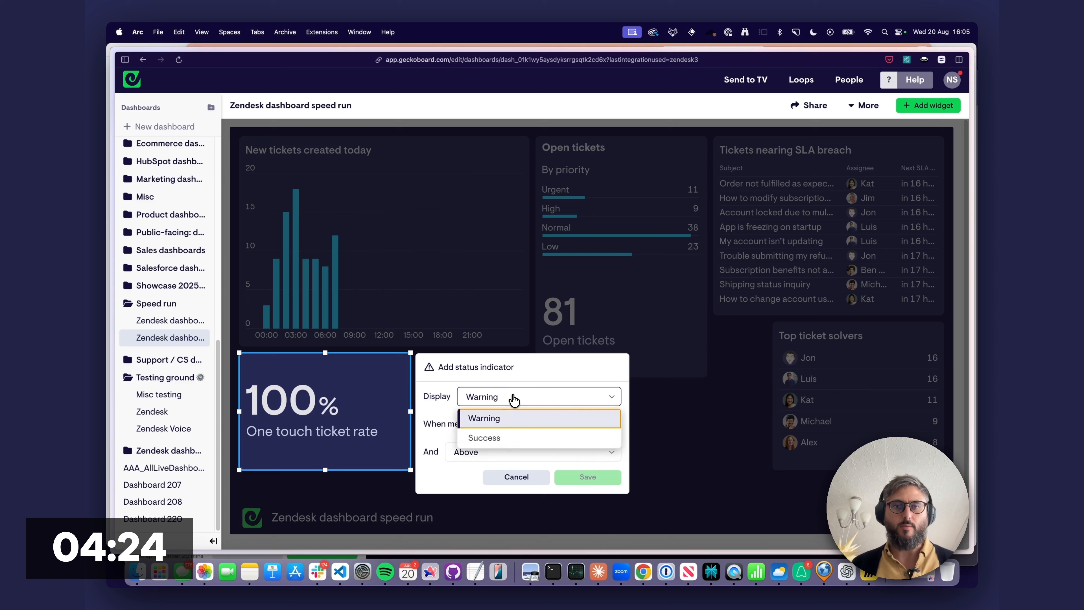
pyautogui.click(507, 440)
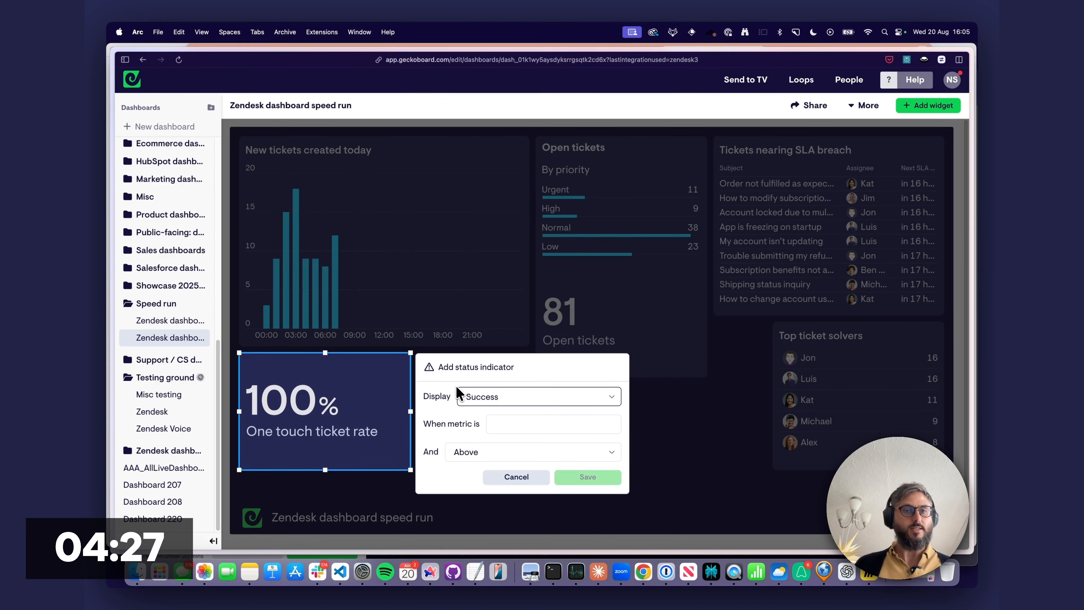
pyautogui.click(510, 425)
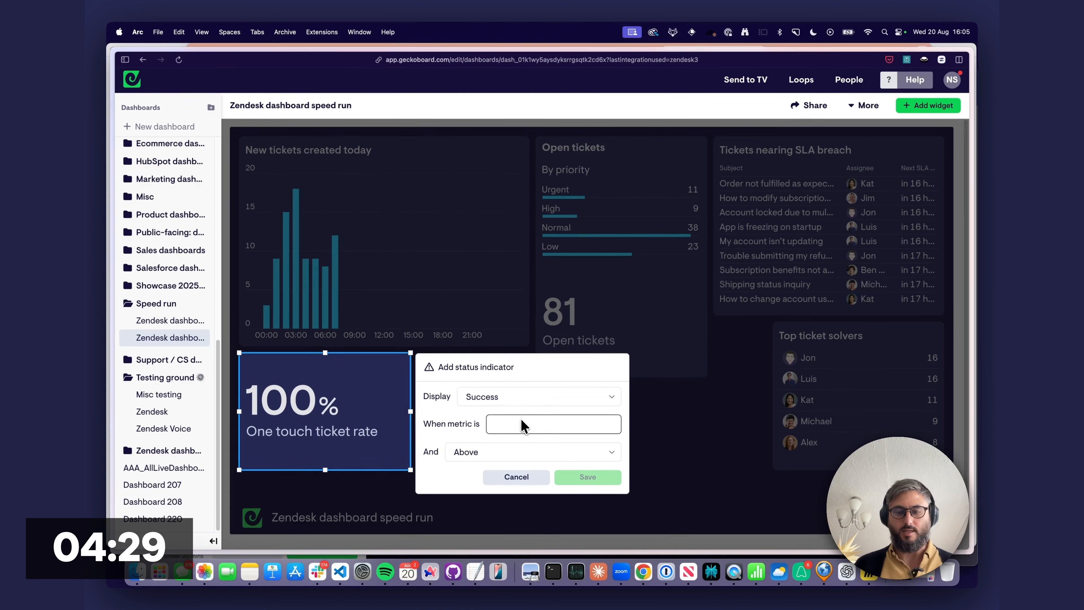
pyautogui.write('80')
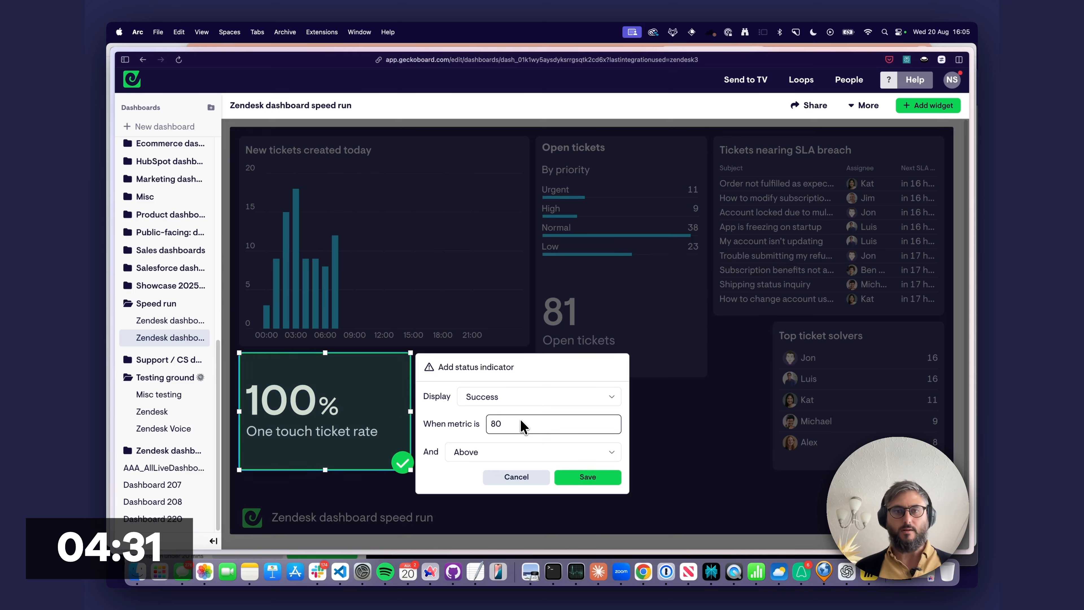
pyautogui.click(562, 477)
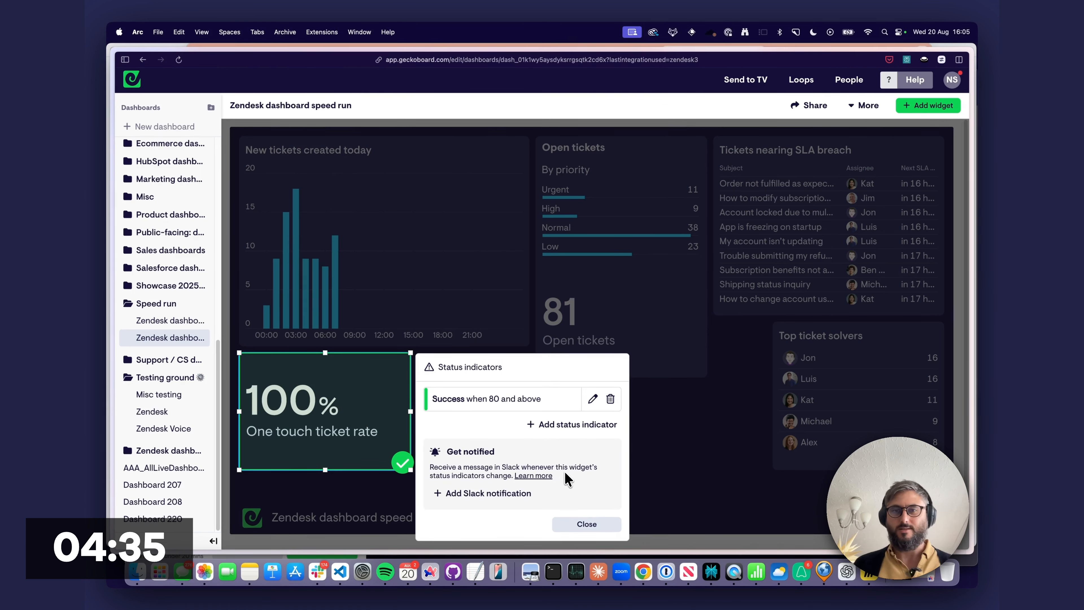
# Add a Warning status indicator to the one touch ticket rate widget for values of 60 and below.
pyautogui.click(560, 424)
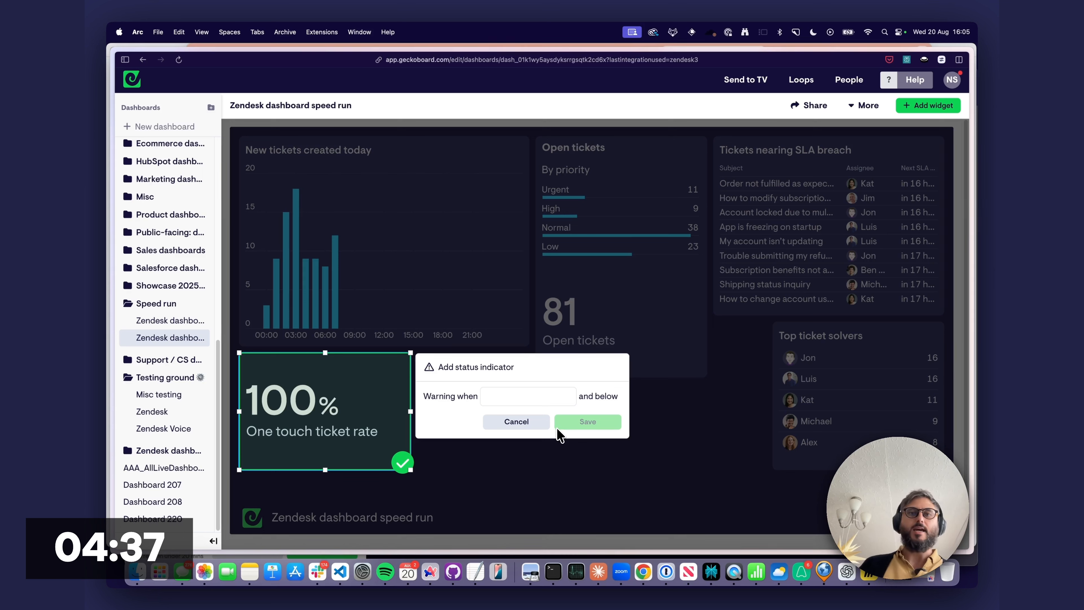
pyautogui.click(526, 394)
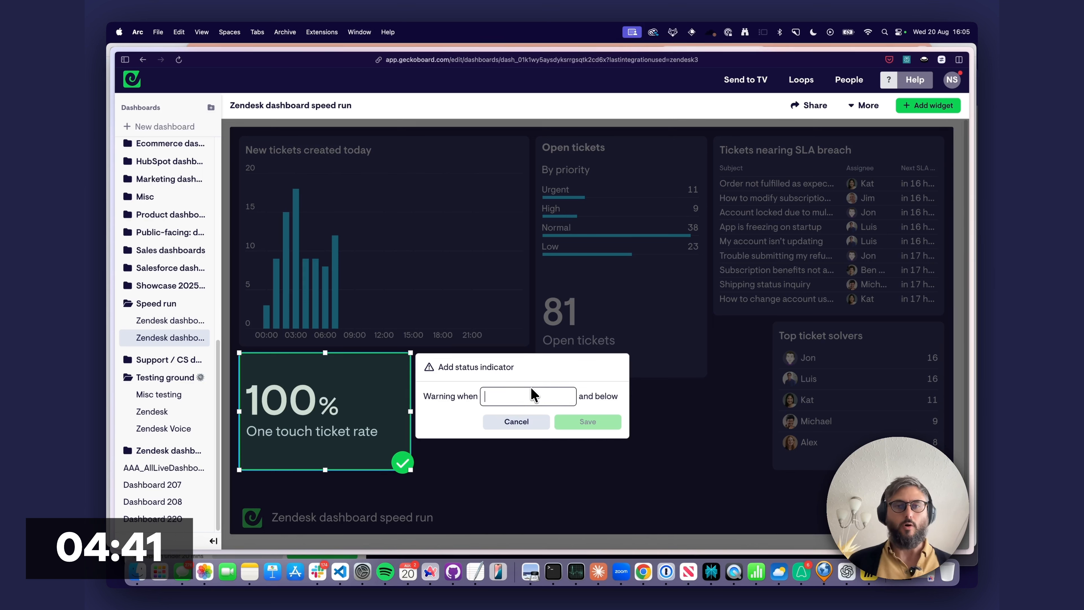
pyautogui.write('0')
pyautogui.press('XF86AudioMute')
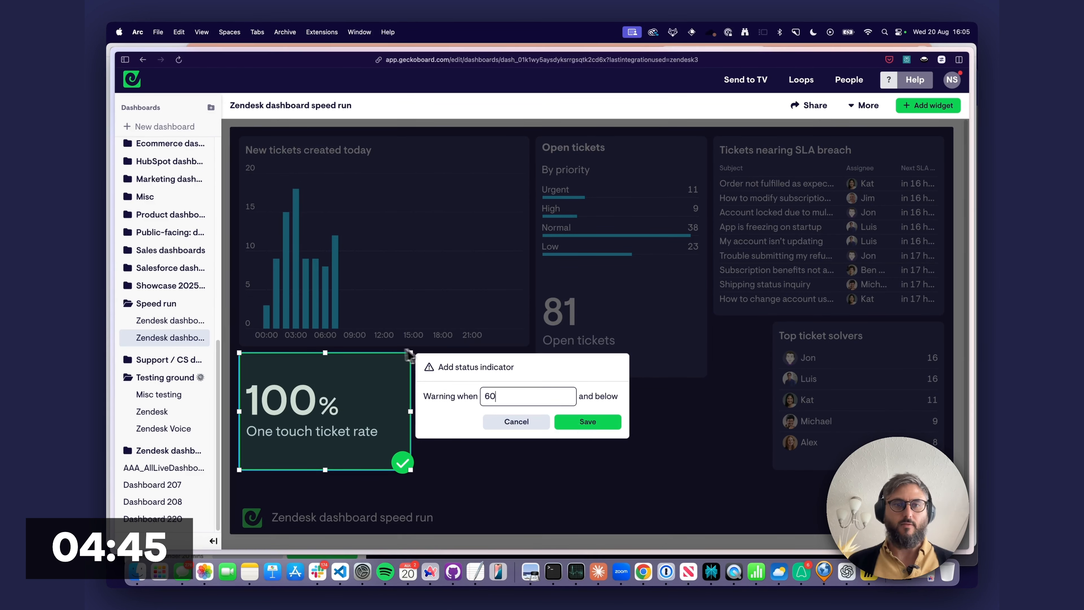
pyautogui.click(585, 423)
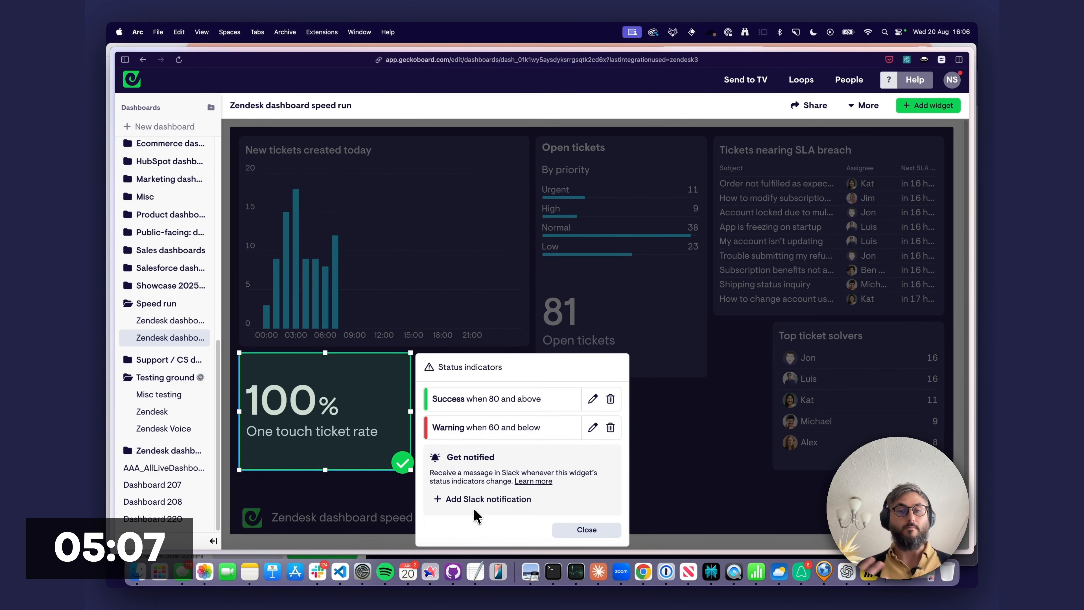
pyautogui.click(586, 530)
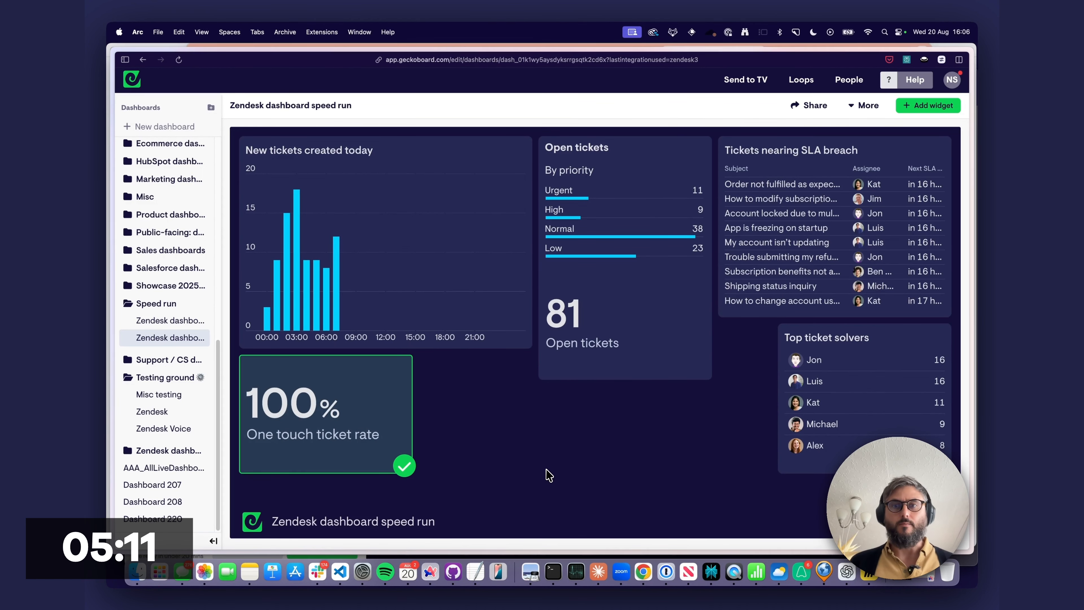
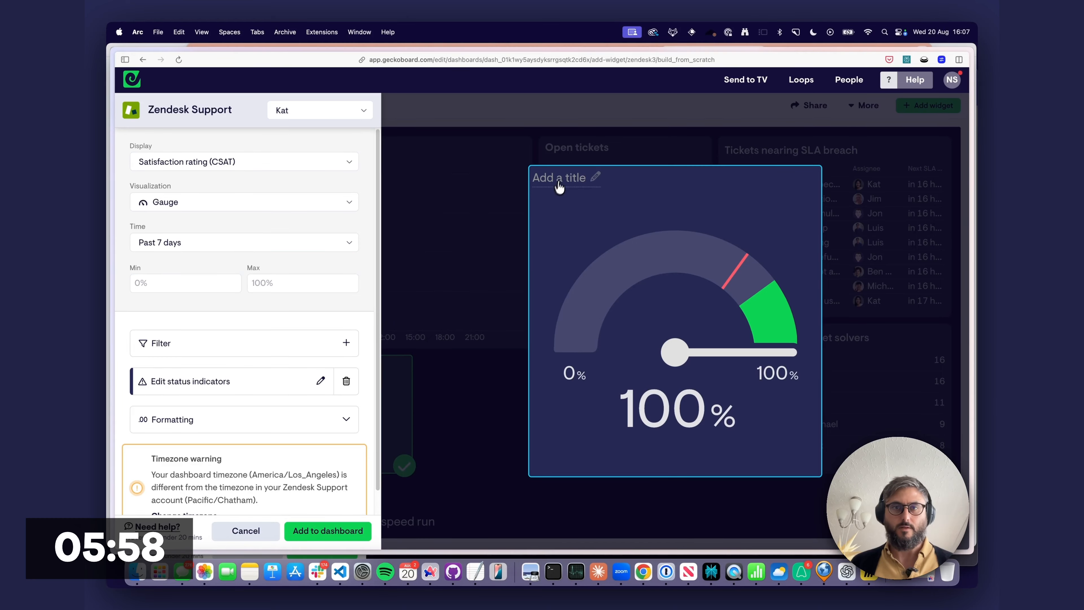
# Title the satisfaction gauge "CSAT" and add it to the dashboard directly beneath the Open tickets widget.
pyautogui.write('CSAT')
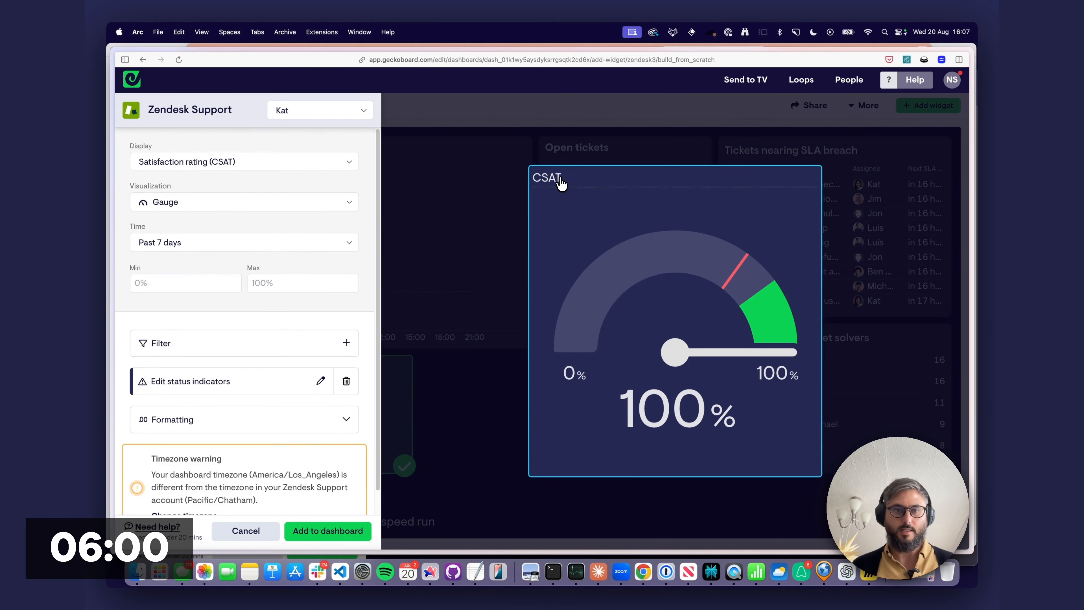
pyautogui.click(338, 532)
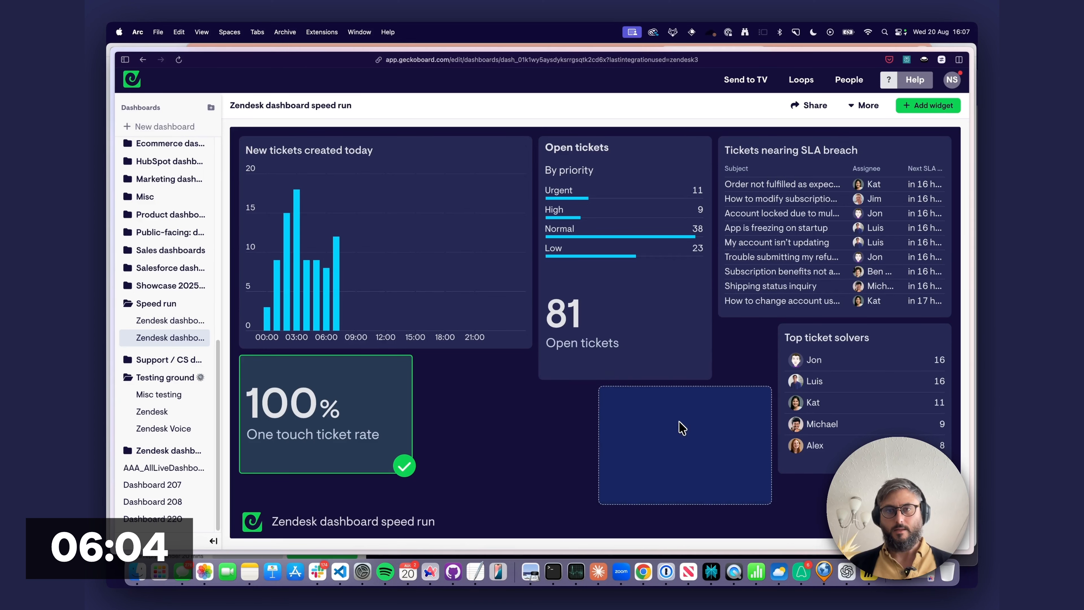
pyautogui.moveTo(731, 433); pyautogui.dragTo(697, 434)
# Enlarge the Top ticket solvers leaderboard to match the SLA breach list's width and the CSAT gauge's bottom edge.
pyautogui.moveTo(777, 397); pyautogui.dragTo(722, 406)
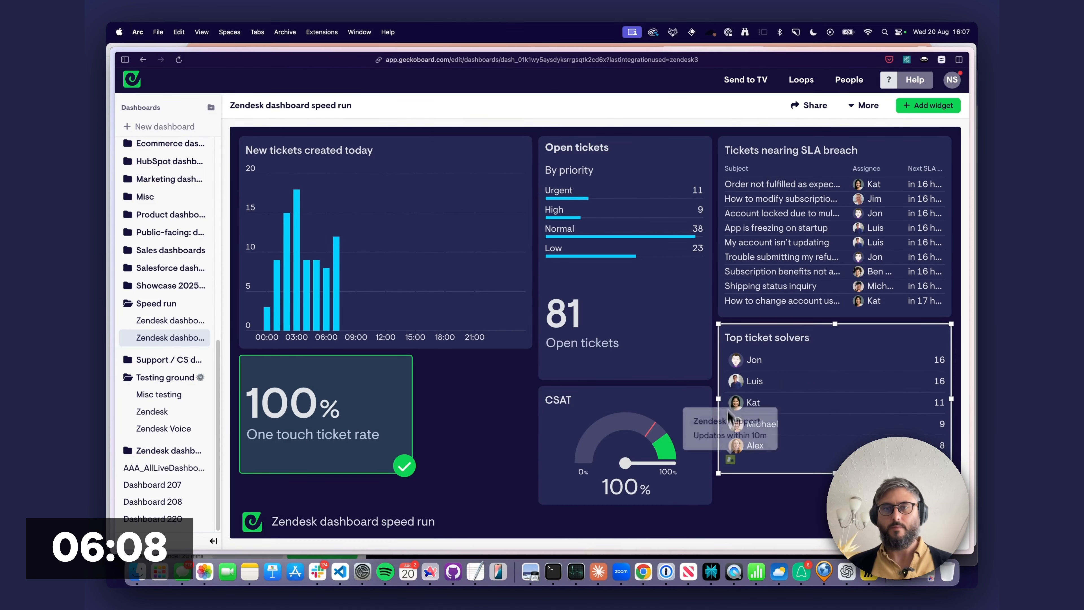
pyautogui.moveTo(719, 473); pyautogui.dragTo(721, 504)
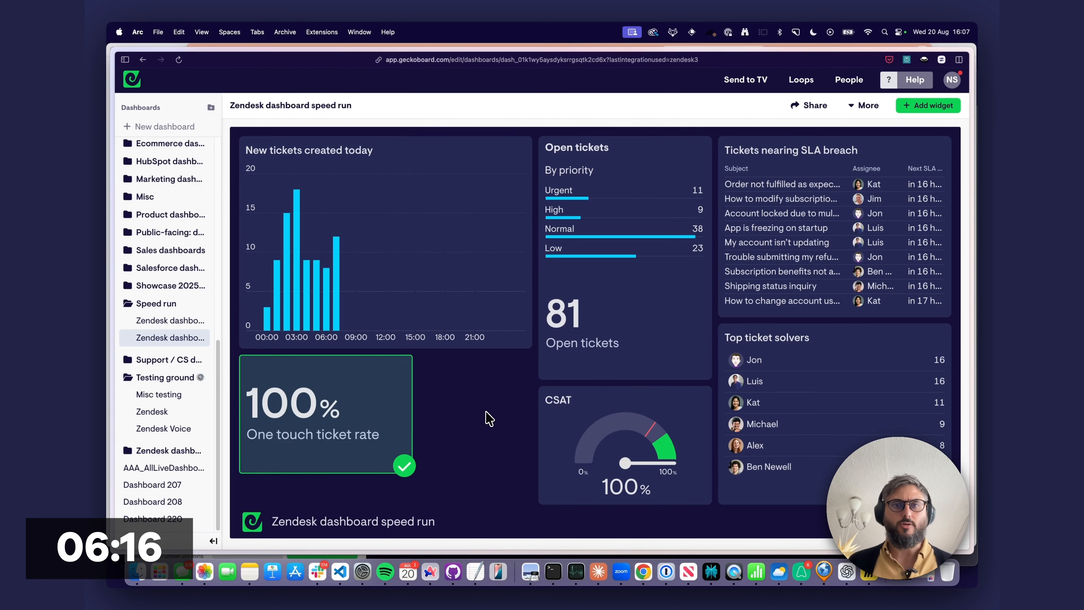
# Start another Zendesk Support widget from scratch.
pyautogui.click(926, 107)
pyautogui.click(256, 257)
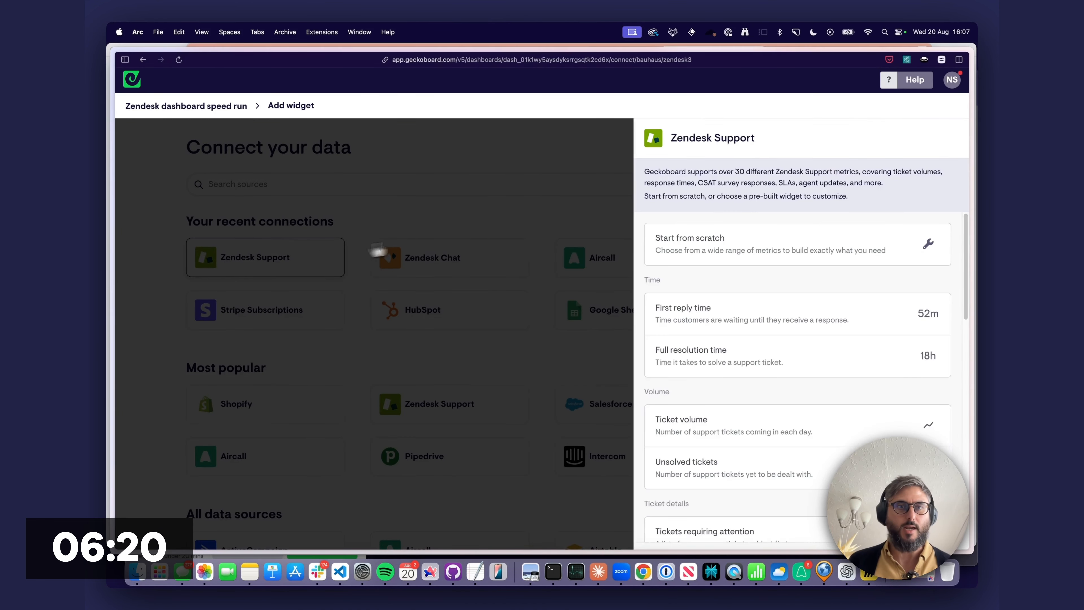
pyautogui.click(721, 232)
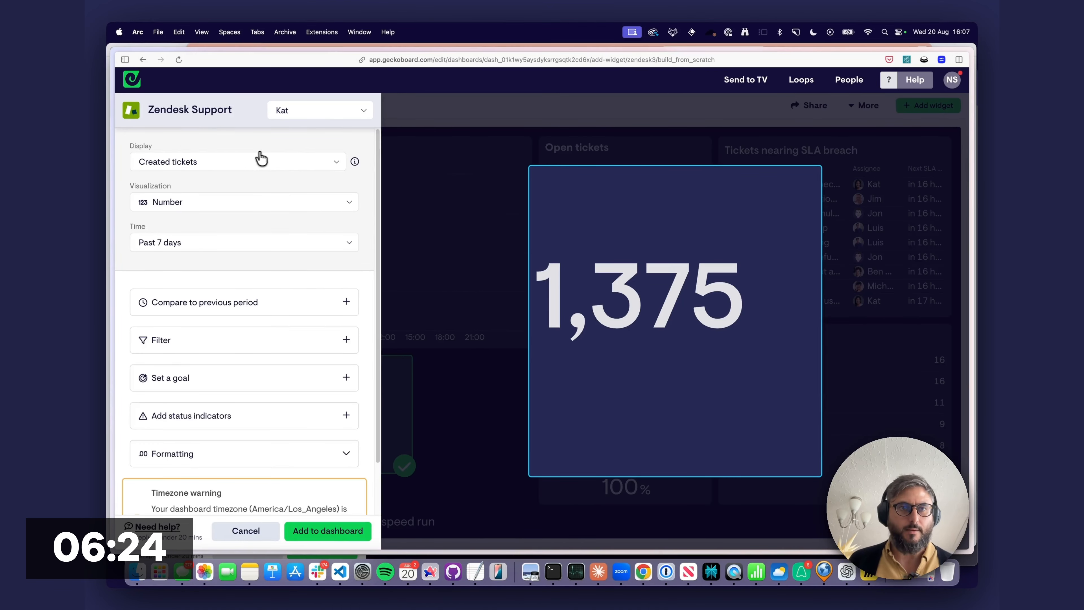
# Look through the voice volume metrics and try Call list as the widget's display.
pyautogui.click(257, 162)
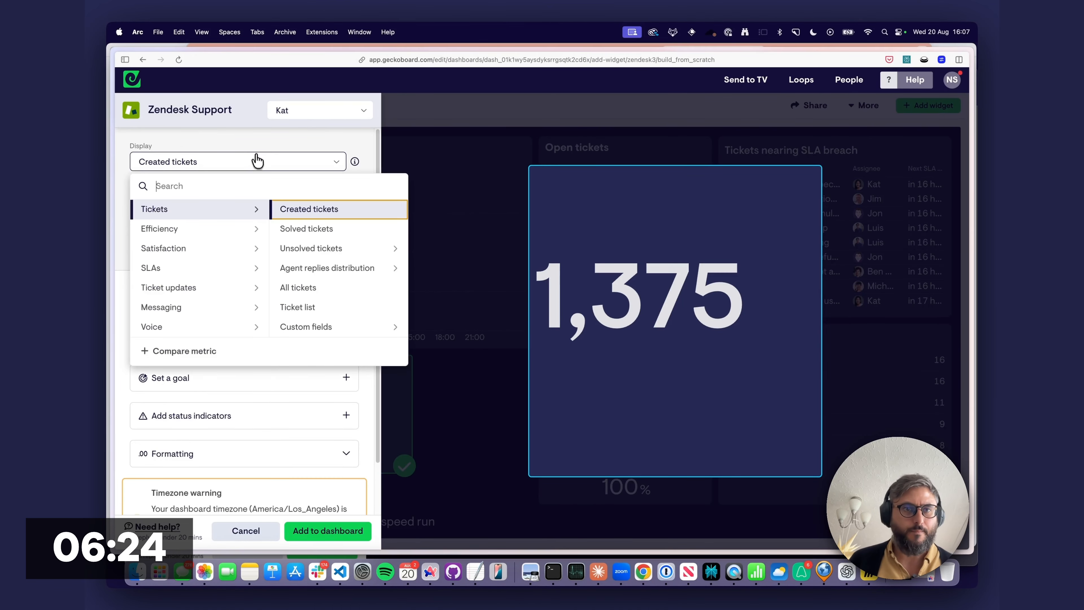
pyautogui.click(170, 327)
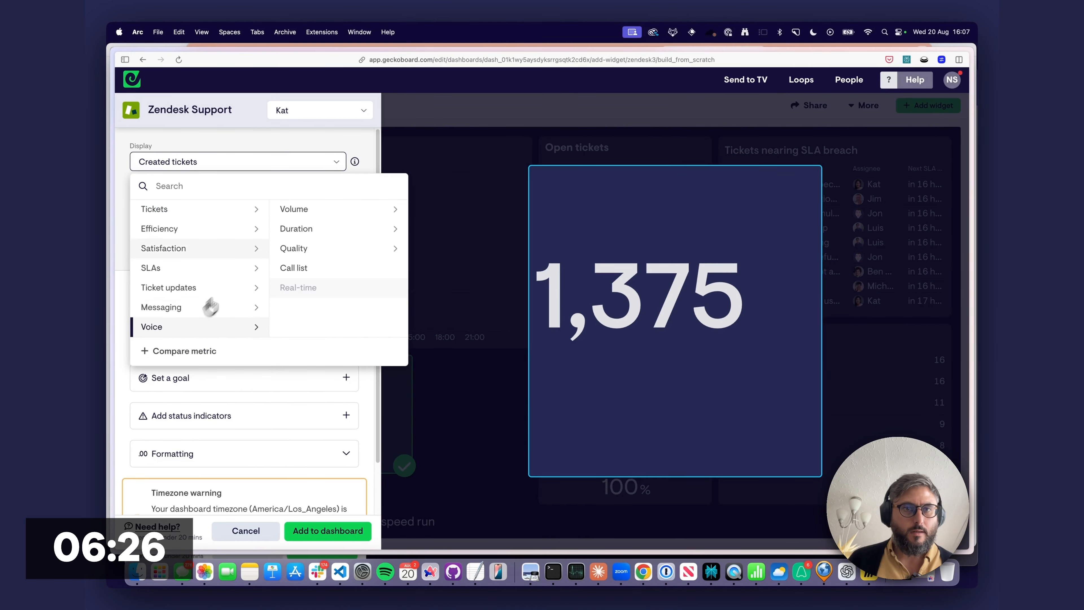
pyautogui.click(325, 210)
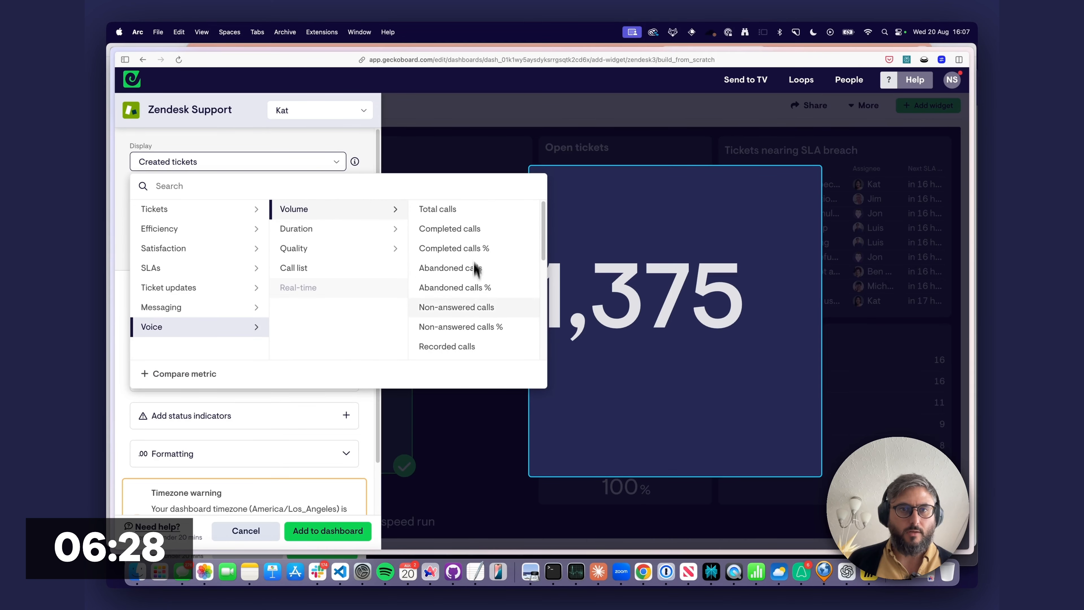
pyautogui.click(334, 268)
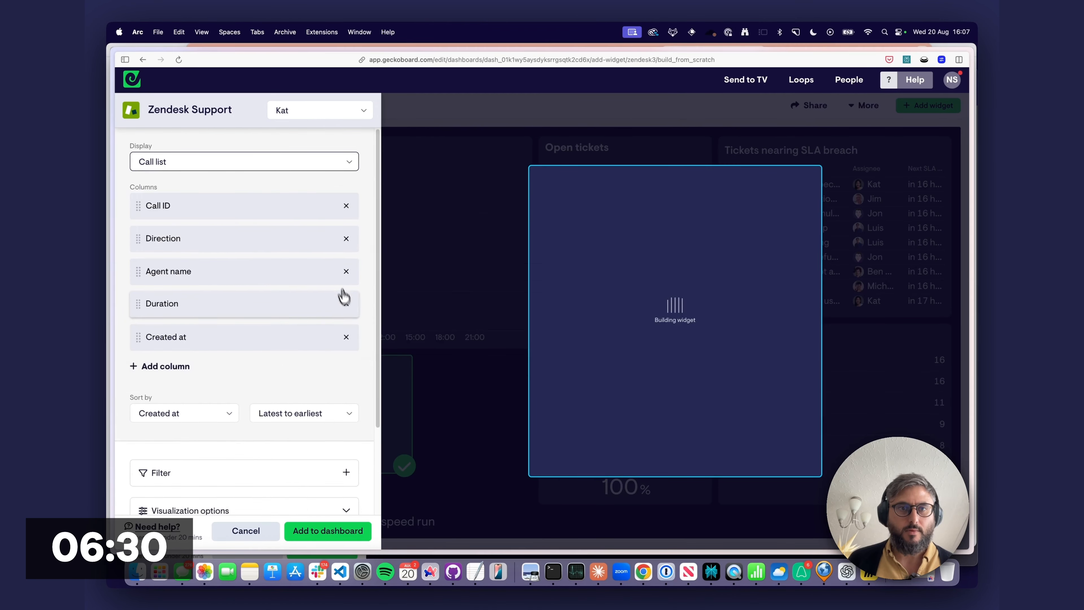
# Search the metrics for "wait" and display the voice Wait time metric, keeping Average as its aggregation.
pyautogui.click(253, 167)
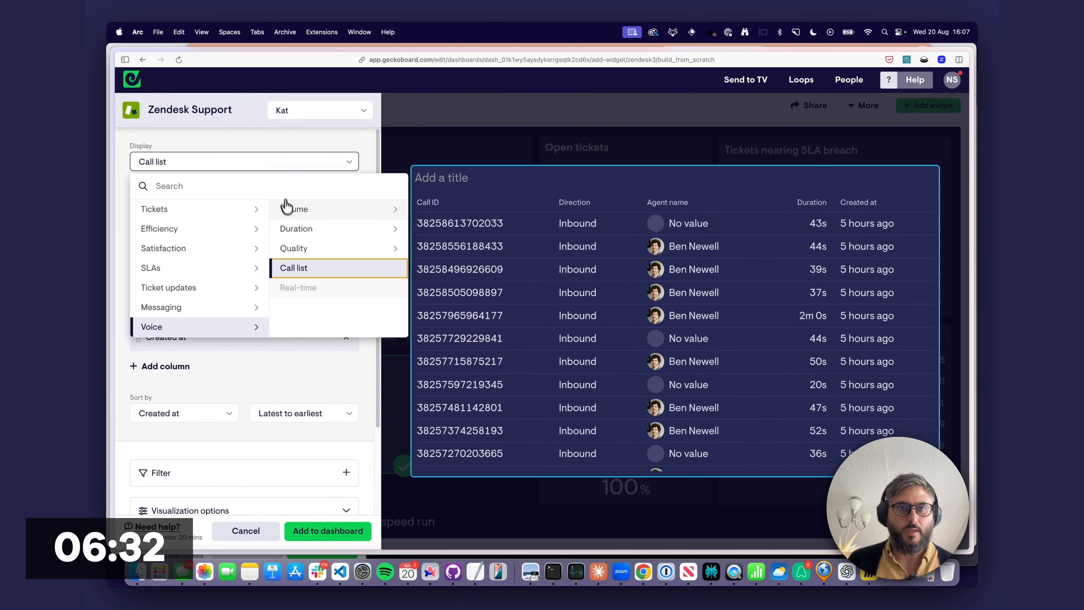
pyautogui.moveTo(291, 220)
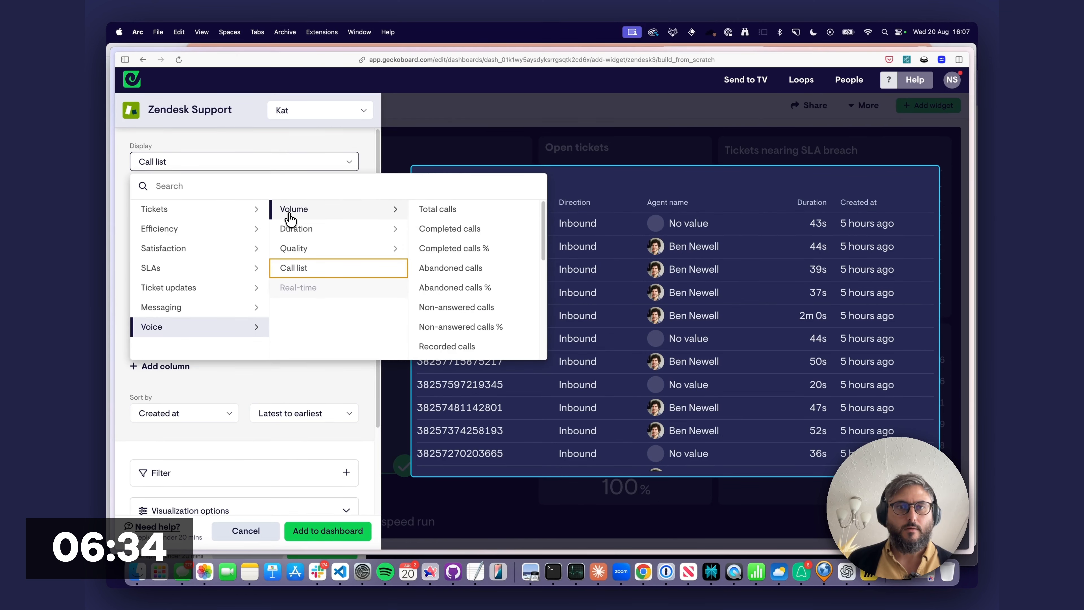
pyautogui.write('wait')
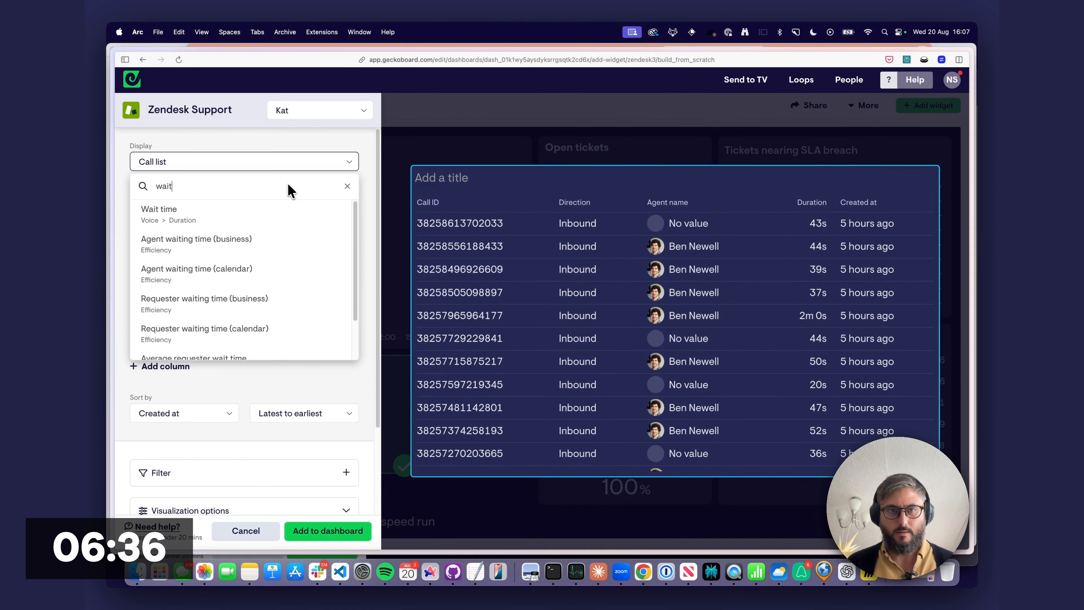
pyautogui.click(225, 209)
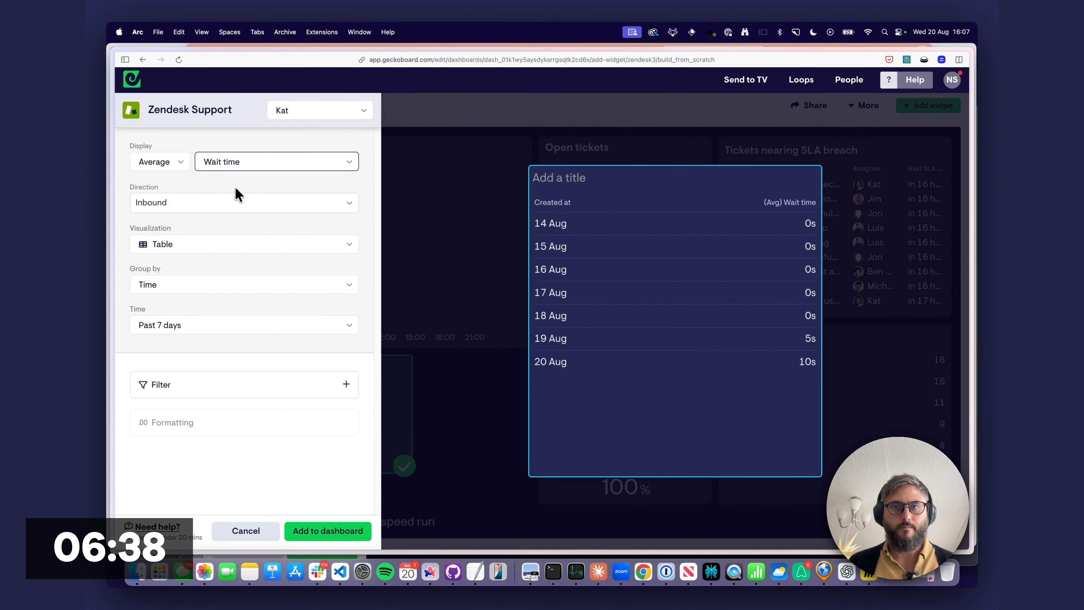
pyautogui.click(164, 163)
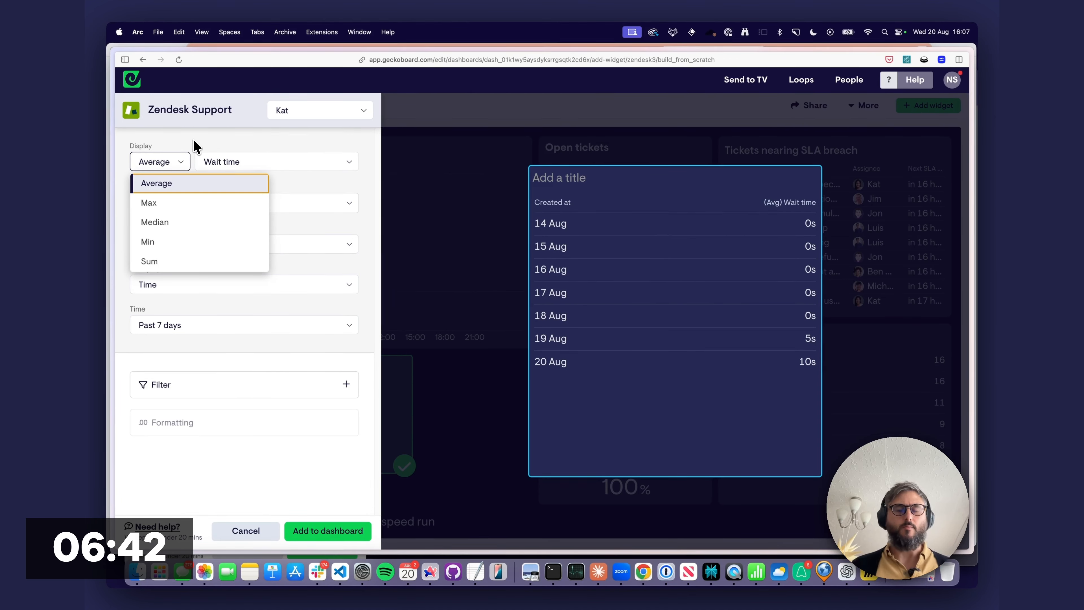
pyautogui.click(273, 154)
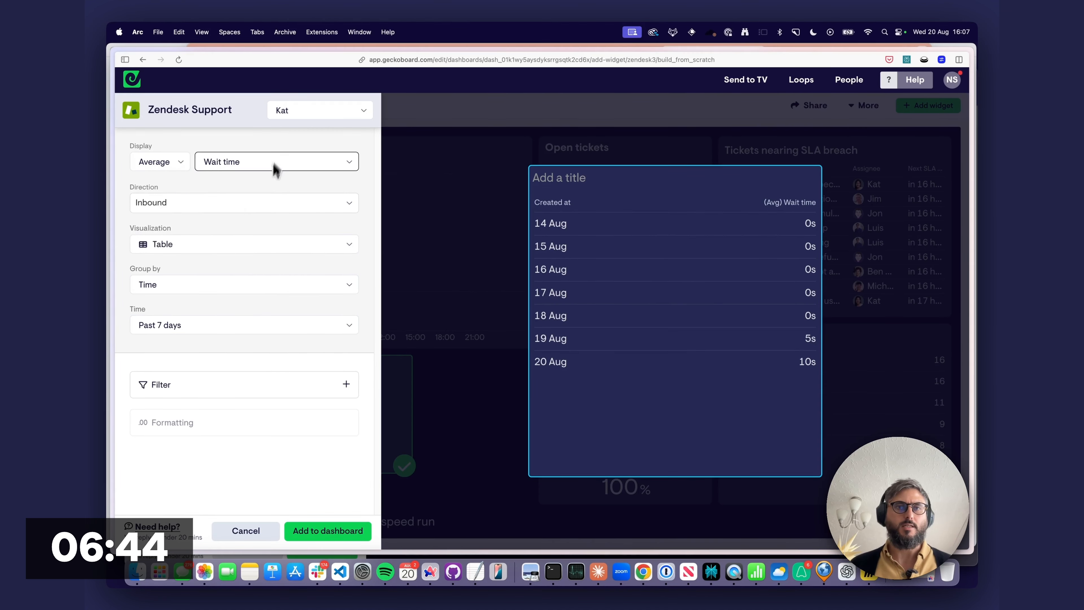
# Keep the wait time direction as Inbound and change the widget's visualization to Number.
pyautogui.click(260, 202)
pyautogui.click(256, 184)
pyautogui.click(232, 244)
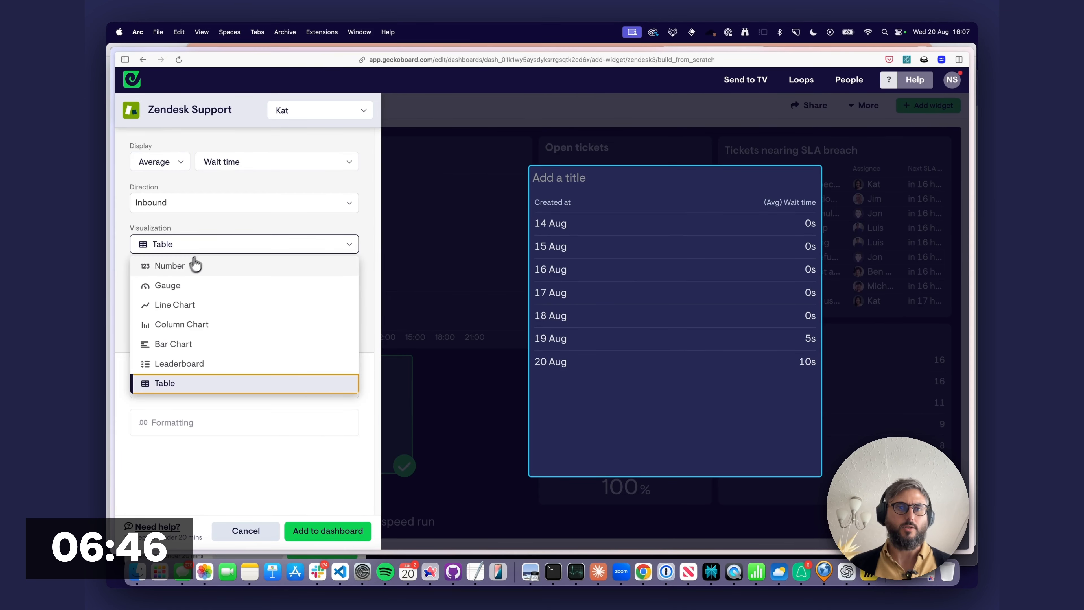
pyautogui.click(187, 263)
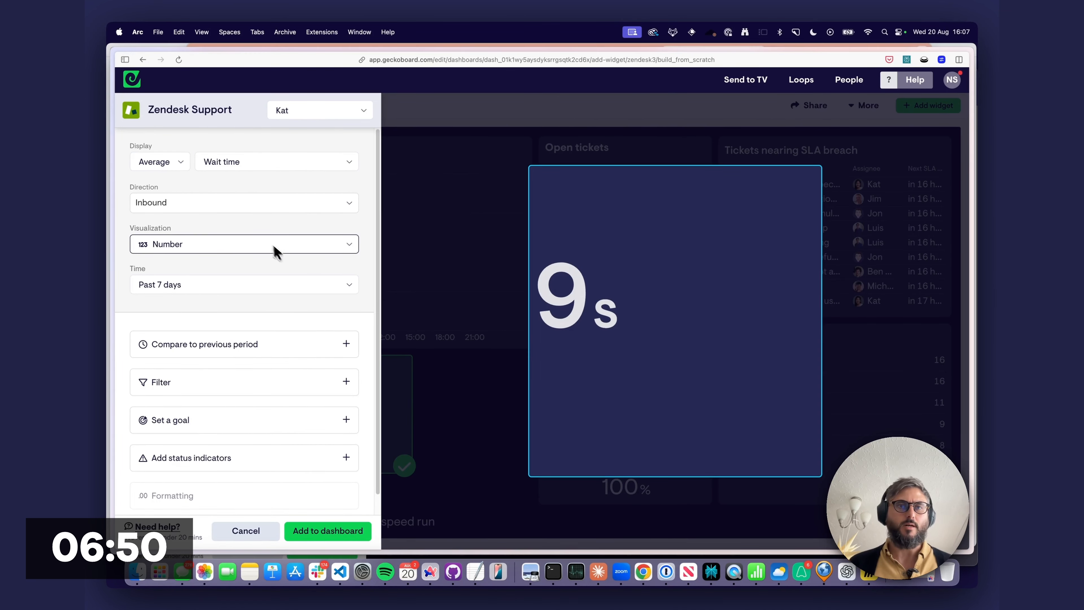
# Try Max, Min and Sum as the wait time's aggregation and return it to Average.
pyautogui.click(151, 167)
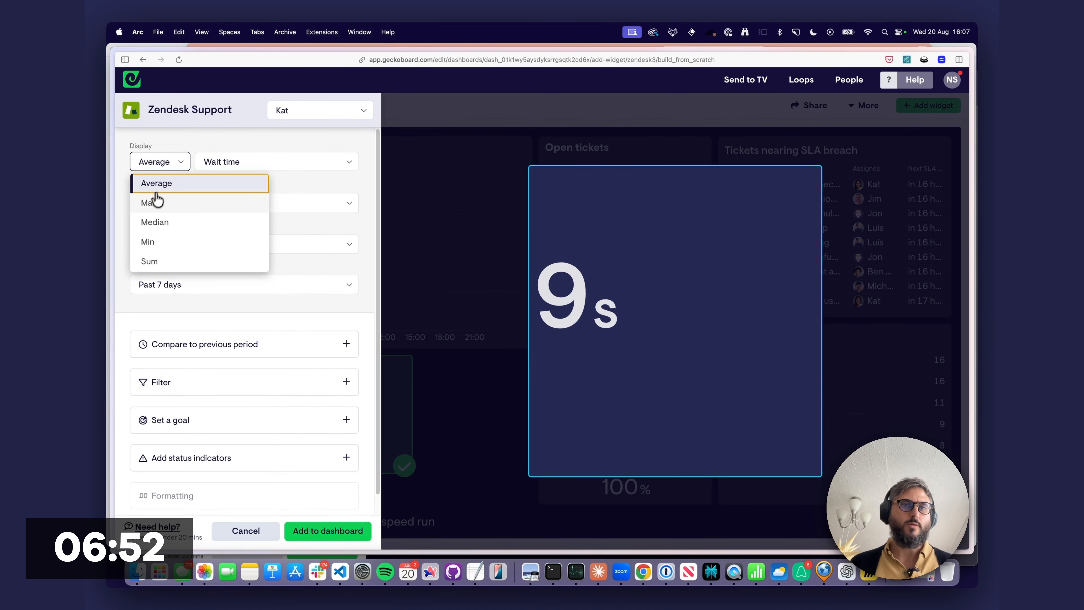
pyautogui.click(168, 207)
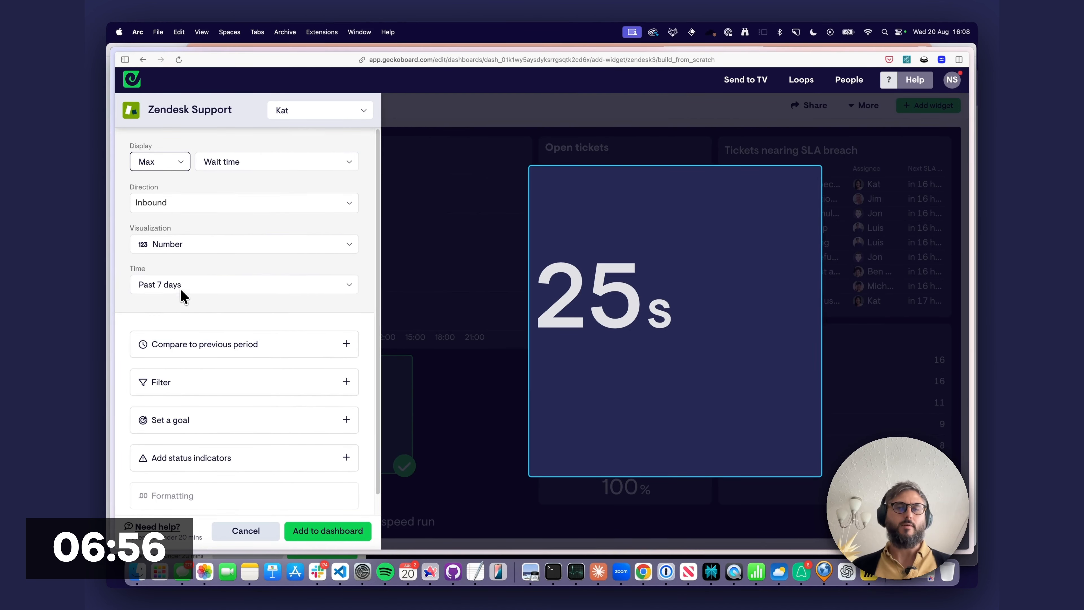
pyautogui.click(148, 160)
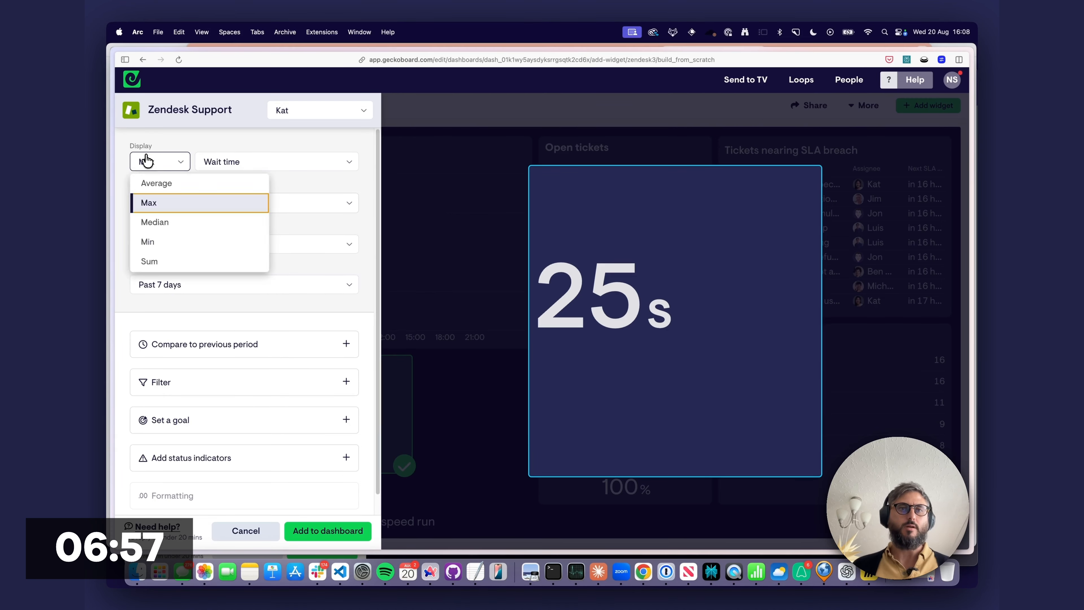
pyautogui.click(161, 243)
pyautogui.click(161, 167)
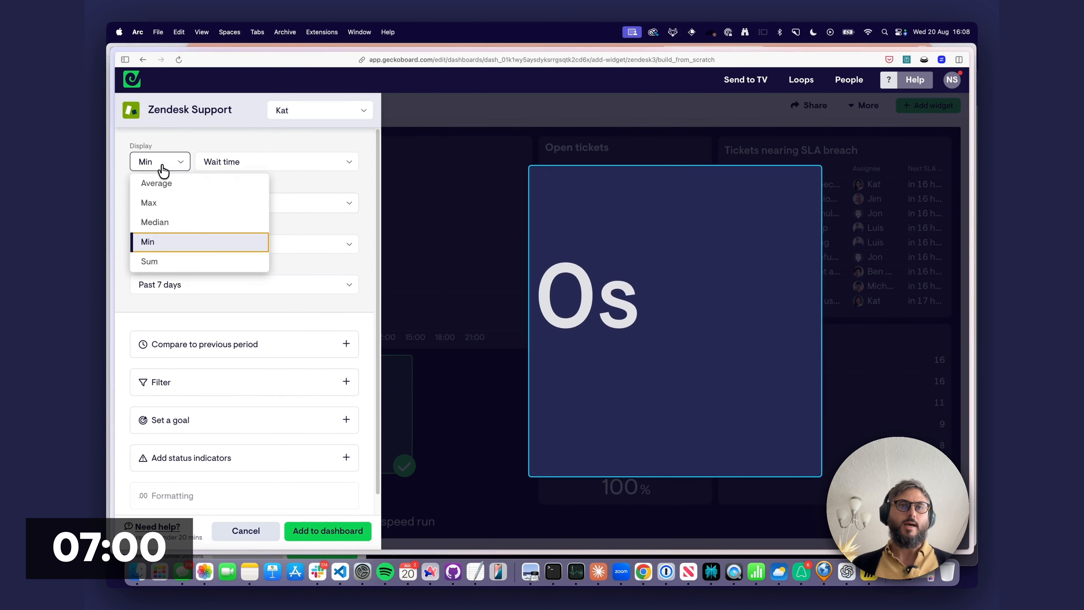
pyautogui.click(164, 265)
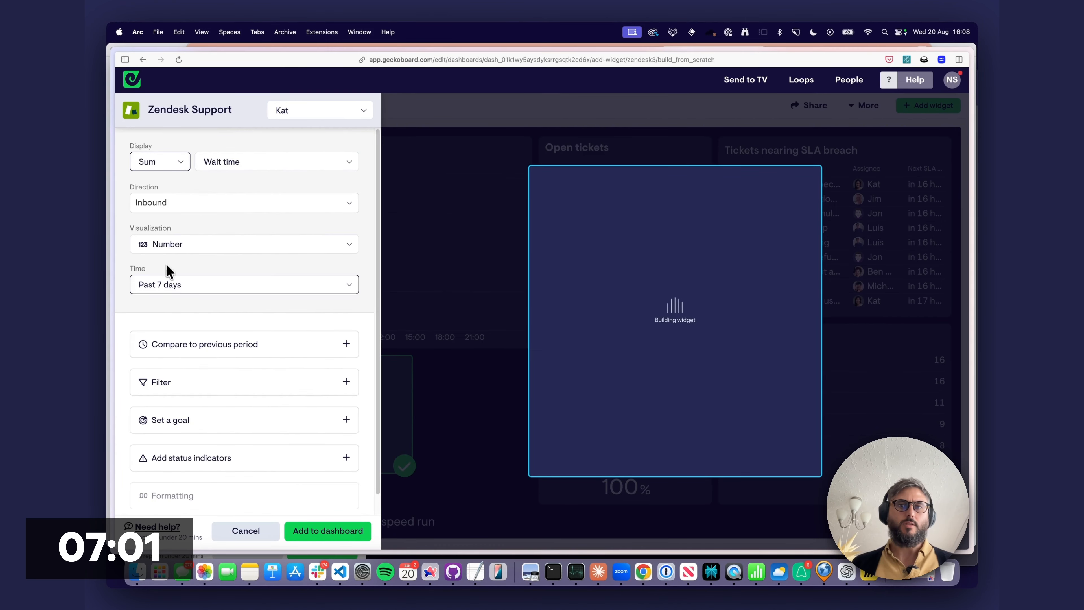
pyautogui.click(159, 165)
pyautogui.click(160, 182)
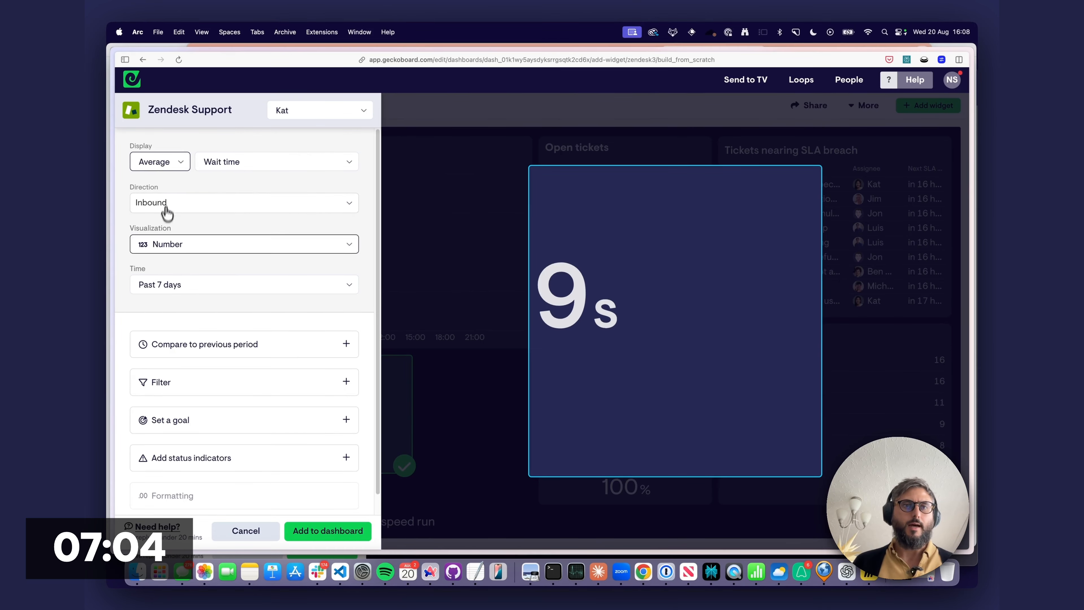
# Look through the Call and Agent fields available for filtering the wait time widget and cancel the filter.
pyautogui.click(344, 382)
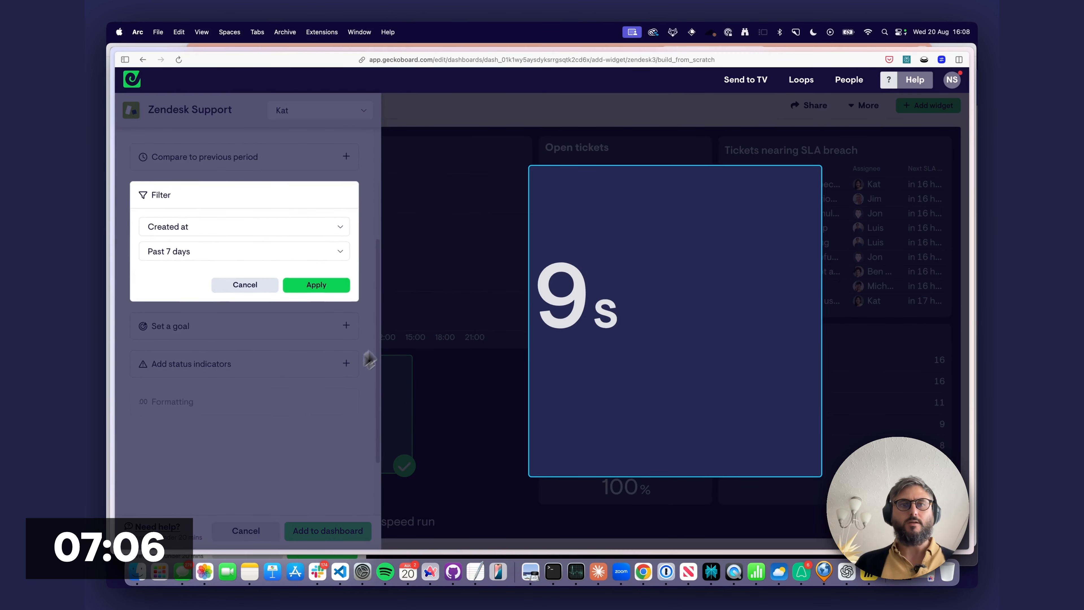
pyautogui.click(279, 234)
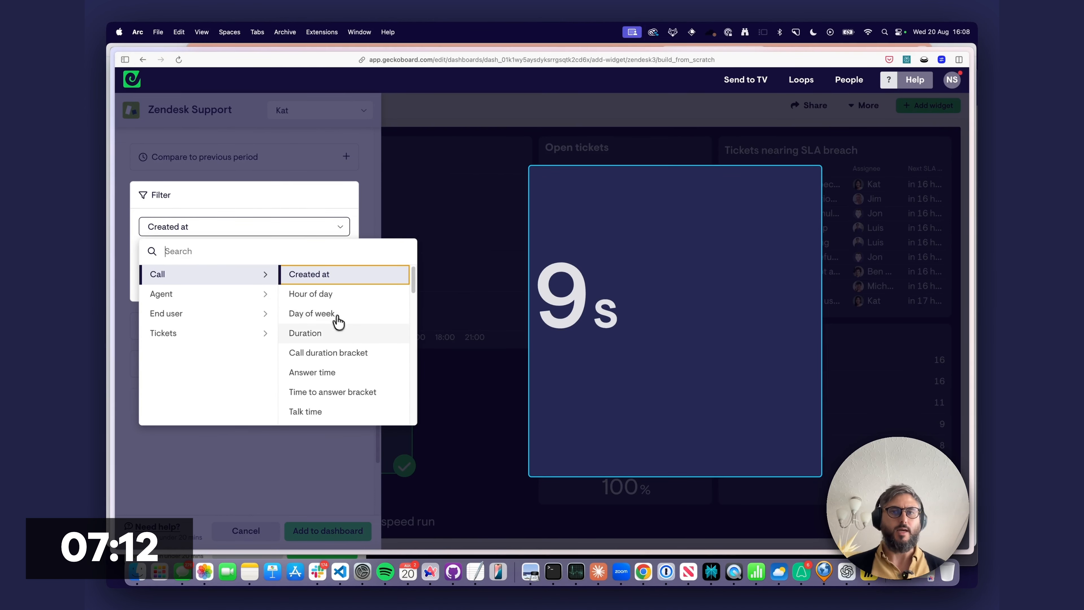
pyautogui.scroll(-3, 346, 332)
pyautogui.scroll(-10, 345, 332)
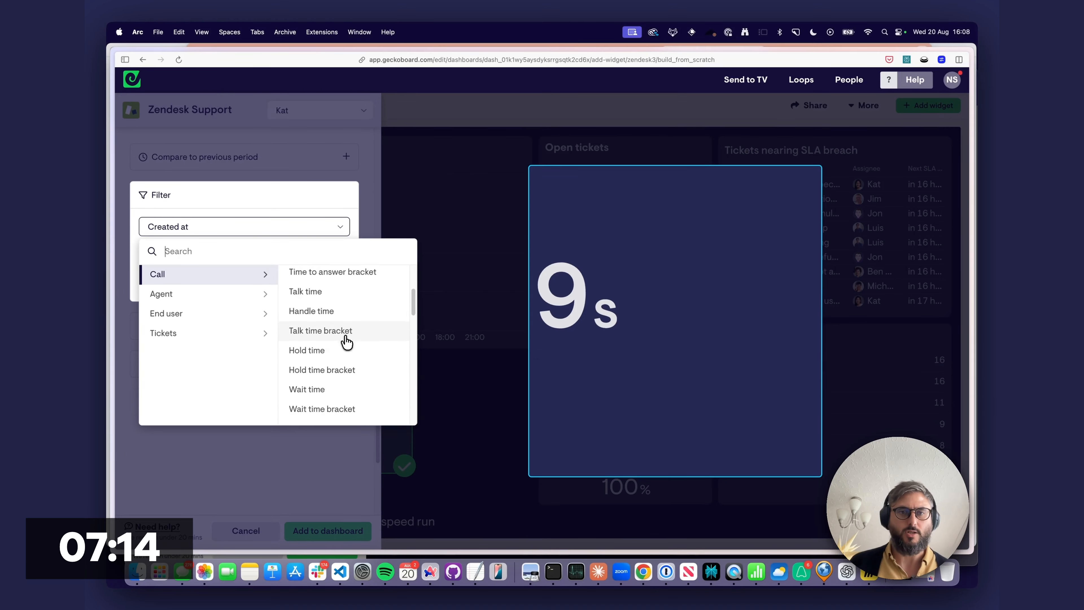
pyautogui.scroll(-3, 346, 356)
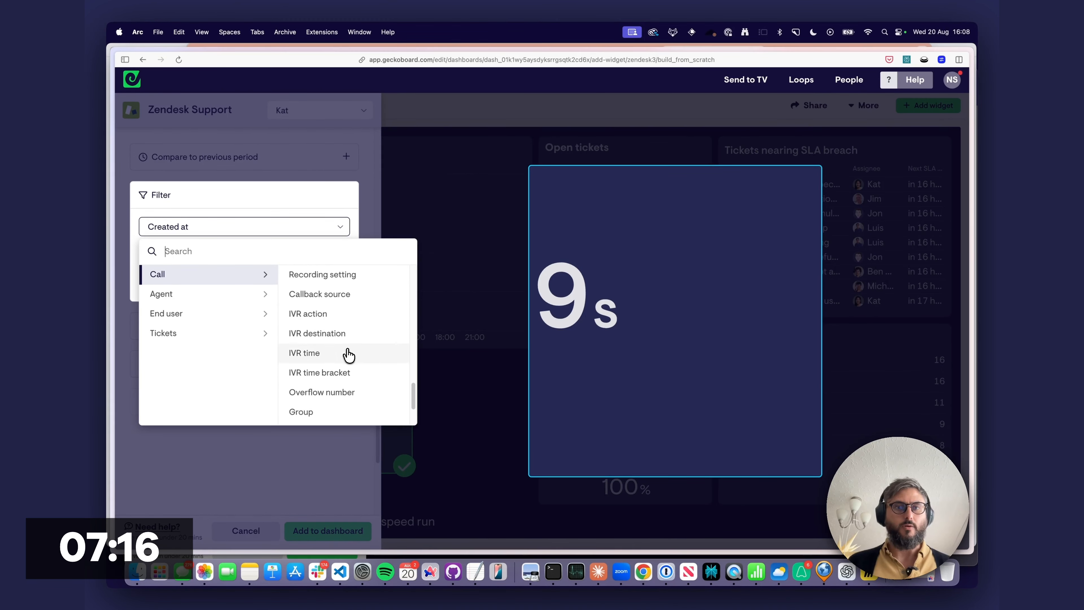
pyautogui.scroll(15, 346, 353)
pyautogui.click(257, 295)
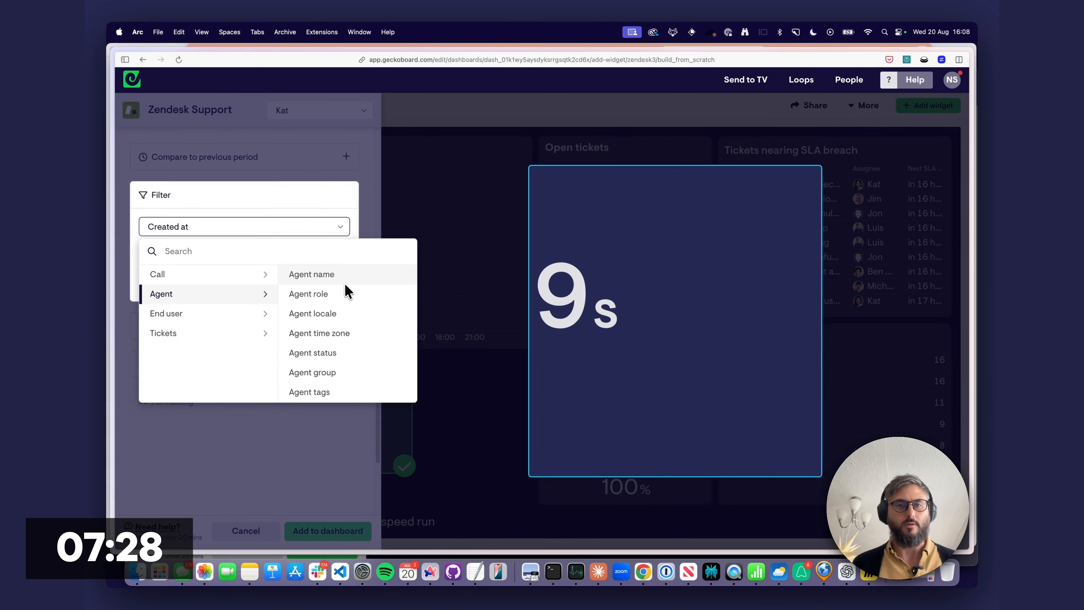
pyautogui.click(264, 227)
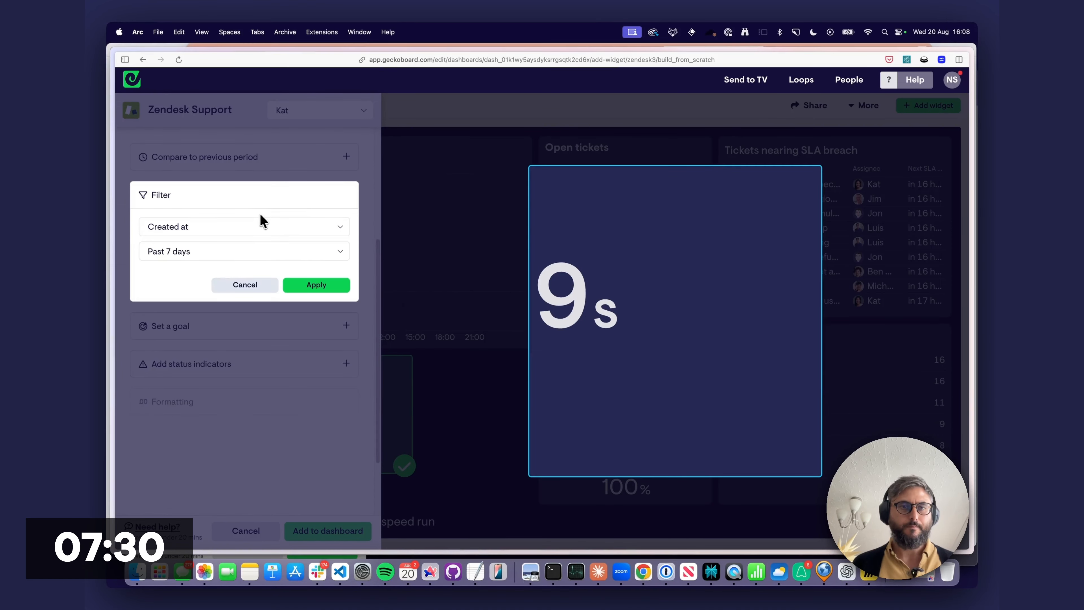
pyautogui.click(256, 288)
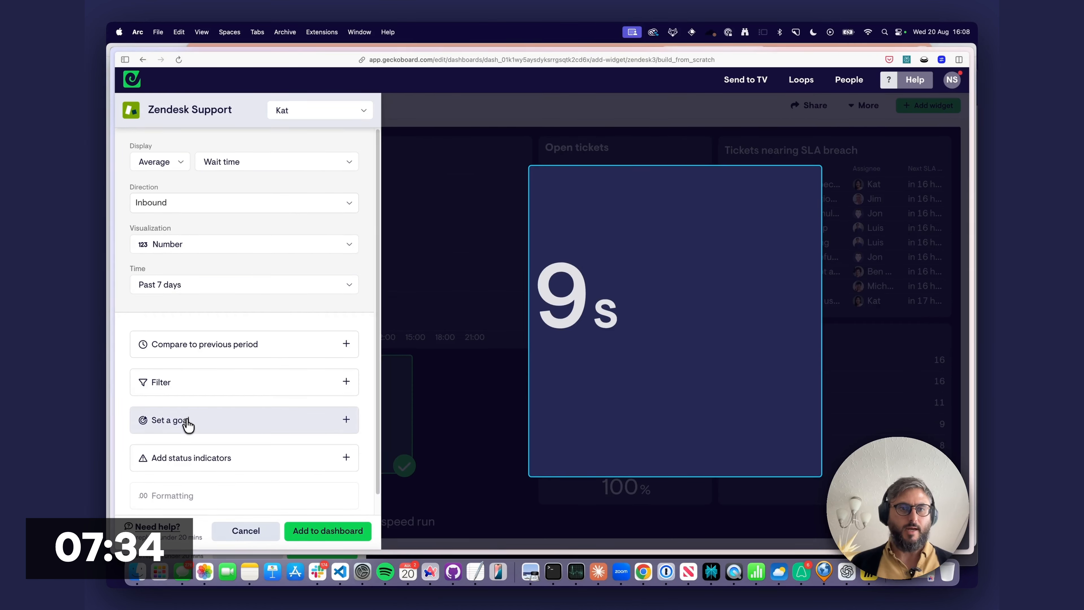
# Add a Warning status indicator for a wait time of 5 seconds and above.
pyautogui.click(155, 460)
pyautogui.click(257, 254)
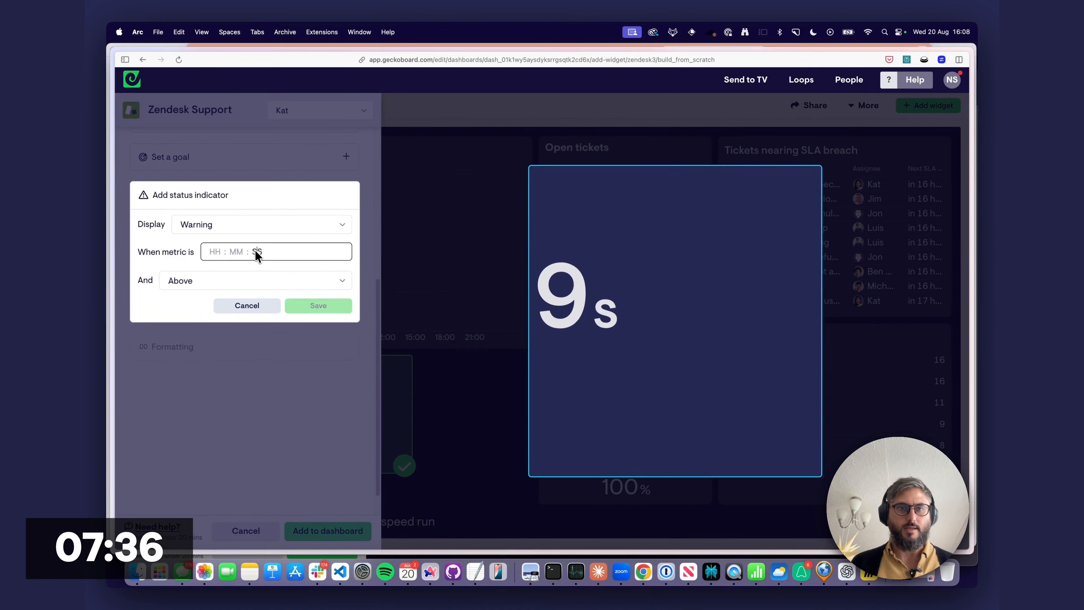
pyautogui.write('000005')
pyautogui.click(307, 305)
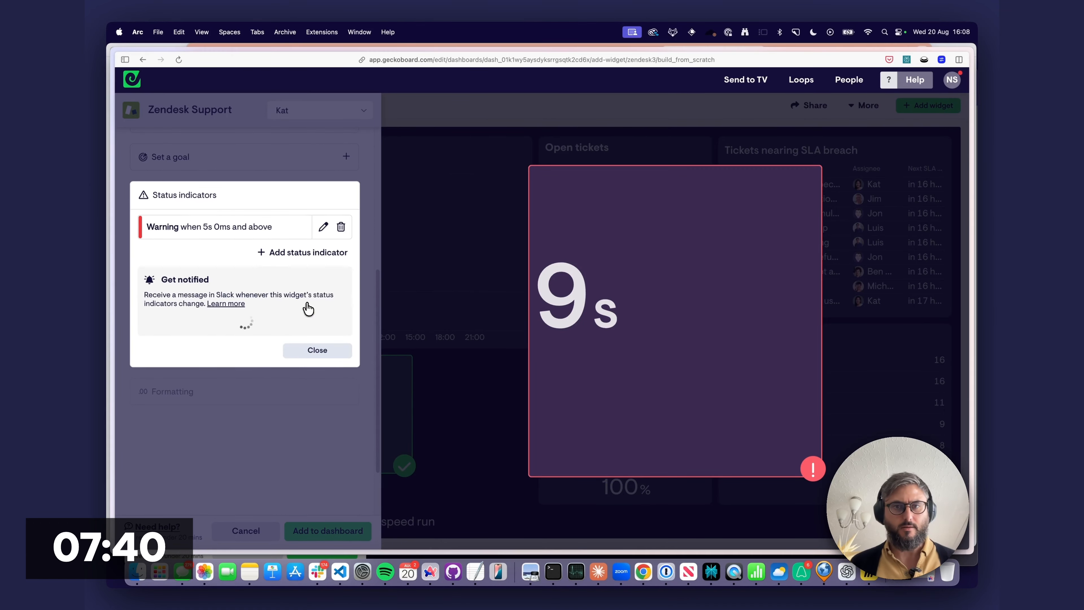
pyautogui.click(315, 351)
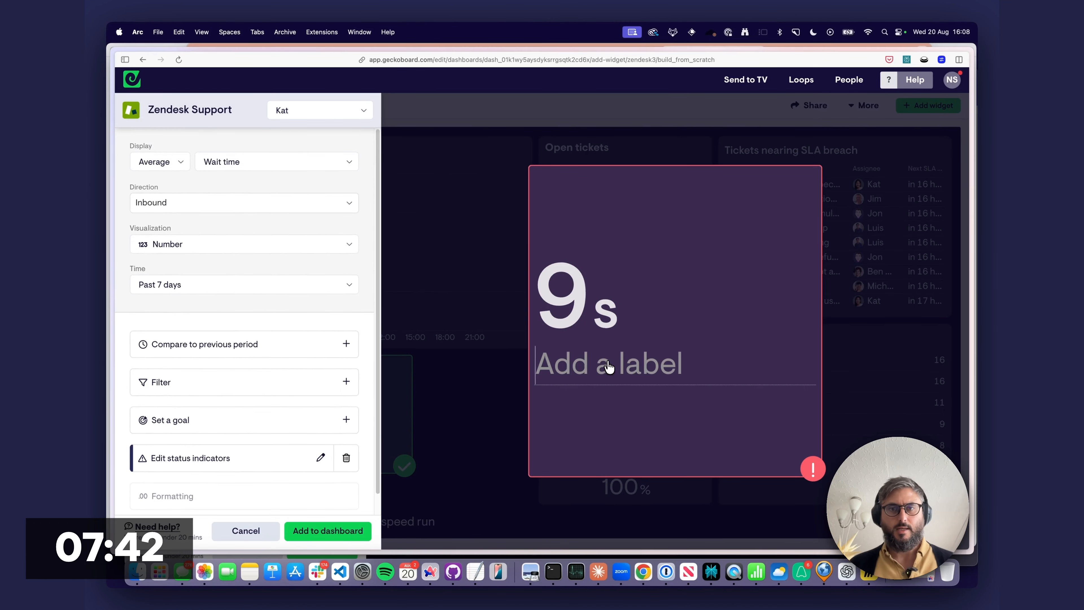
# Label the widget "Wait time" with a phone emoji and add it to the dashboard.
pyautogui.write('Wait time')
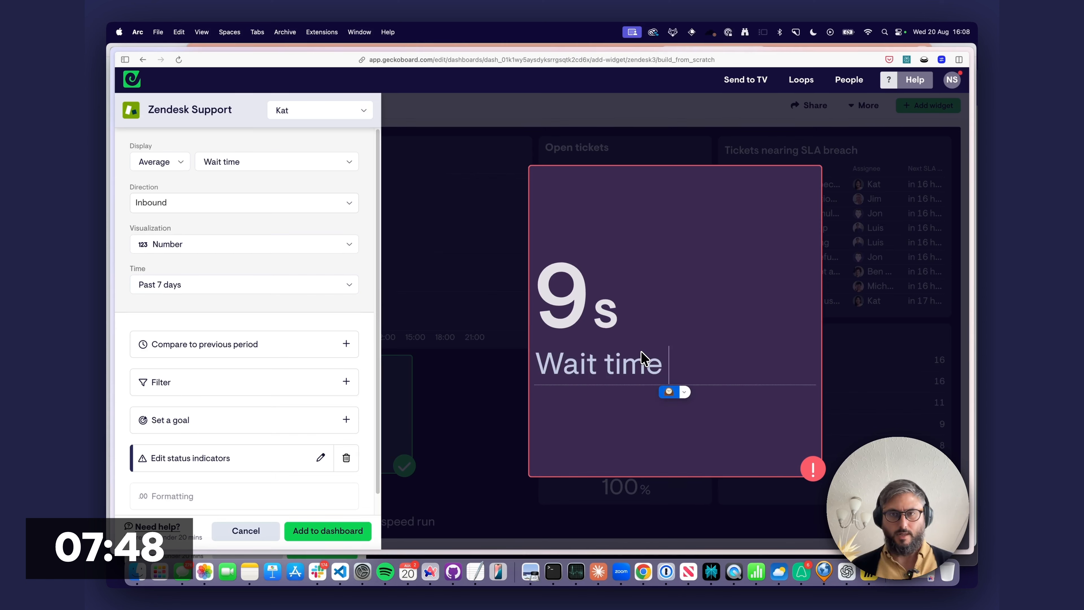
pyautogui.click(328, 530)
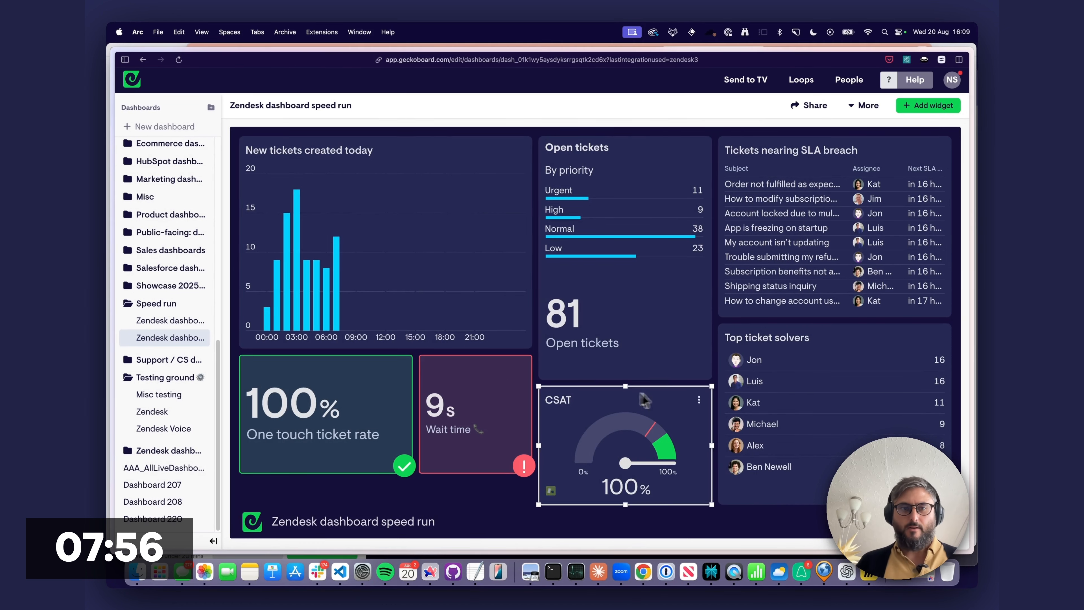
# Extend the One touch ticket rate and Wait time widgets down to the CSAT gauge's bottom edge.
pyautogui.moveTo(326, 473); pyautogui.dragTo(329, 504)
pyautogui.moveTo(475, 473); pyautogui.dragTo(475, 501)
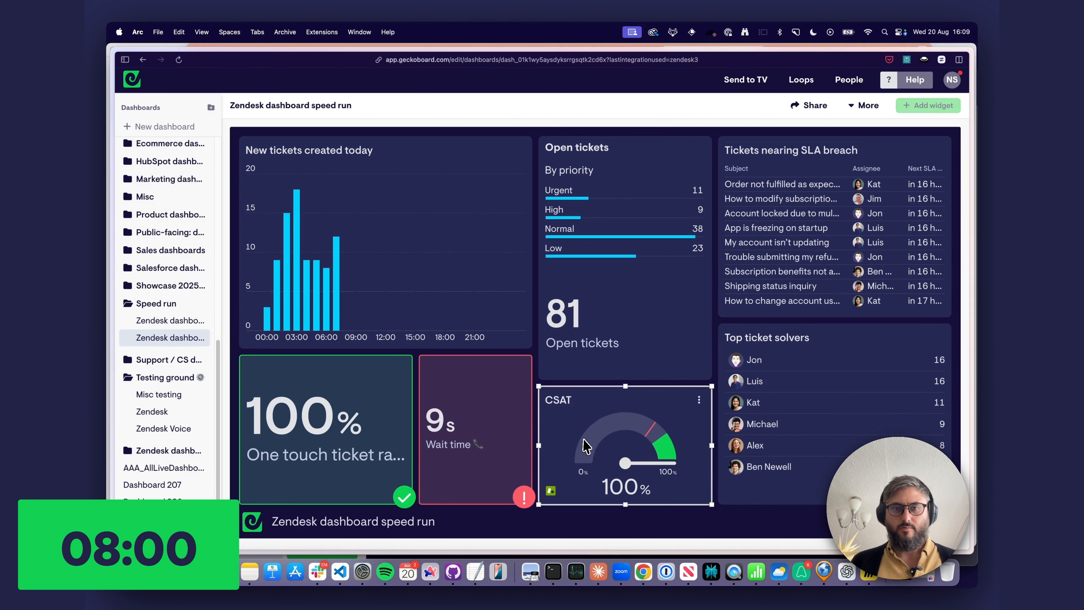
# View the other Zendesk dashboard in the Speed run folder and return to the newly built one.
pyautogui.click(153, 325)
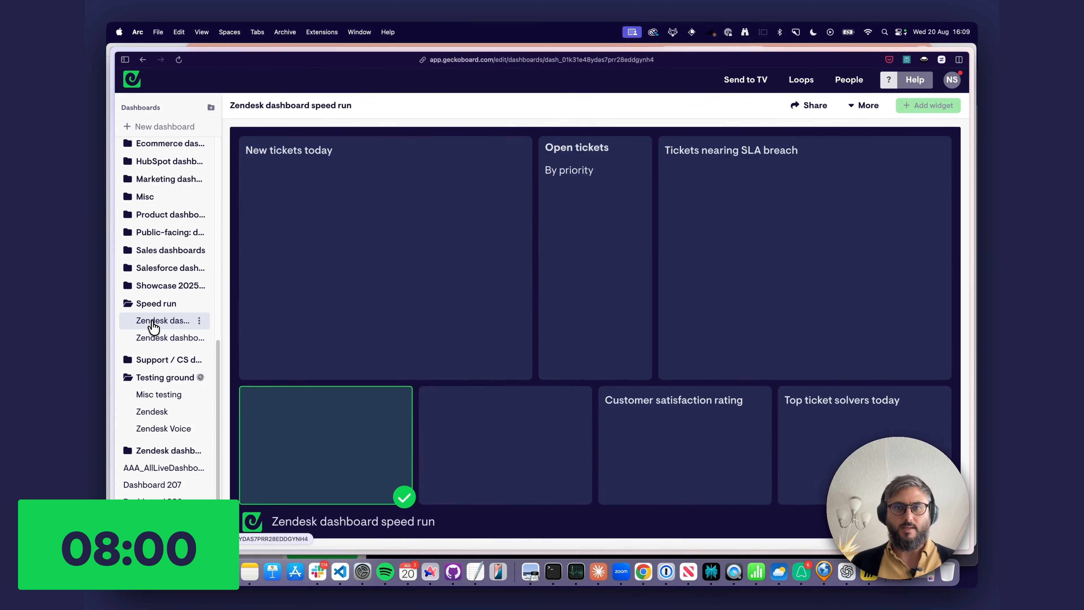
pyautogui.click(152, 338)
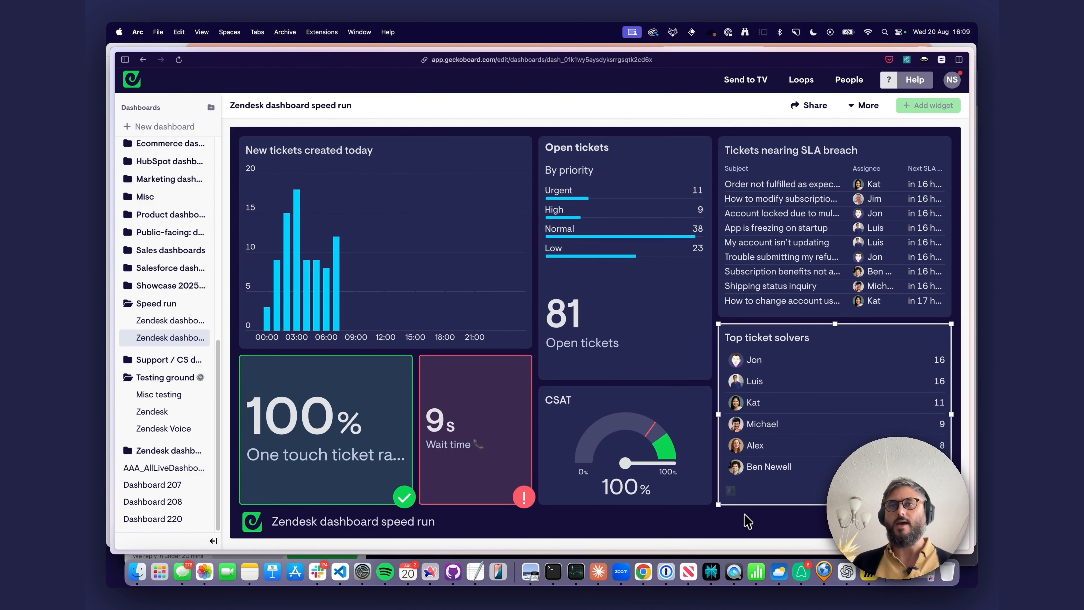
# Examine the connected TV screens with their selectable dashboards and the loop creation dialog, closing both.
pyautogui.click(745, 80)
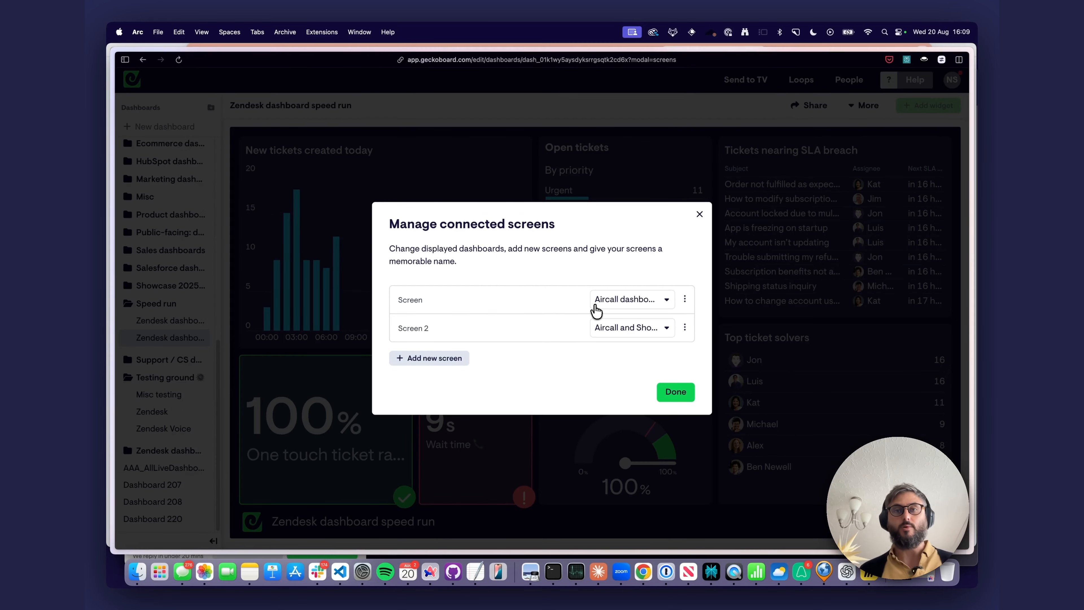
pyautogui.click(607, 305)
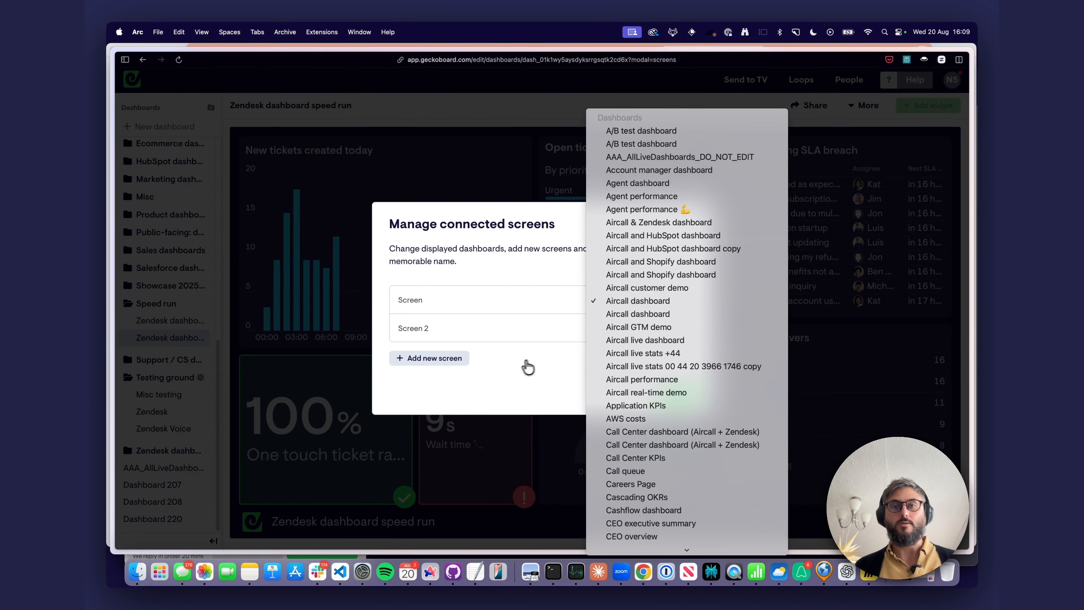
pyautogui.click(528, 367)
pyautogui.click(659, 391)
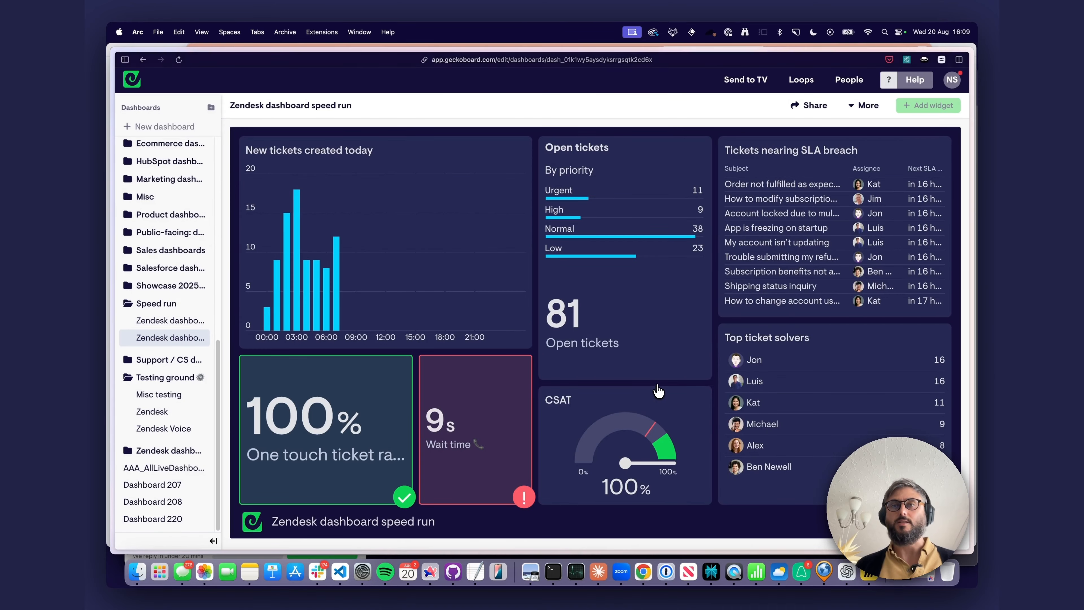
pyautogui.click(801, 80)
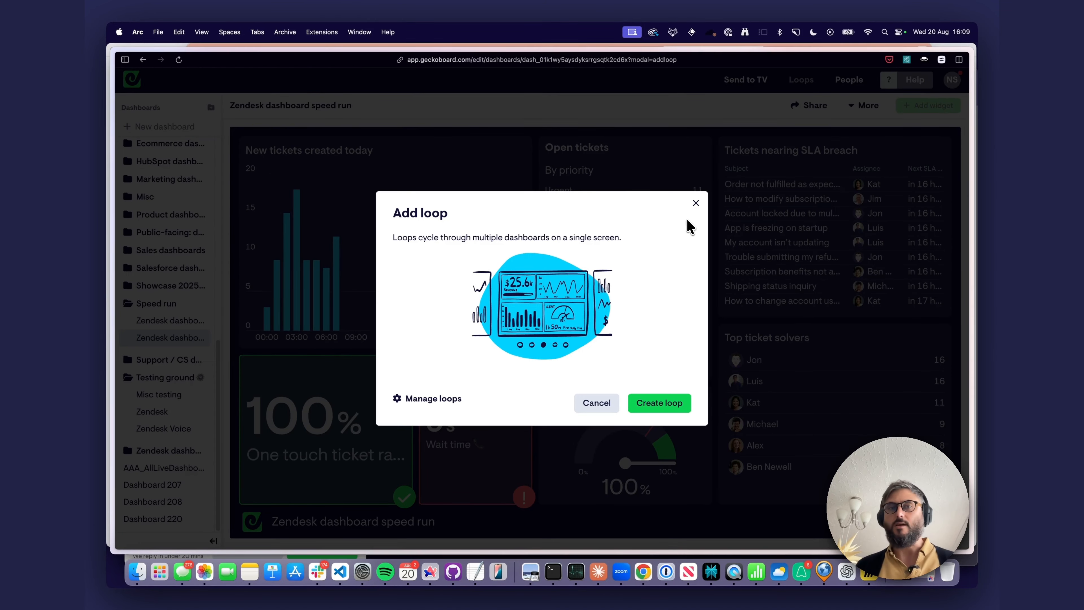
pyautogui.click(695, 204)
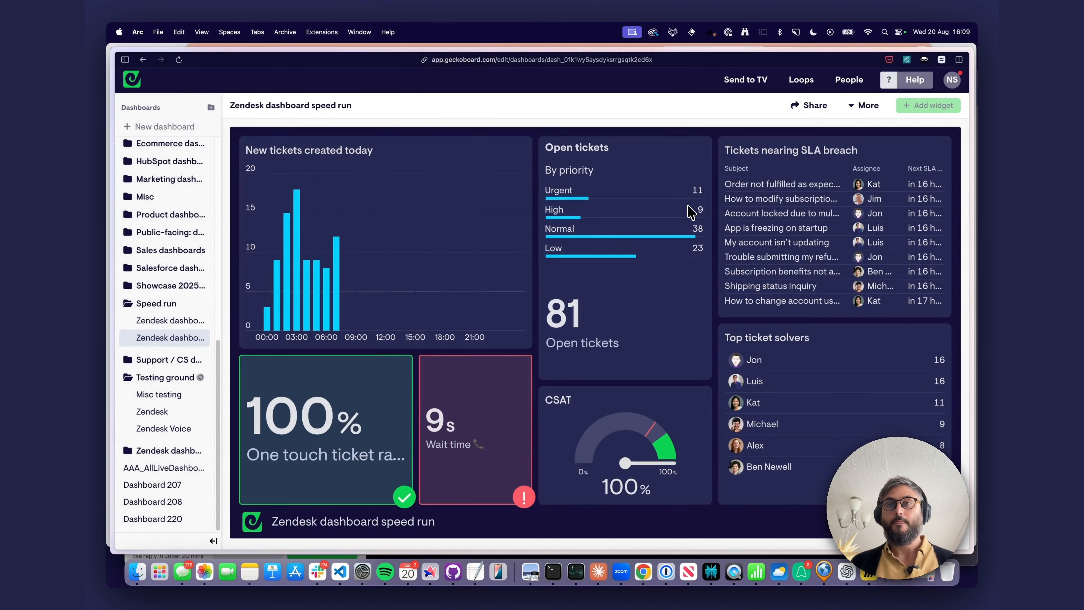
# Create a view-only share link for the dashboard and select its URL.
pyautogui.click(804, 111)
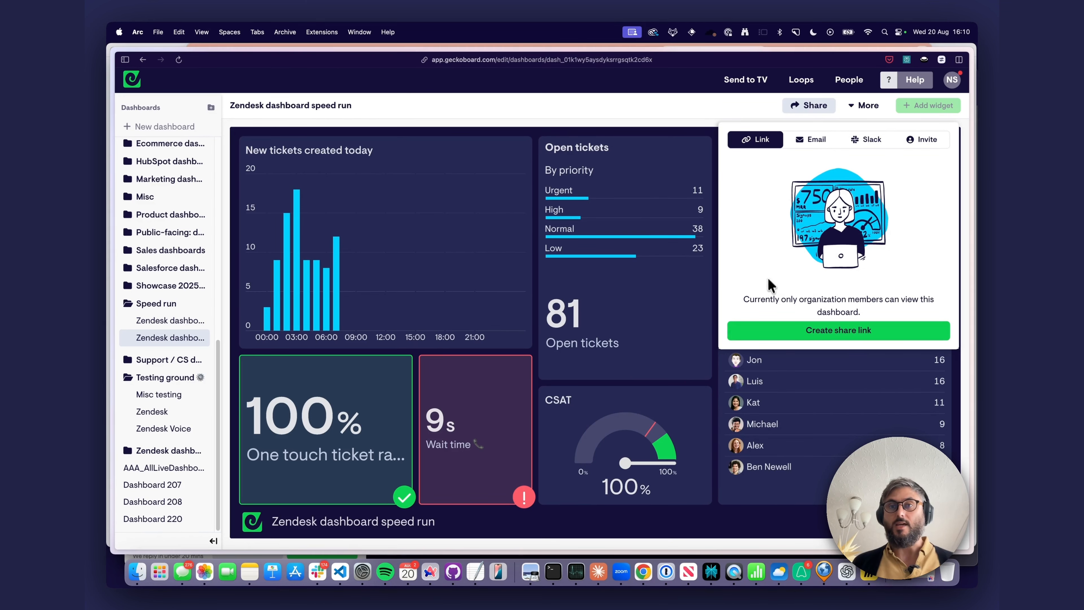
pyautogui.click(789, 334)
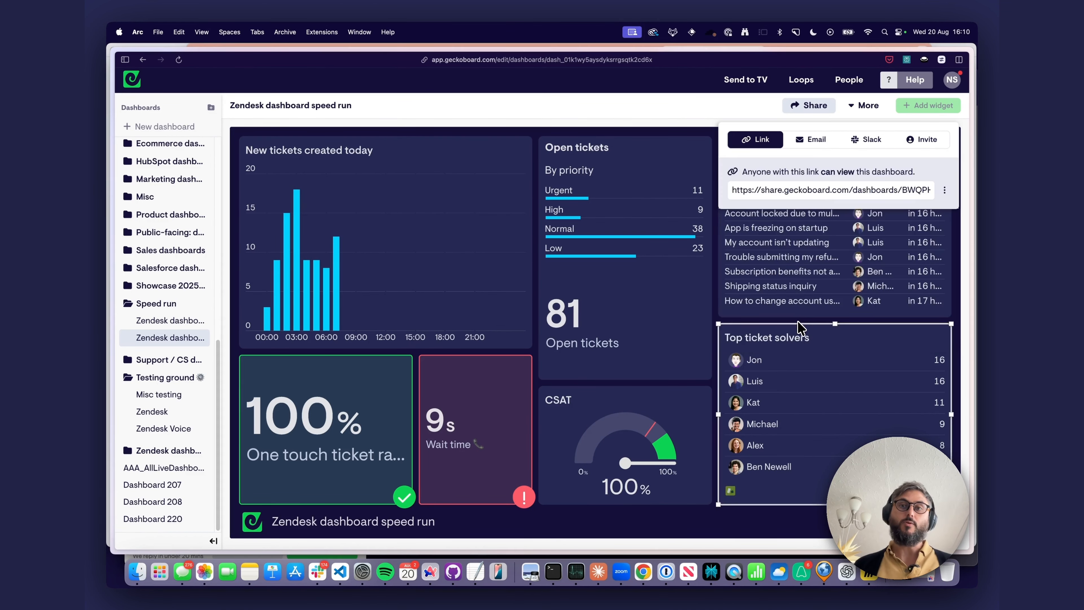
pyautogui.click(798, 194)
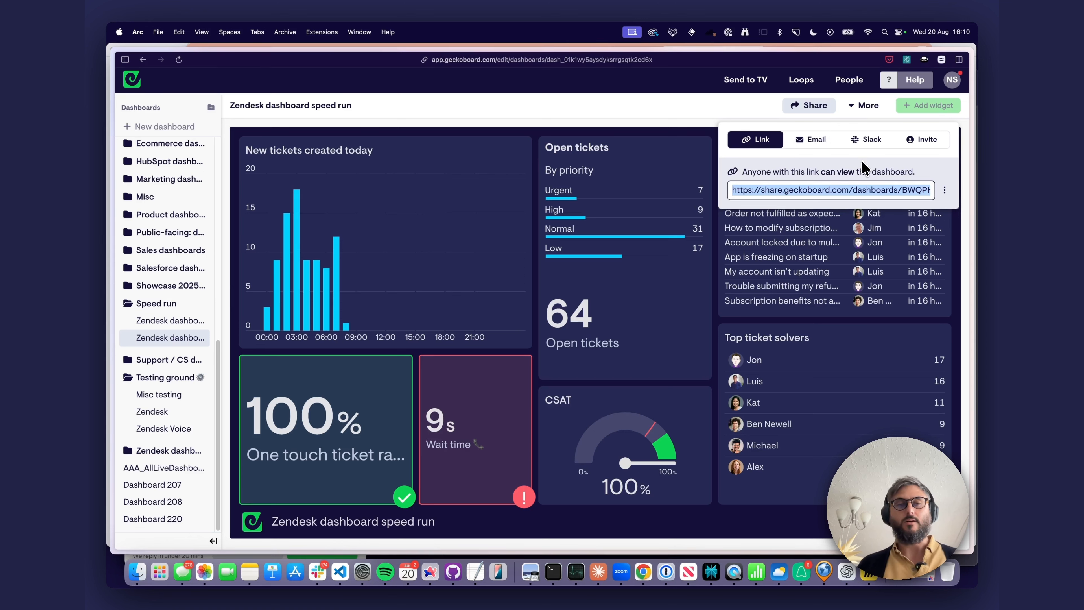
# Review the view-only dashboard invite and the access roles offered when adding people, closing without inviting anyone.
pyautogui.click(914, 149)
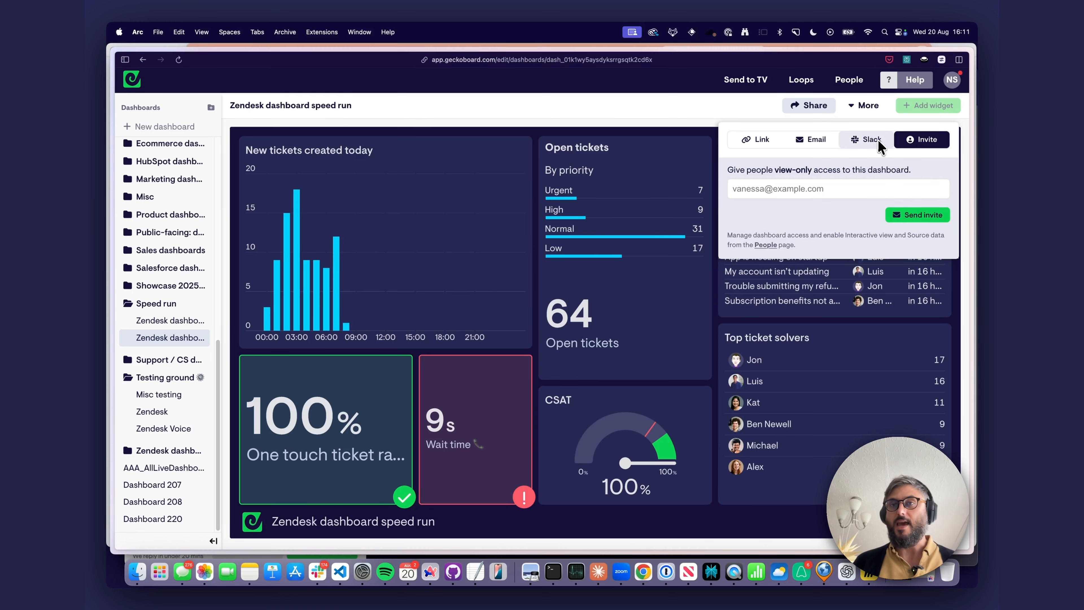
pyautogui.click(855, 88)
pyautogui.click(681, 382)
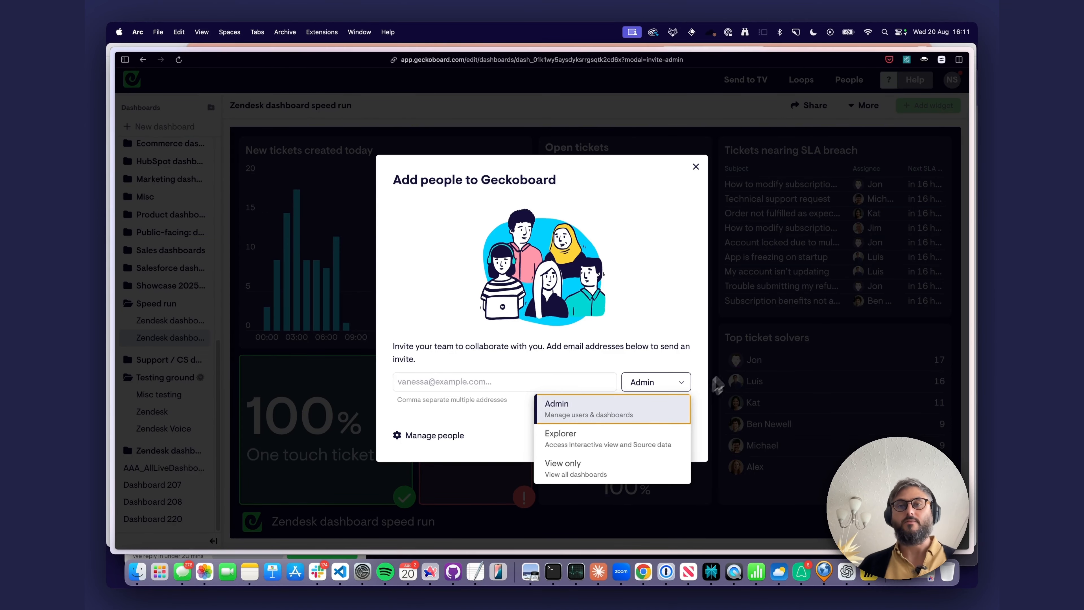
pyautogui.click(747, 333)
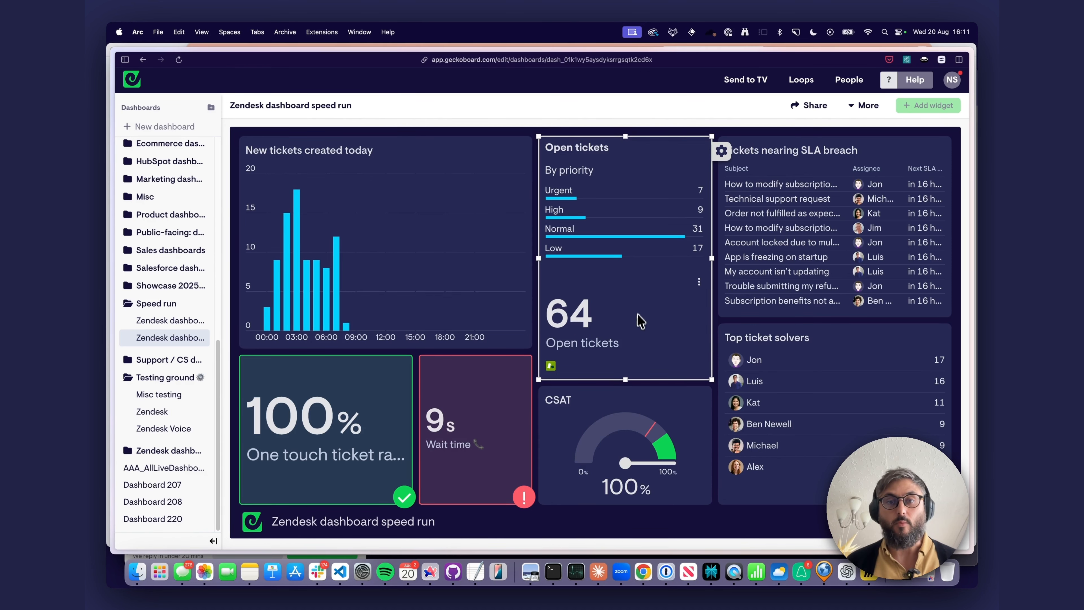
# Open the interactive view of the Open tickets widget to examine its breakdown by assignee.
pyautogui.click(698, 282)
pyautogui.click(765, 331)
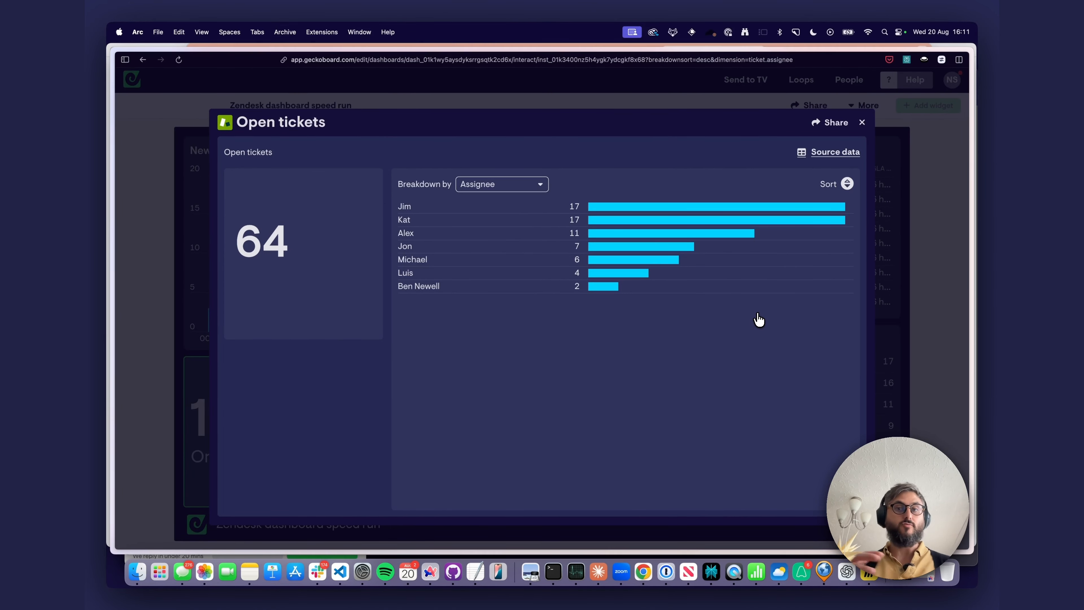
# Compare the open tickets breakdown by Brand, Channel and Tag, and return it to Assignee.
pyautogui.click(534, 188)
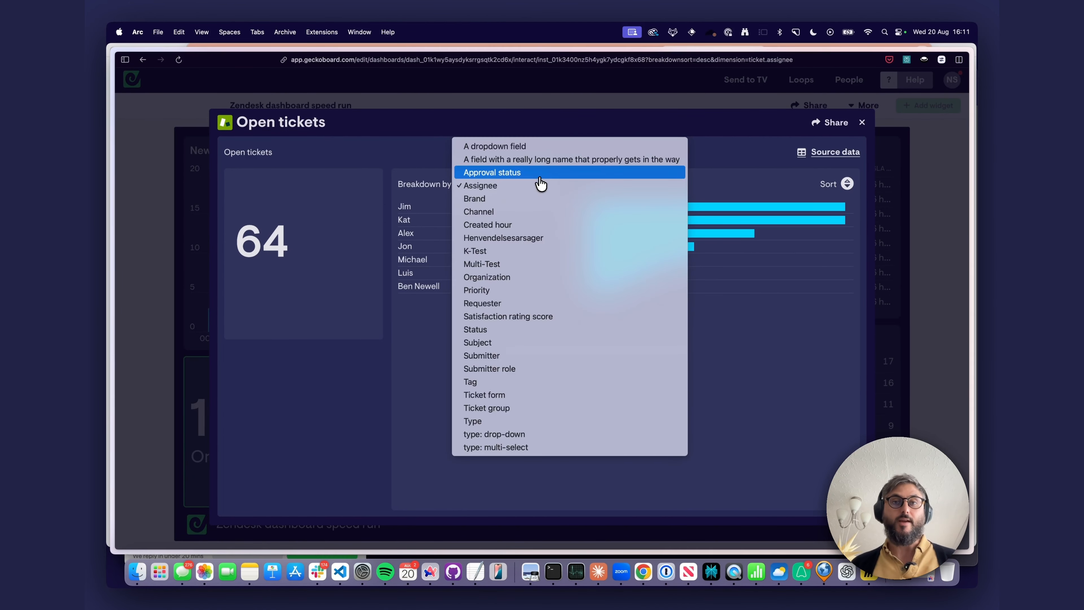
pyautogui.click(540, 205)
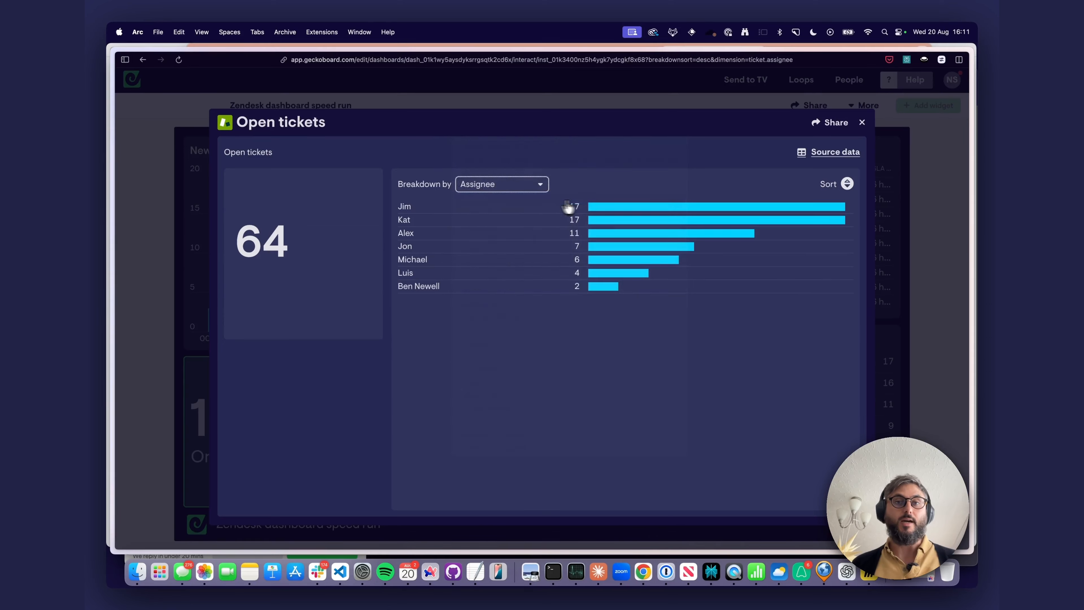
pyautogui.click(534, 196)
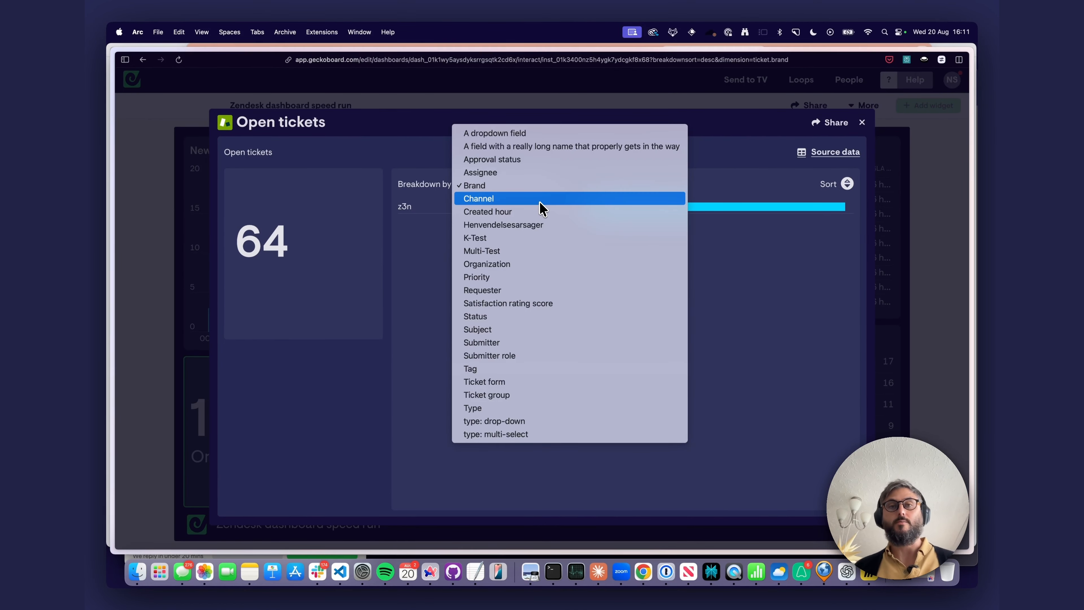
pyautogui.click(540, 201)
pyautogui.click(534, 188)
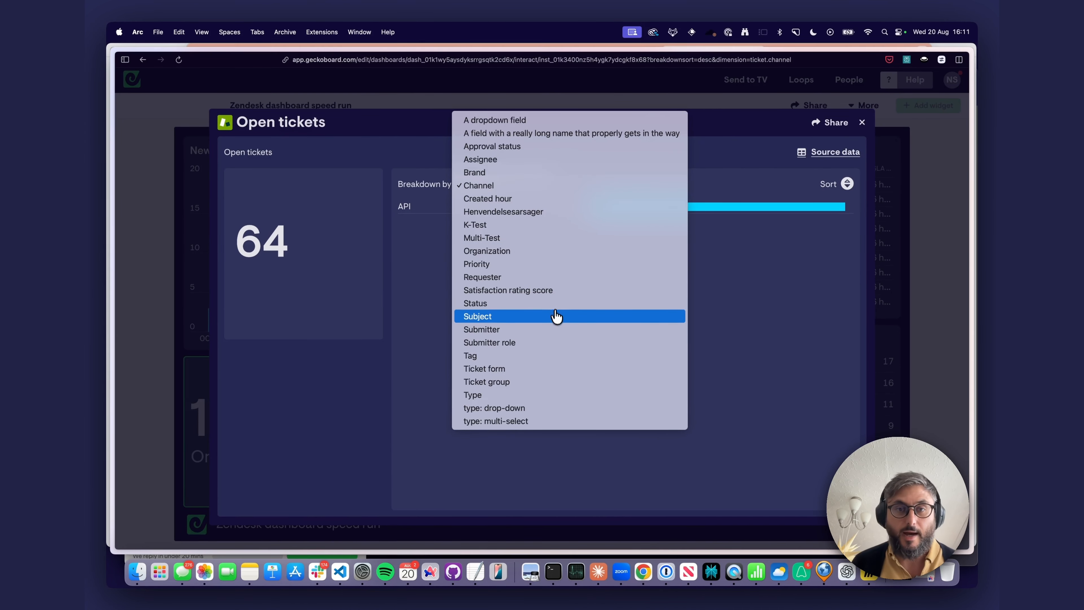
pyautogui.click(555, 356)
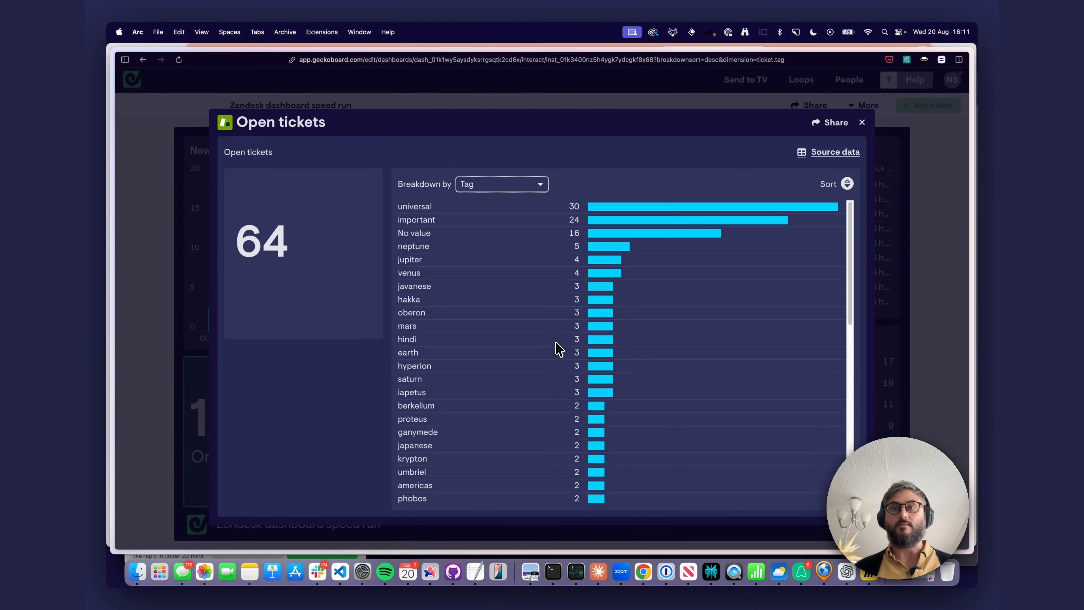
pyautogui.click(518, 188)
pyautogui.scroll(5, 542, 222)
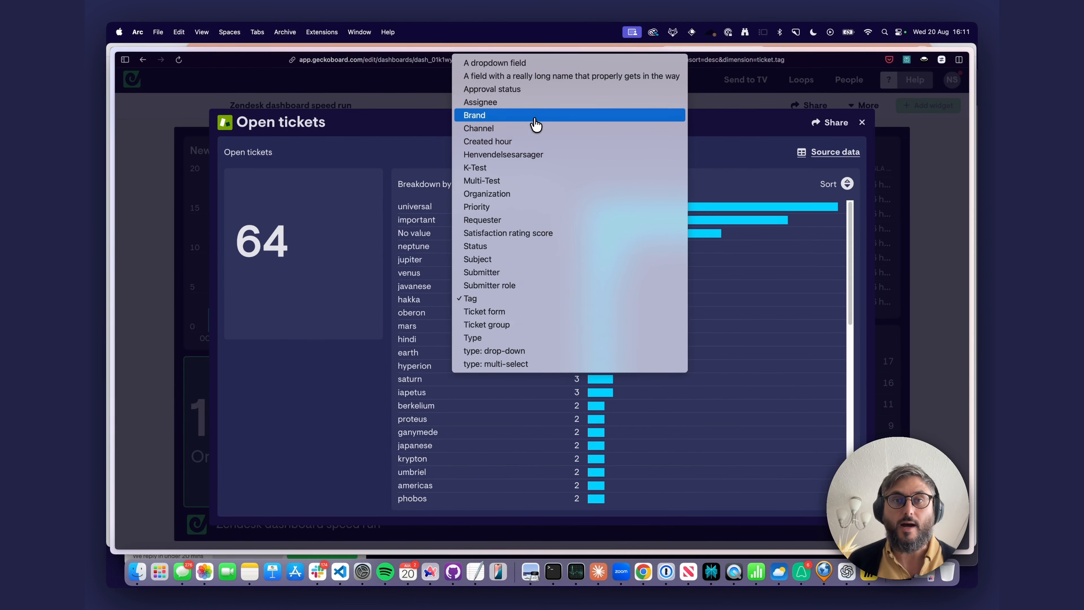
pyautogui.click(525, 102)
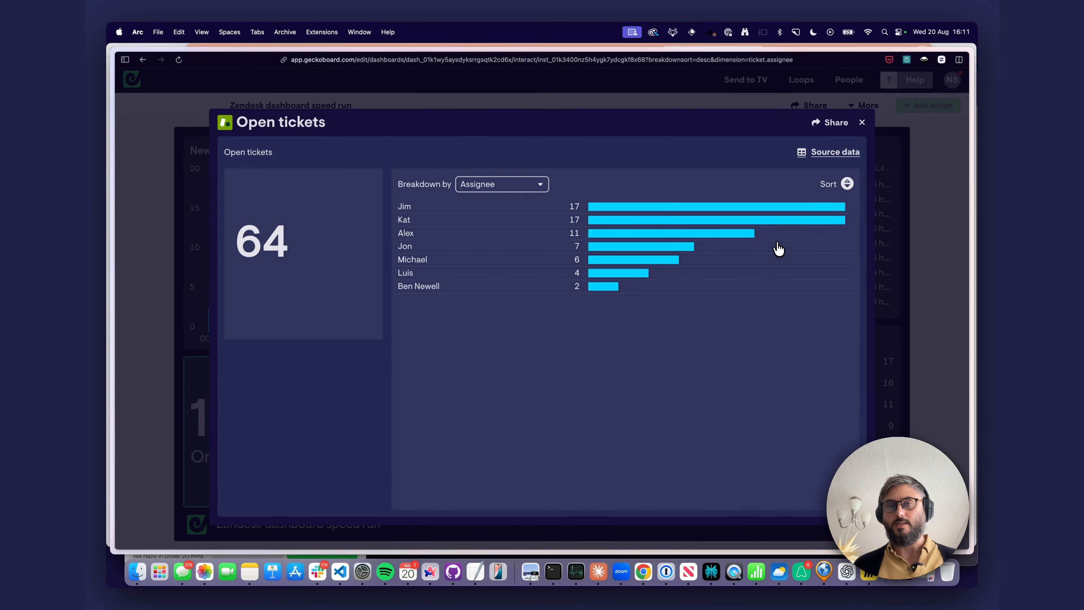
# Open the source data behind the Open tickets widget and look through the whole ticket list.
pyautogui.click(824, 152)
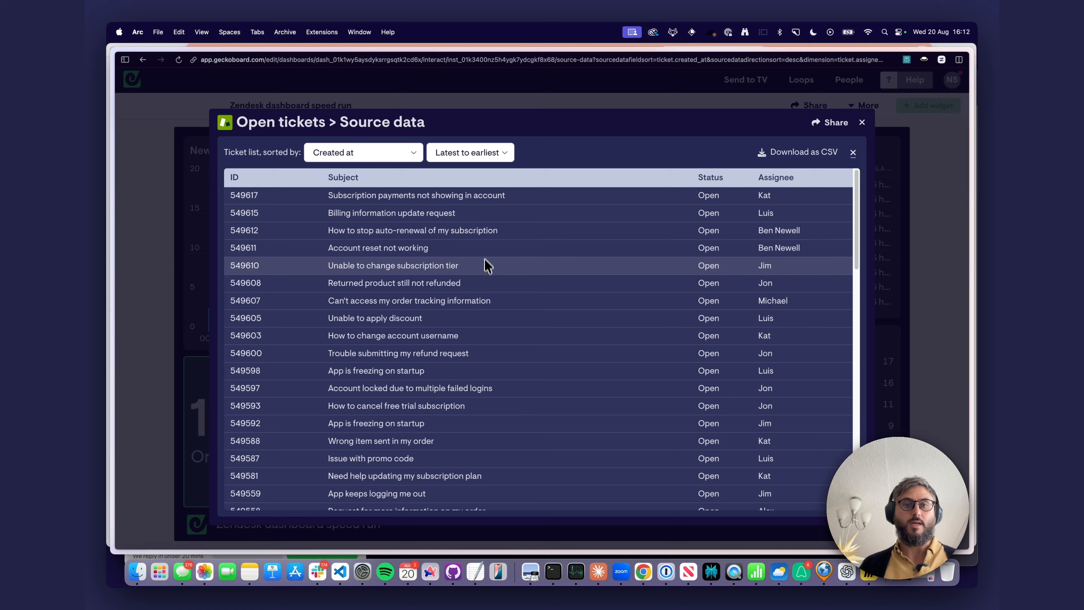
pyautogui.scroll(-20, 487, 265)
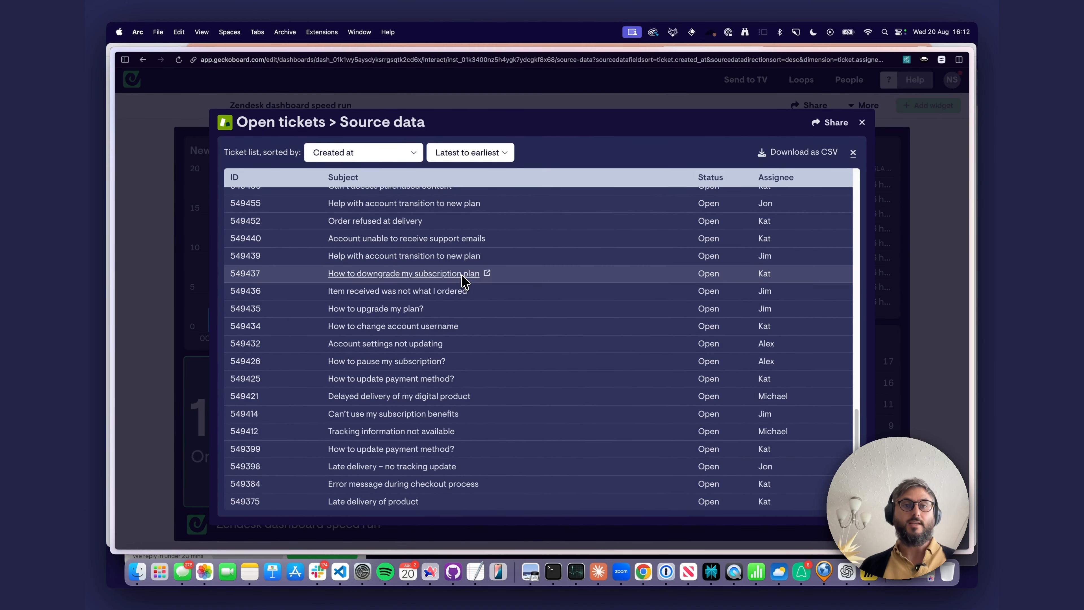
pyautogui.scroll(10, 465, 282)
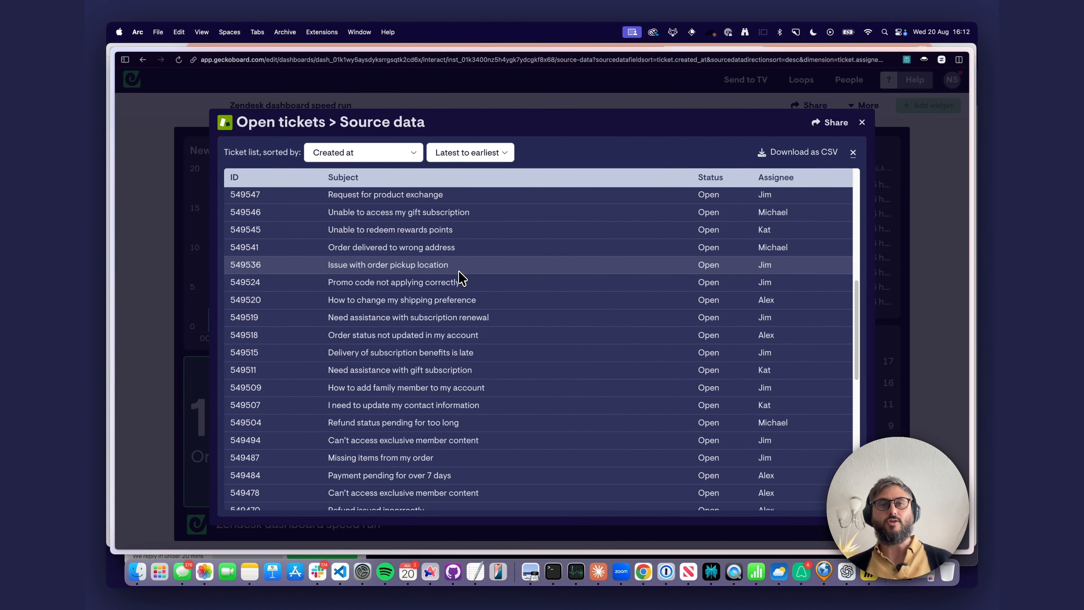
pyautogui.scroll(10, 463, 277)
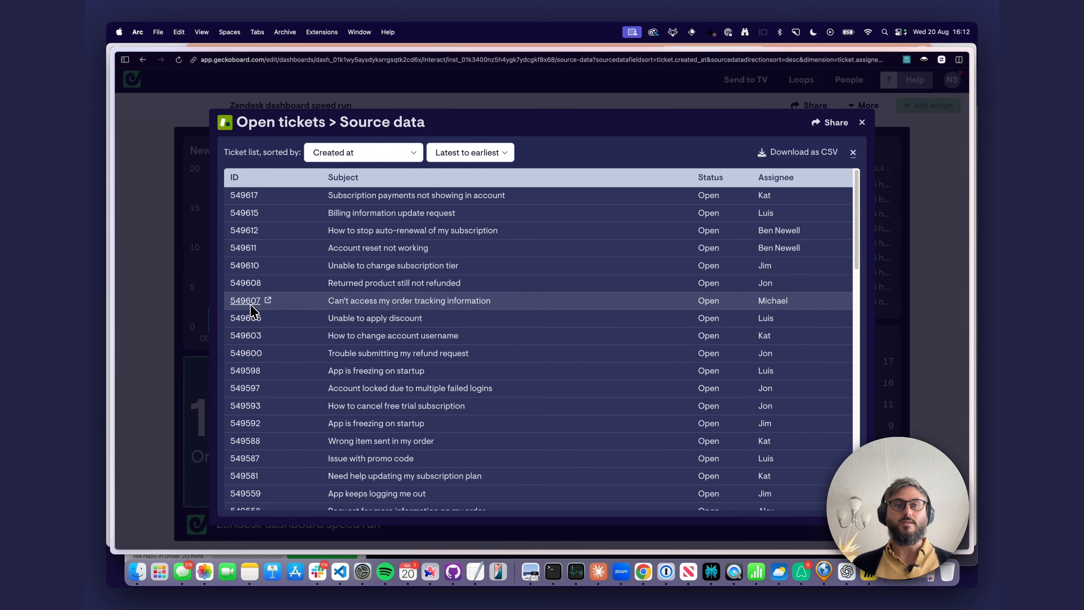